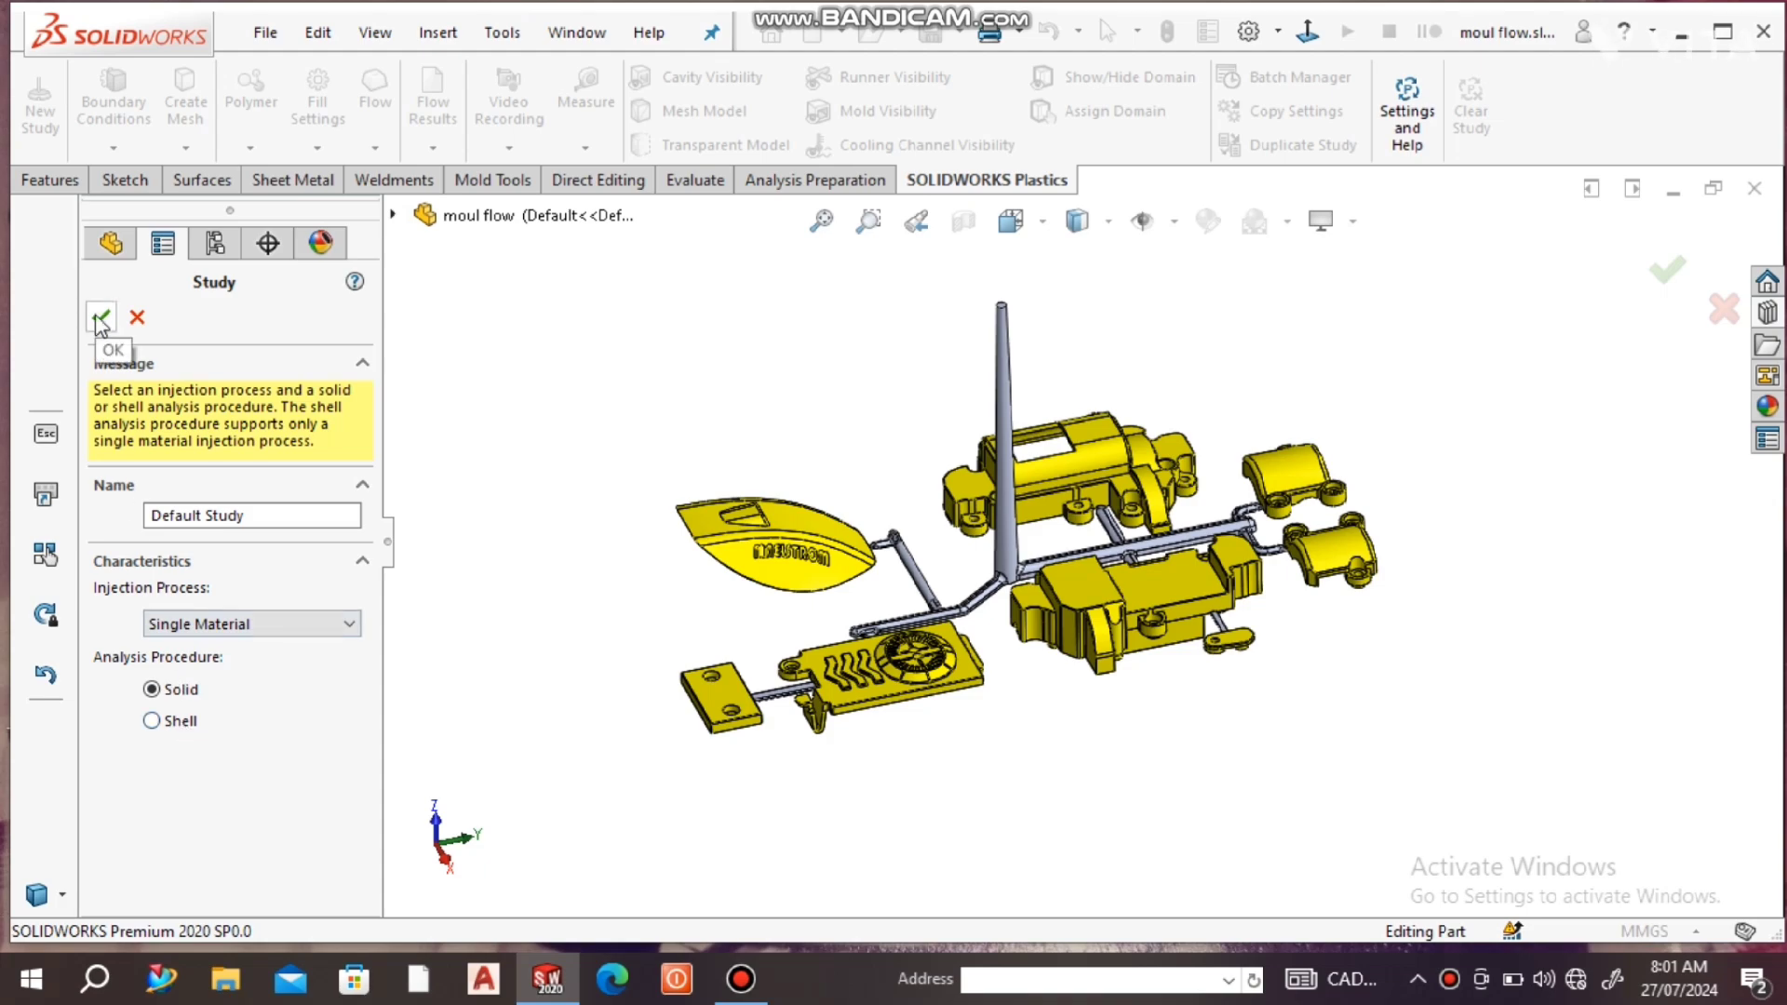
- Create the Default Study with the Single Material injection process and the Shell analysis procedure
left_click(194, 627)
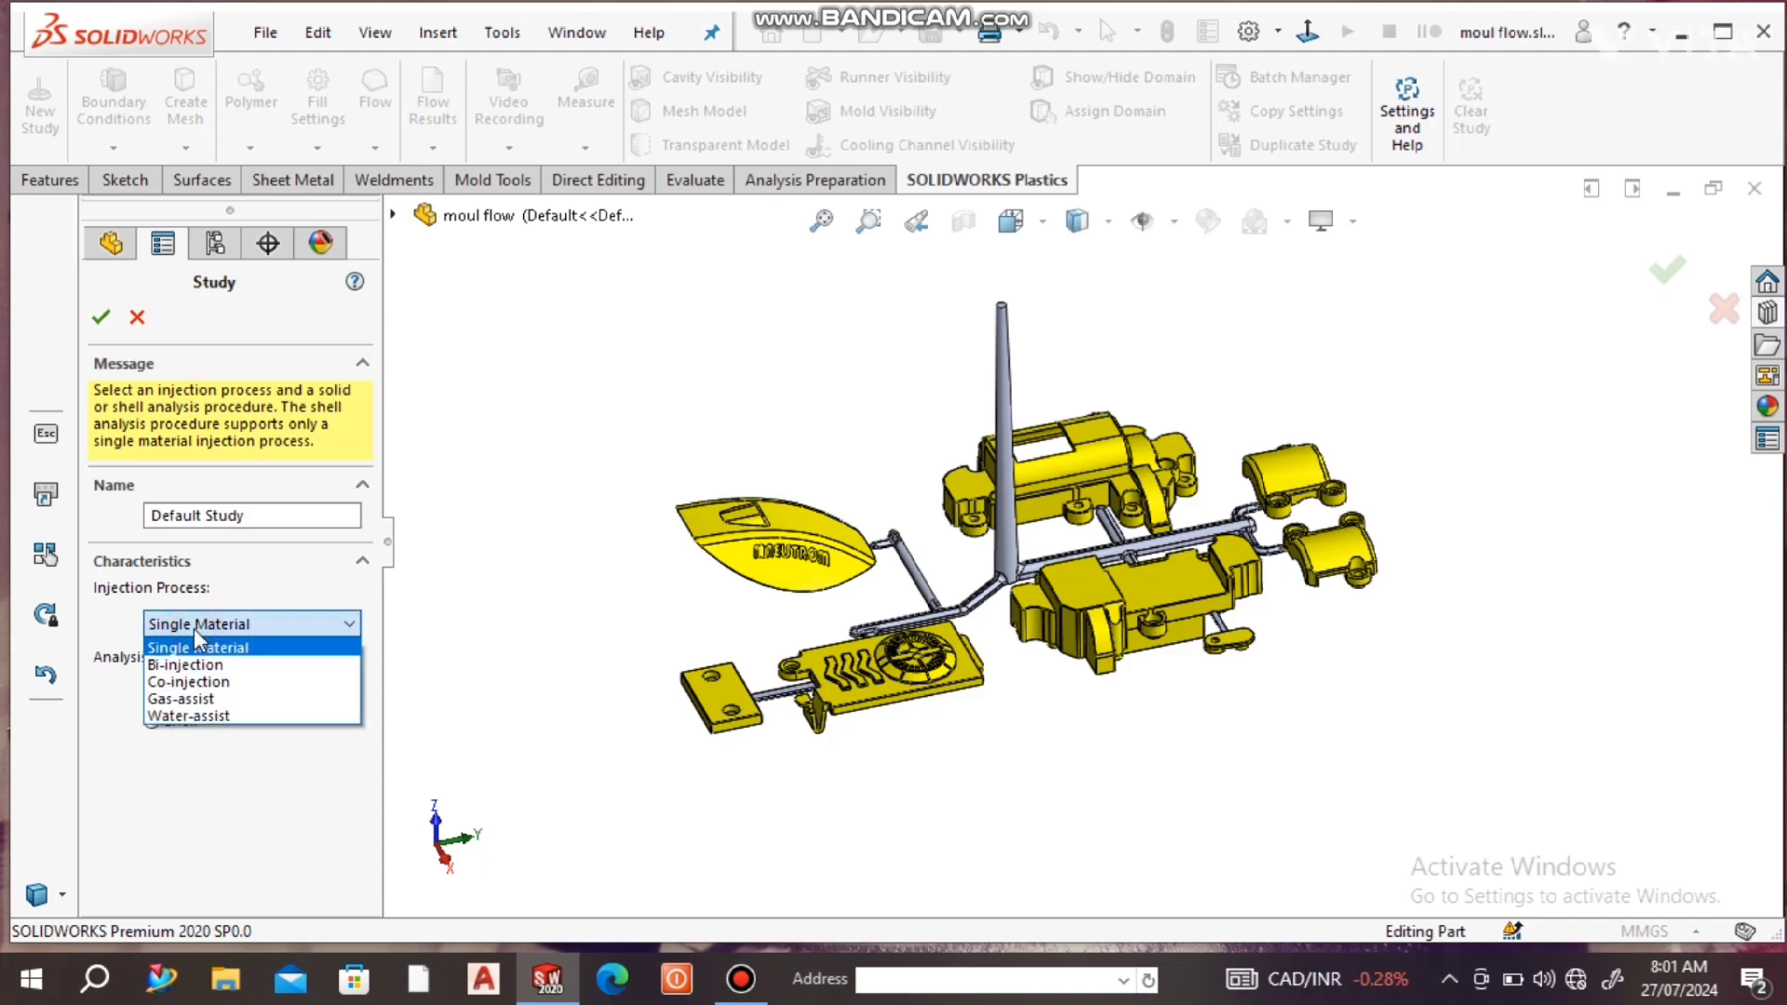
left_click(193, 628)
left_click(177, 722)
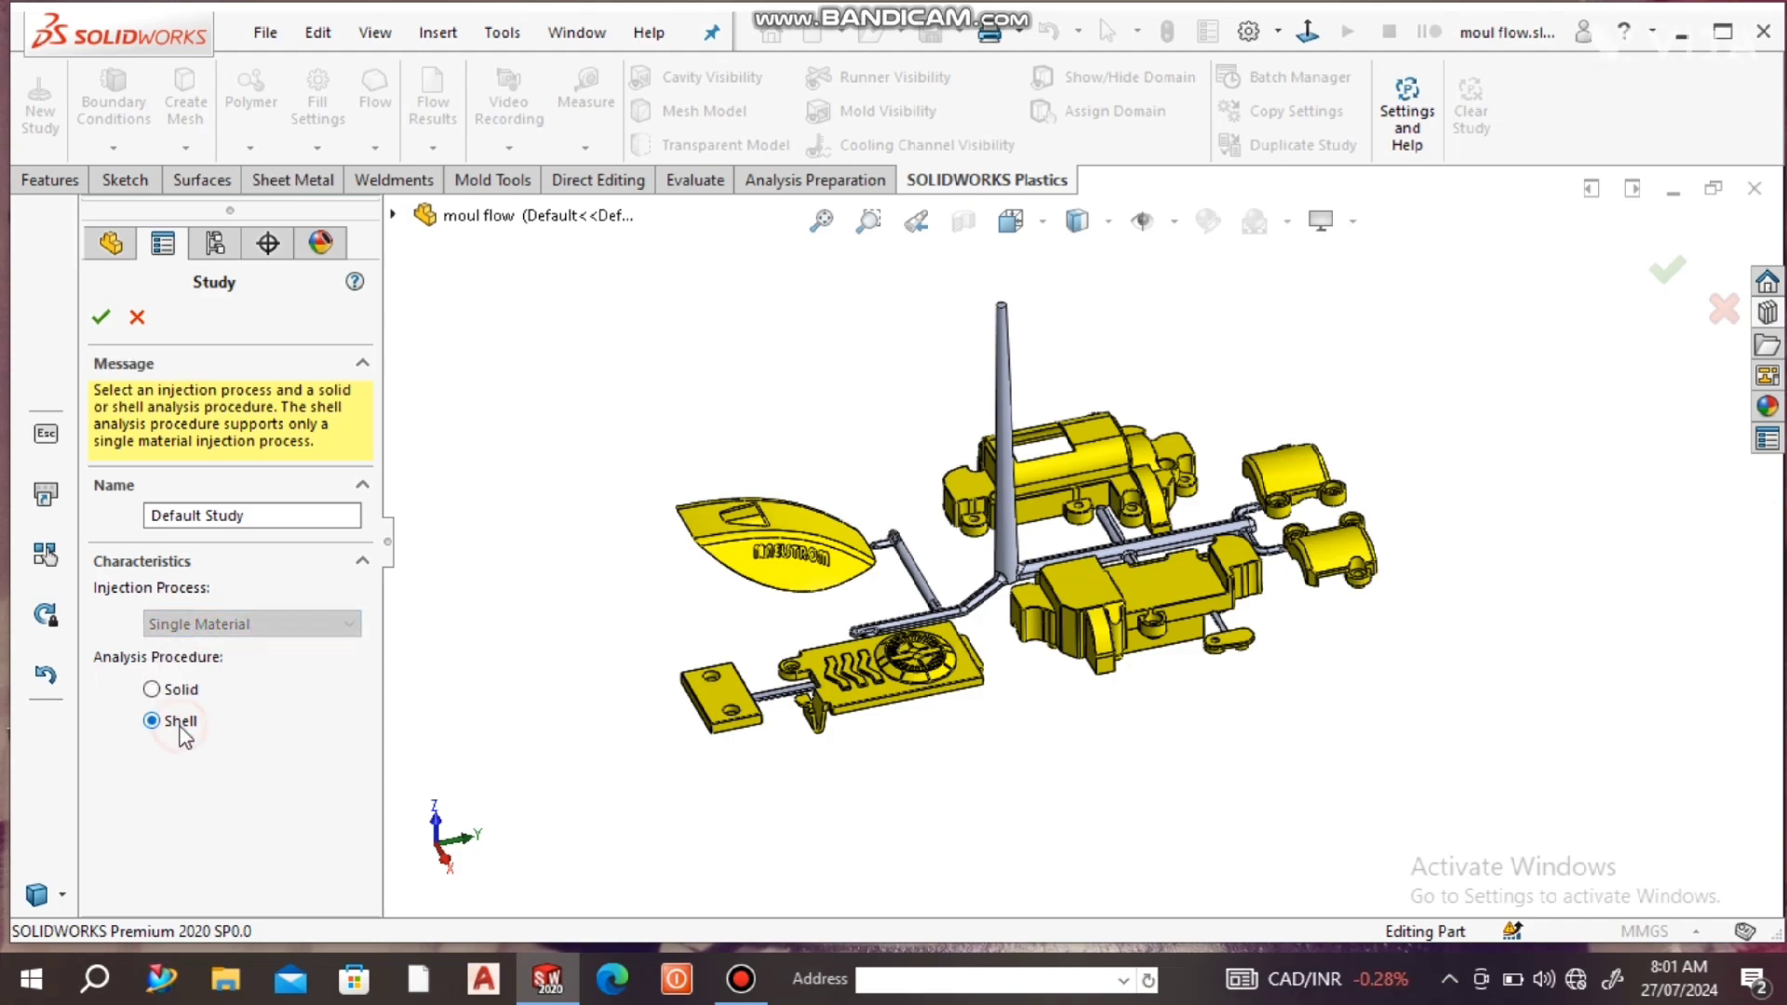
left_click(101, 316)
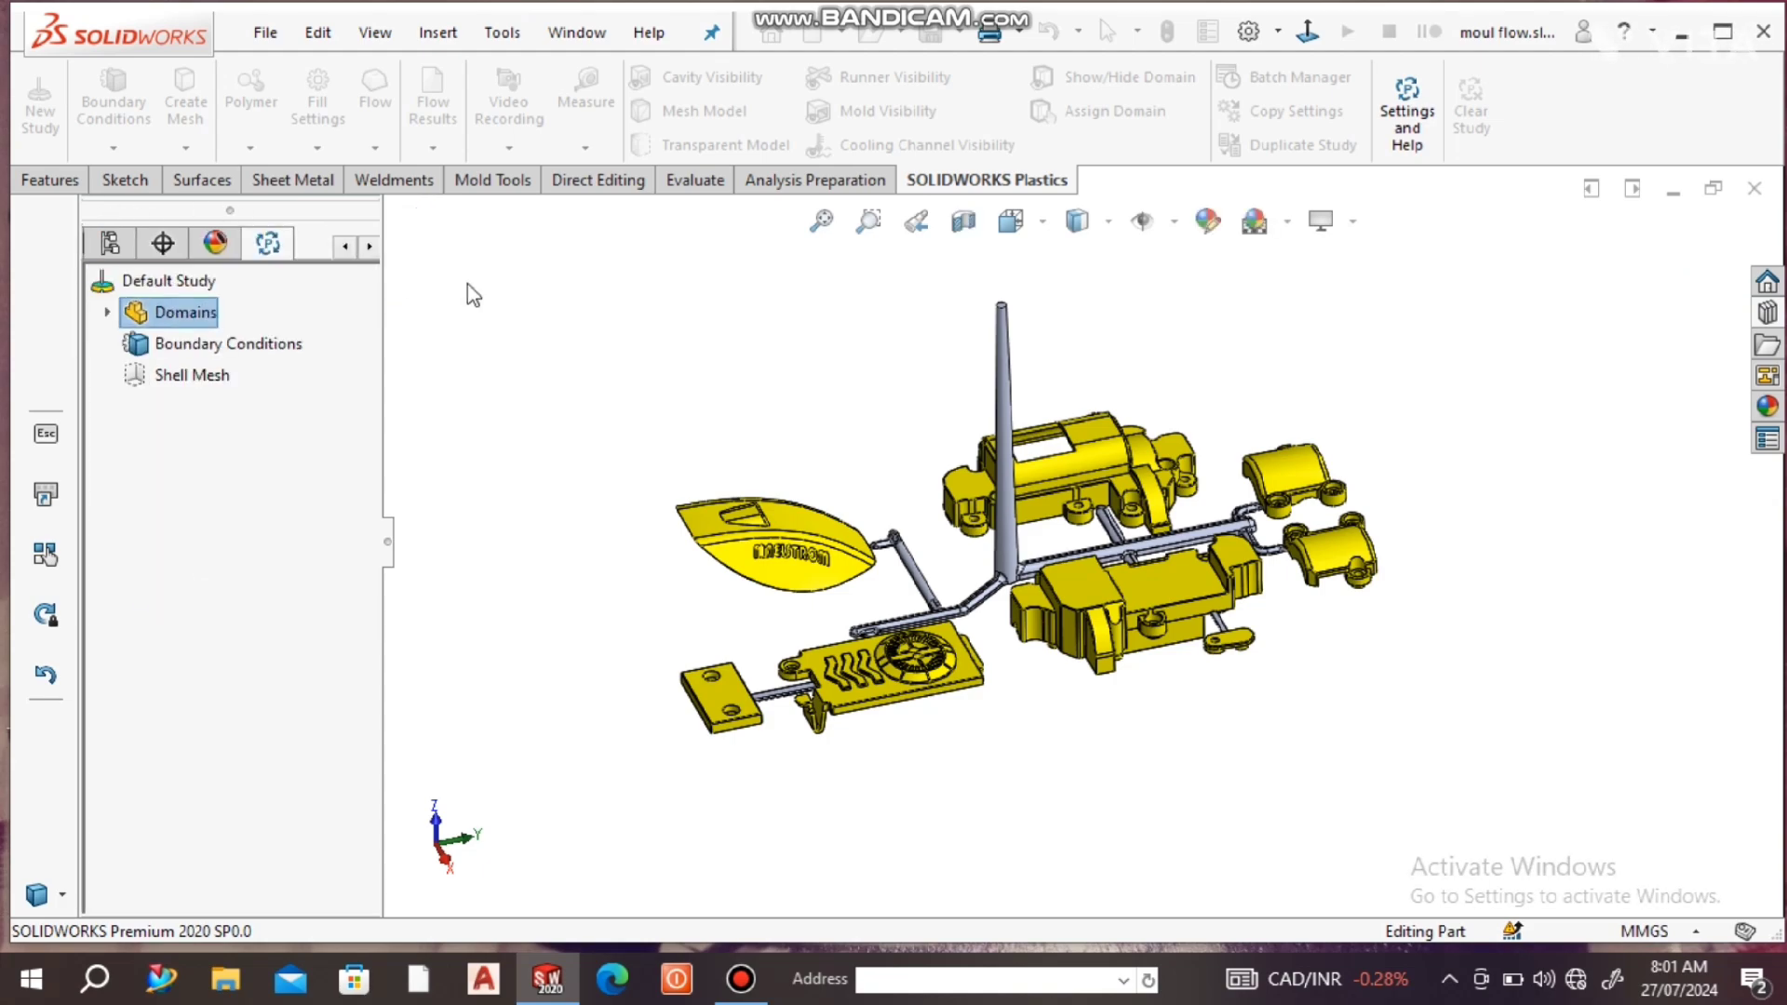
- Inspect the new study's Domains group, its cavity domain and the Boundary Conditions entry
left_click(105, 314)
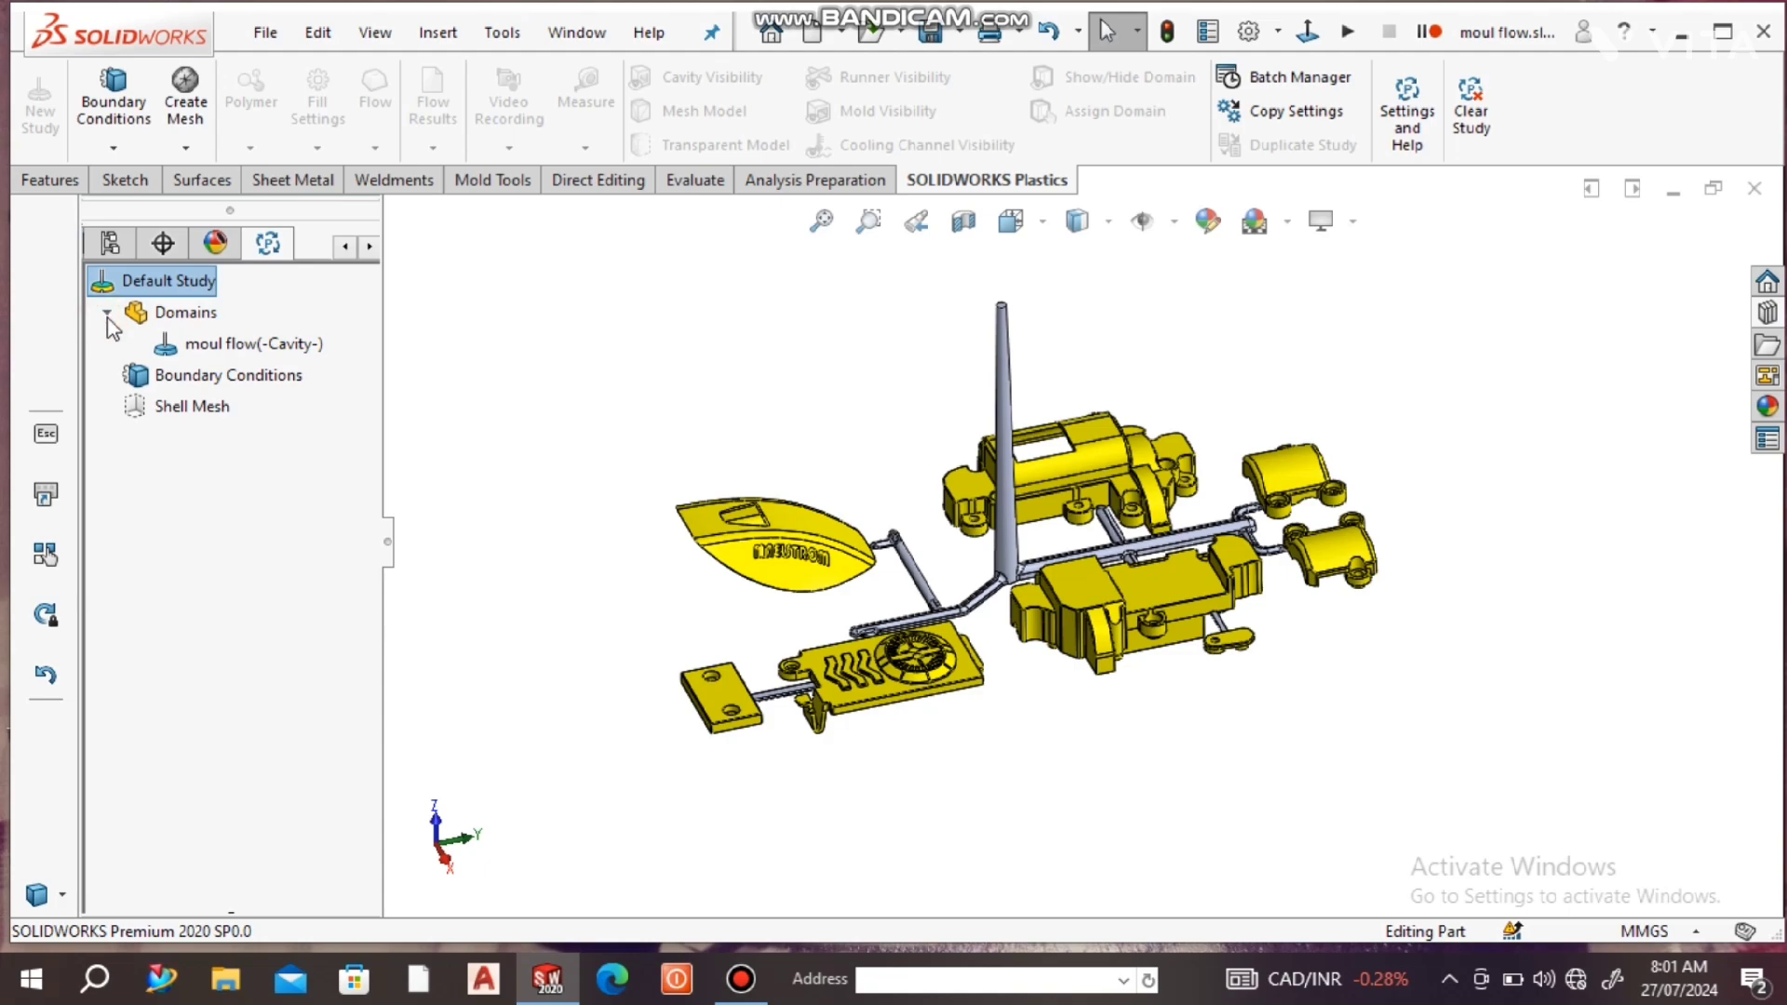
left_click(107, 313)
left_click(227, 346)
left_click(107, 313)
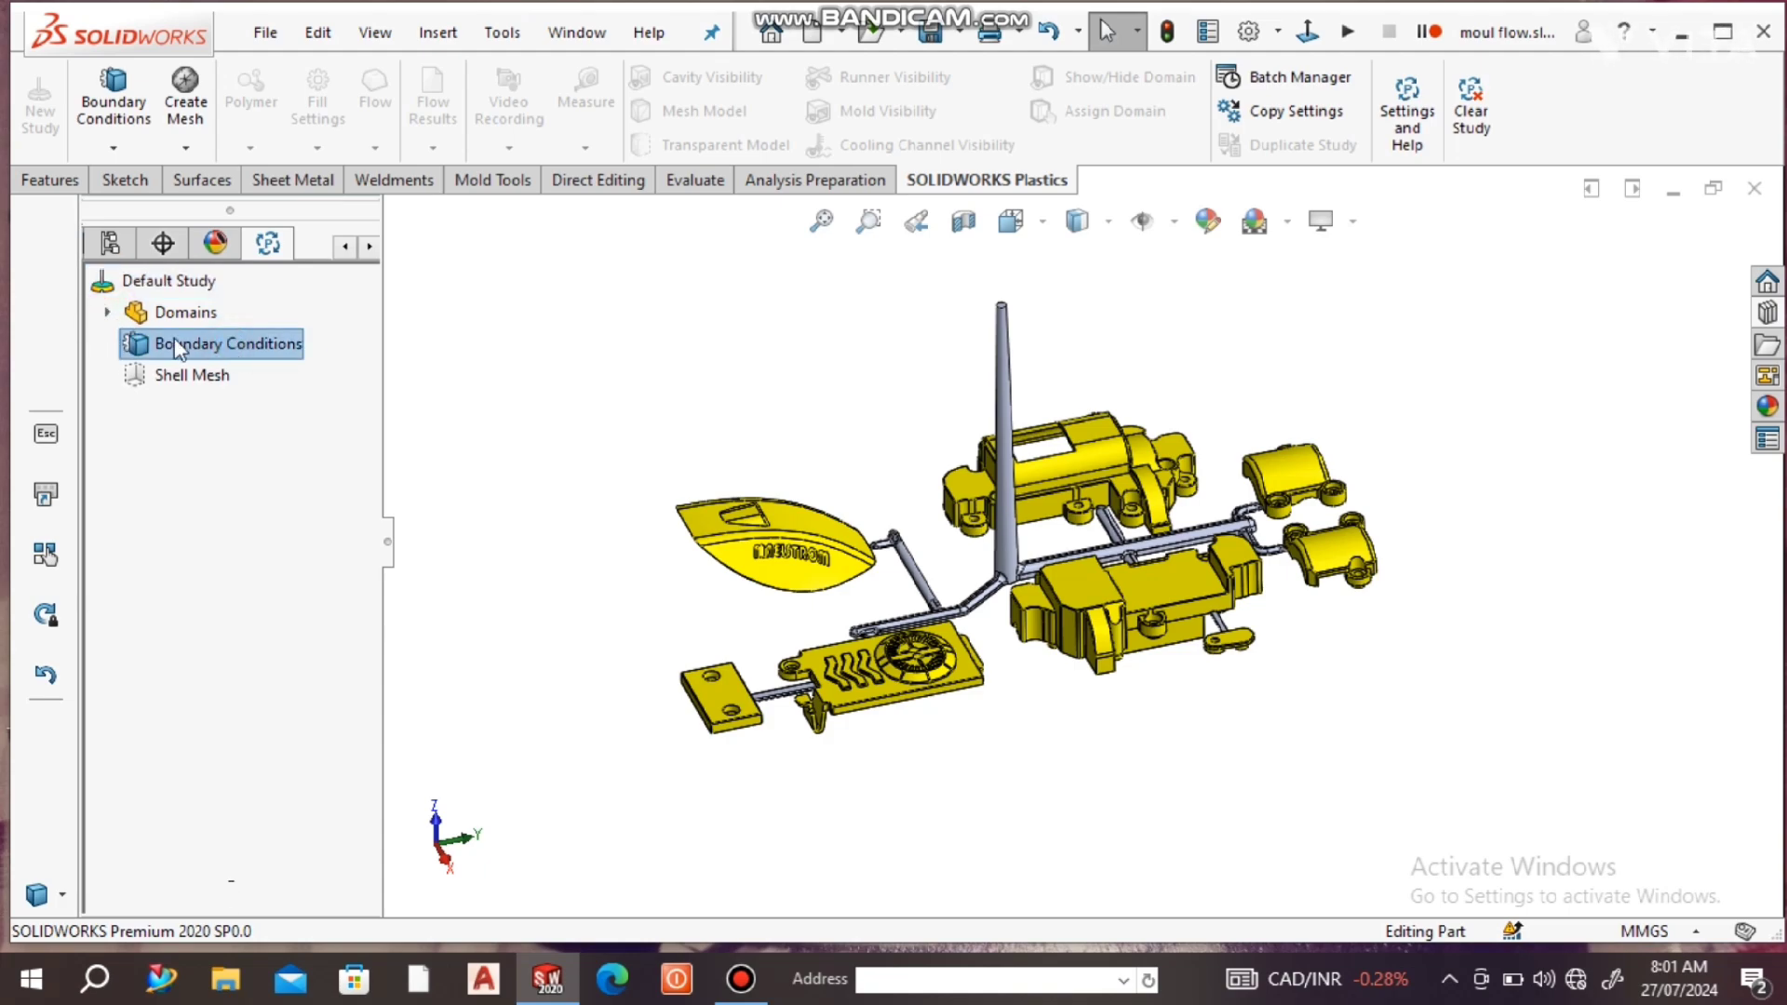
left_click(267, 346)
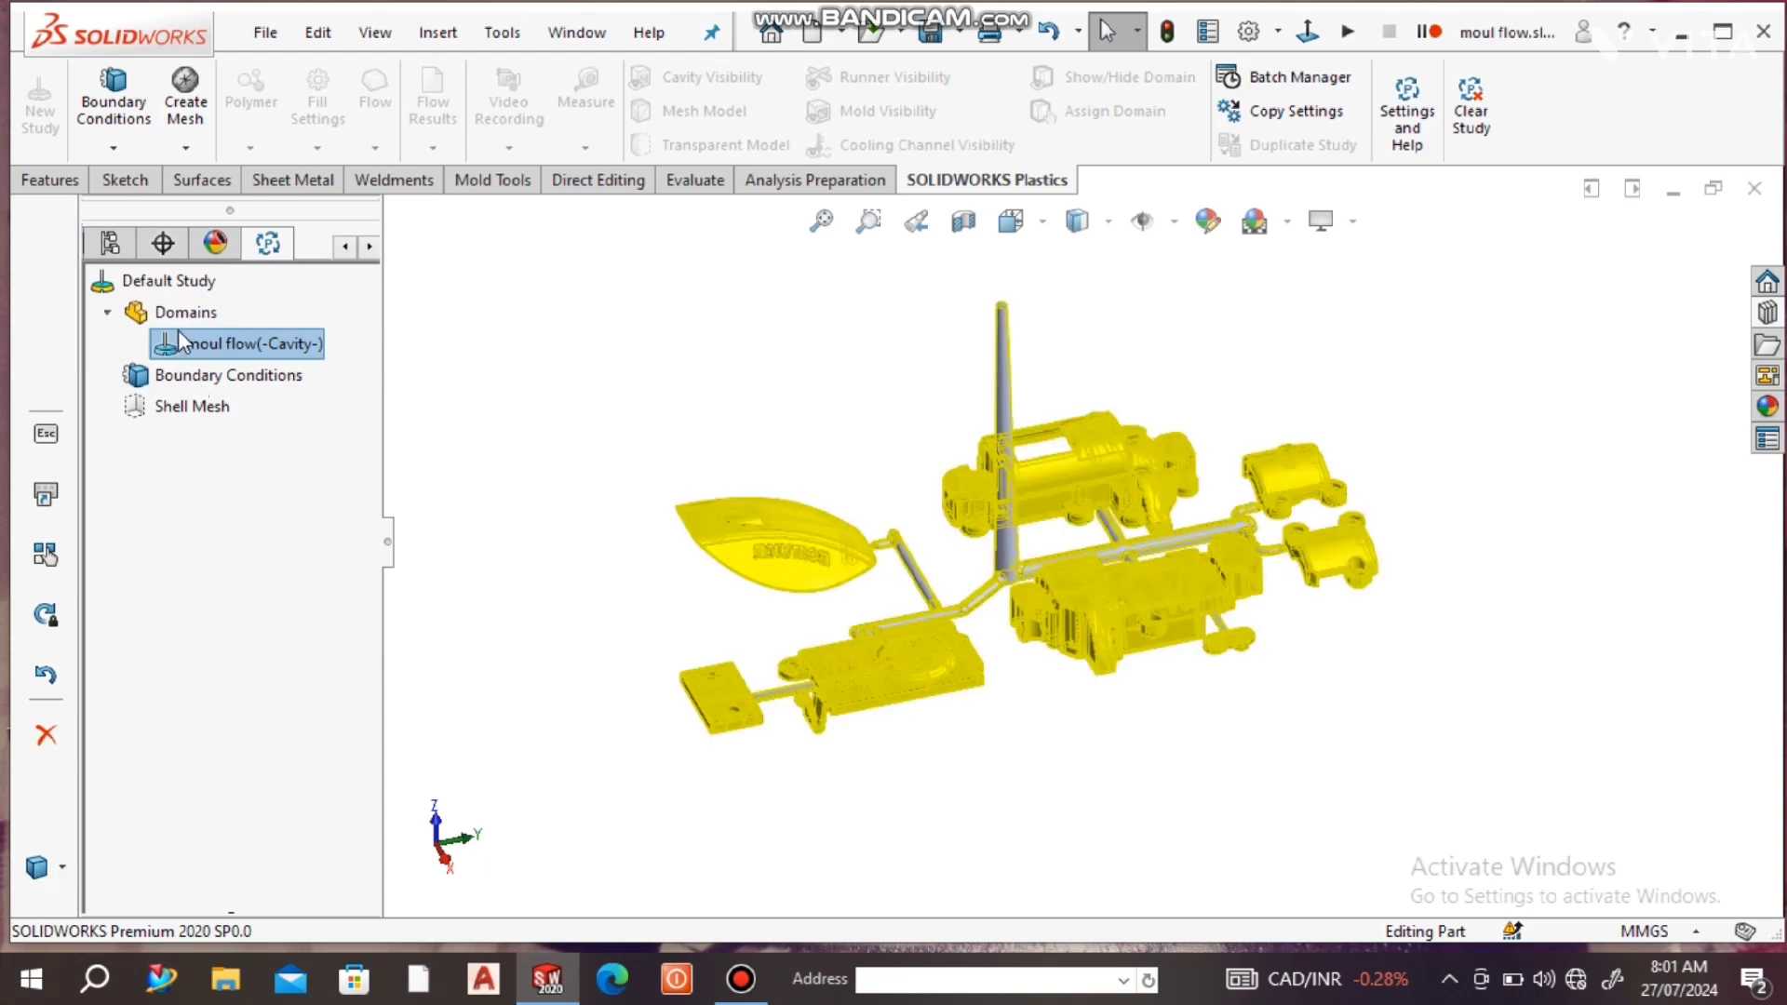
left_click(259, 346)
left_click(229, 377)
- Create and accept a uniform shell mesh for all domains, refined to an estimated 14399 triangles
right_click(202, 404)
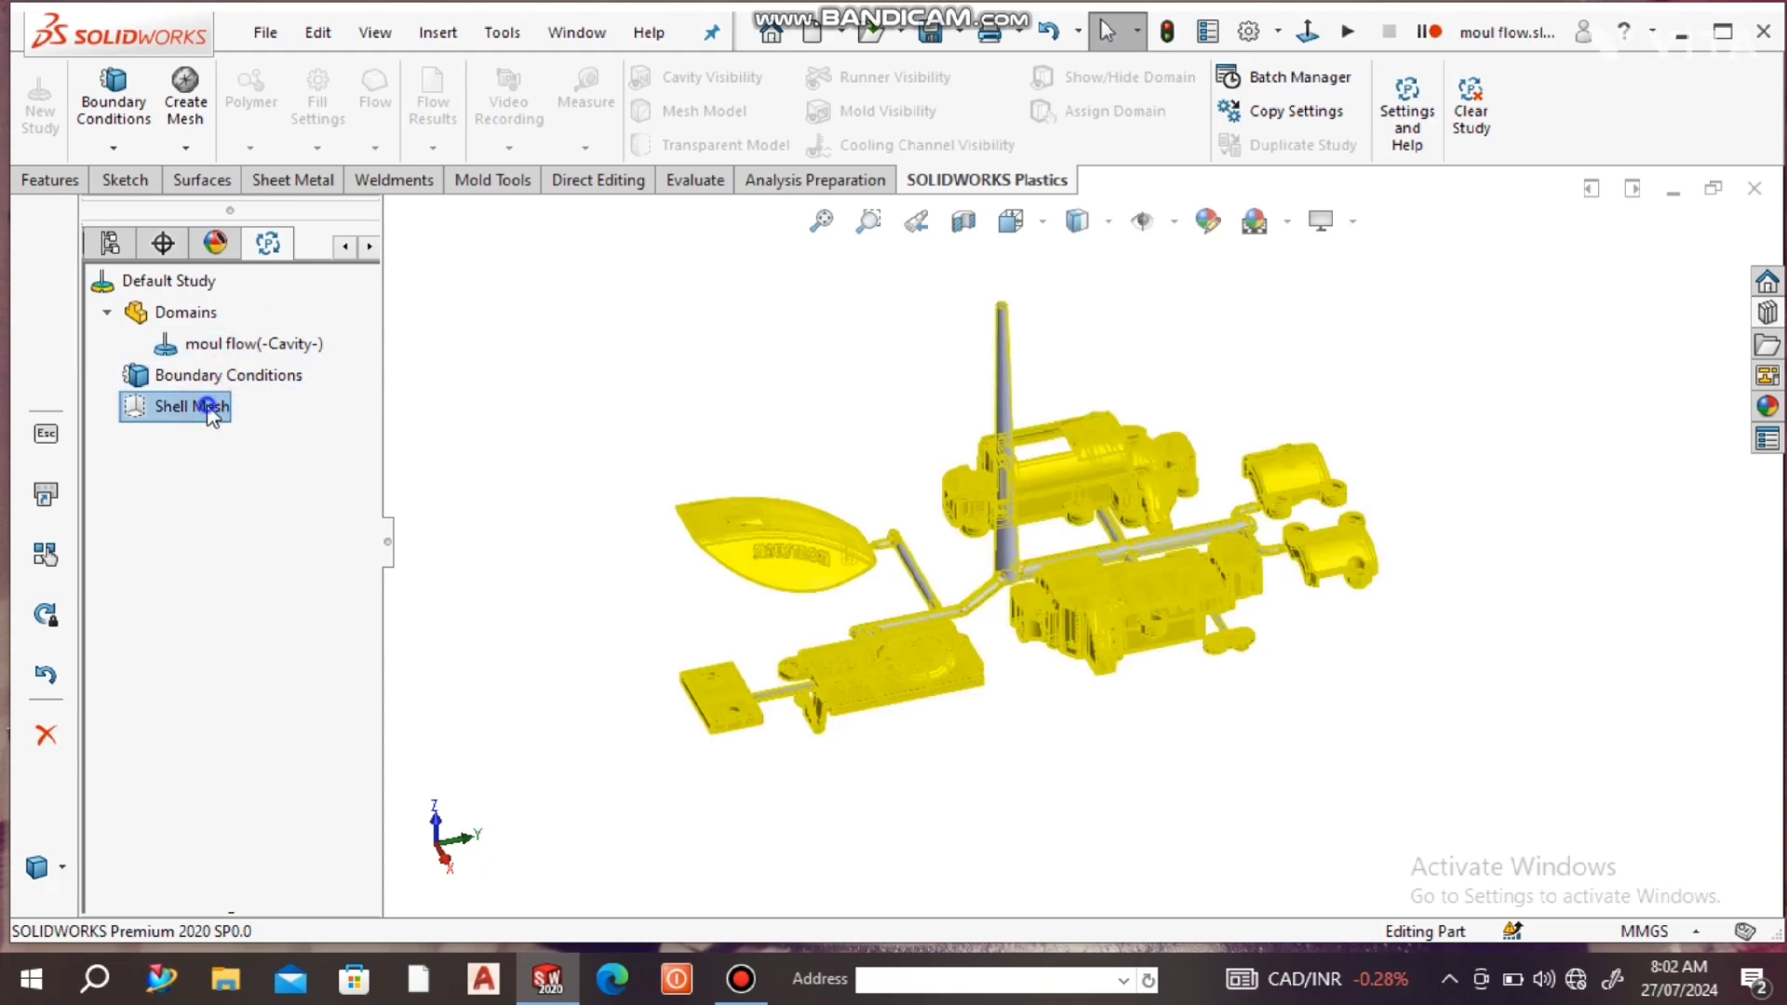
left_click(284, 425)
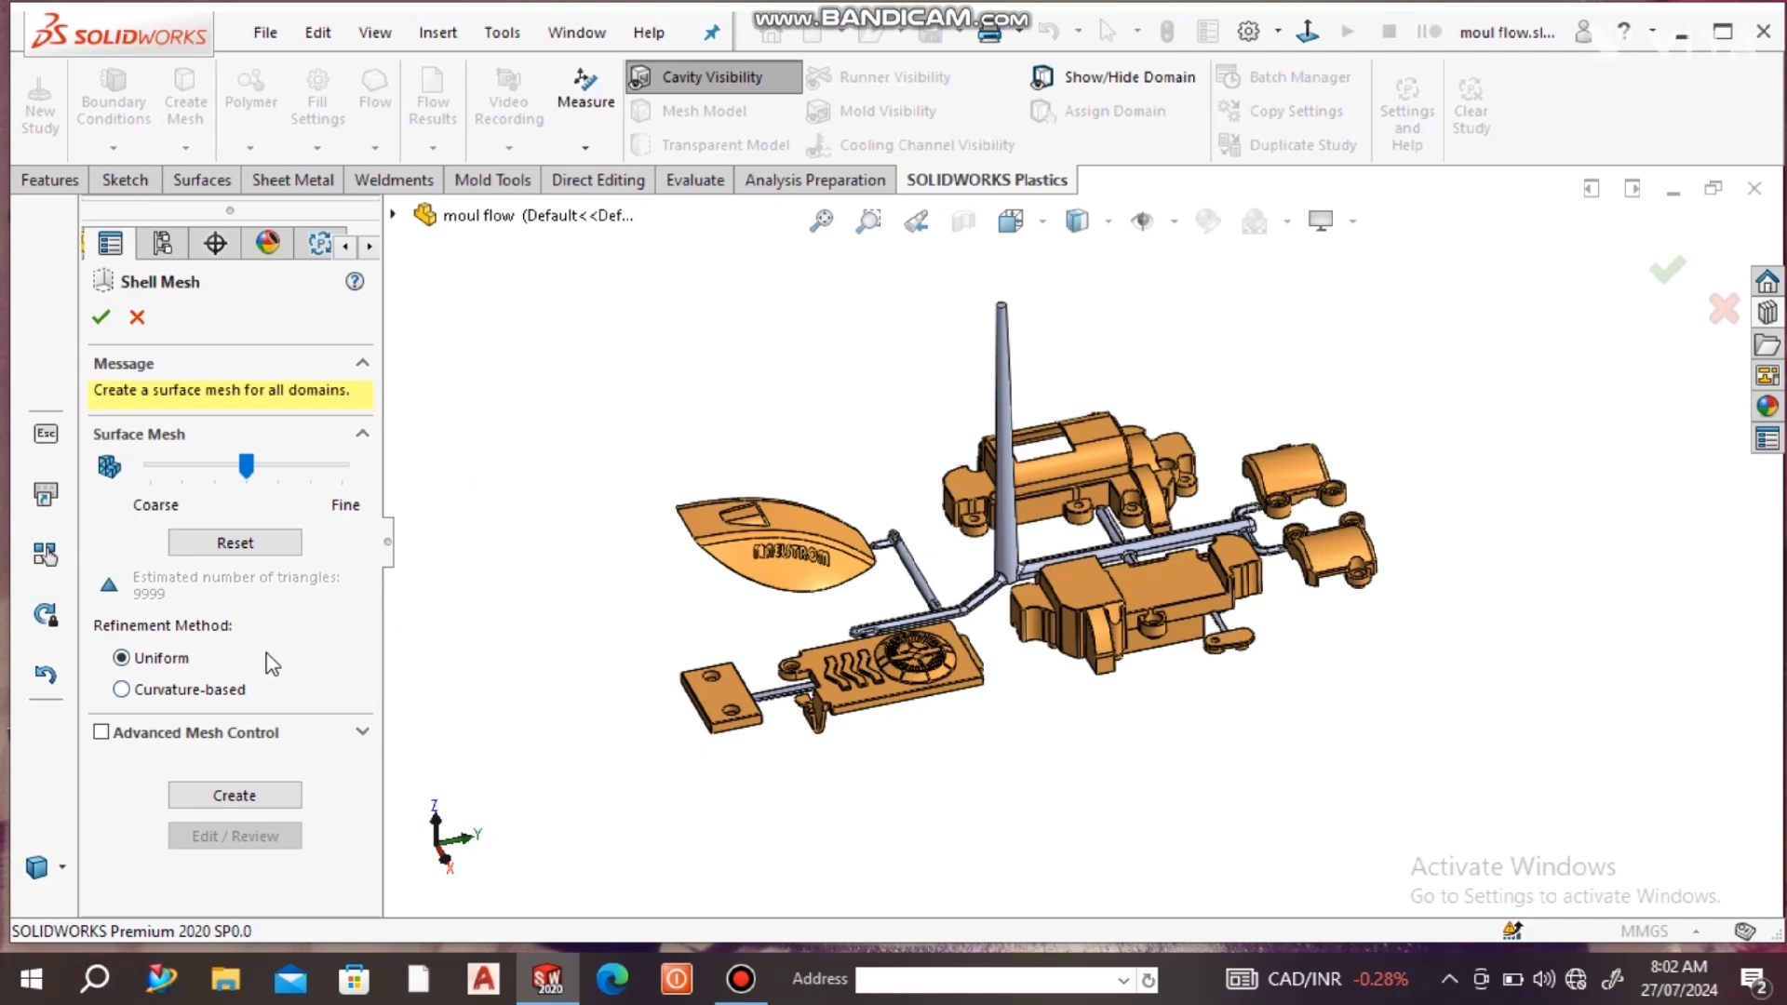
left_click_drag(253, 477, 277, 473)
left_click(216, 795)
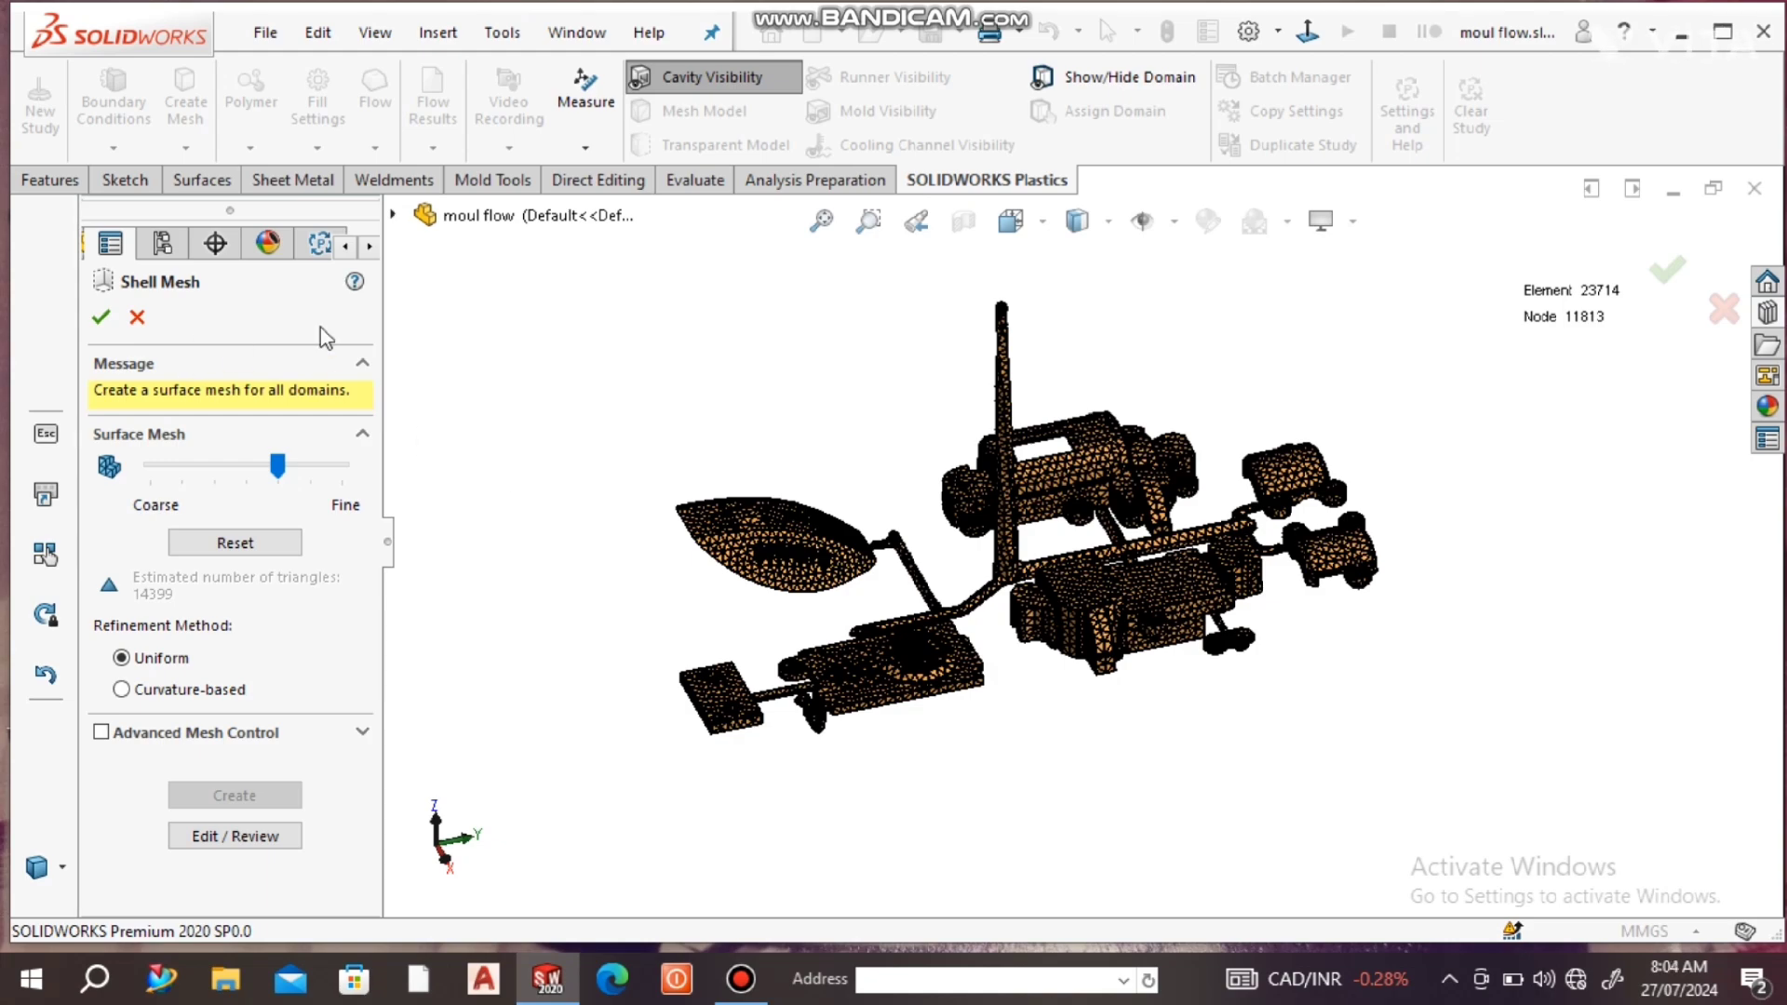
left_click(101, 316)
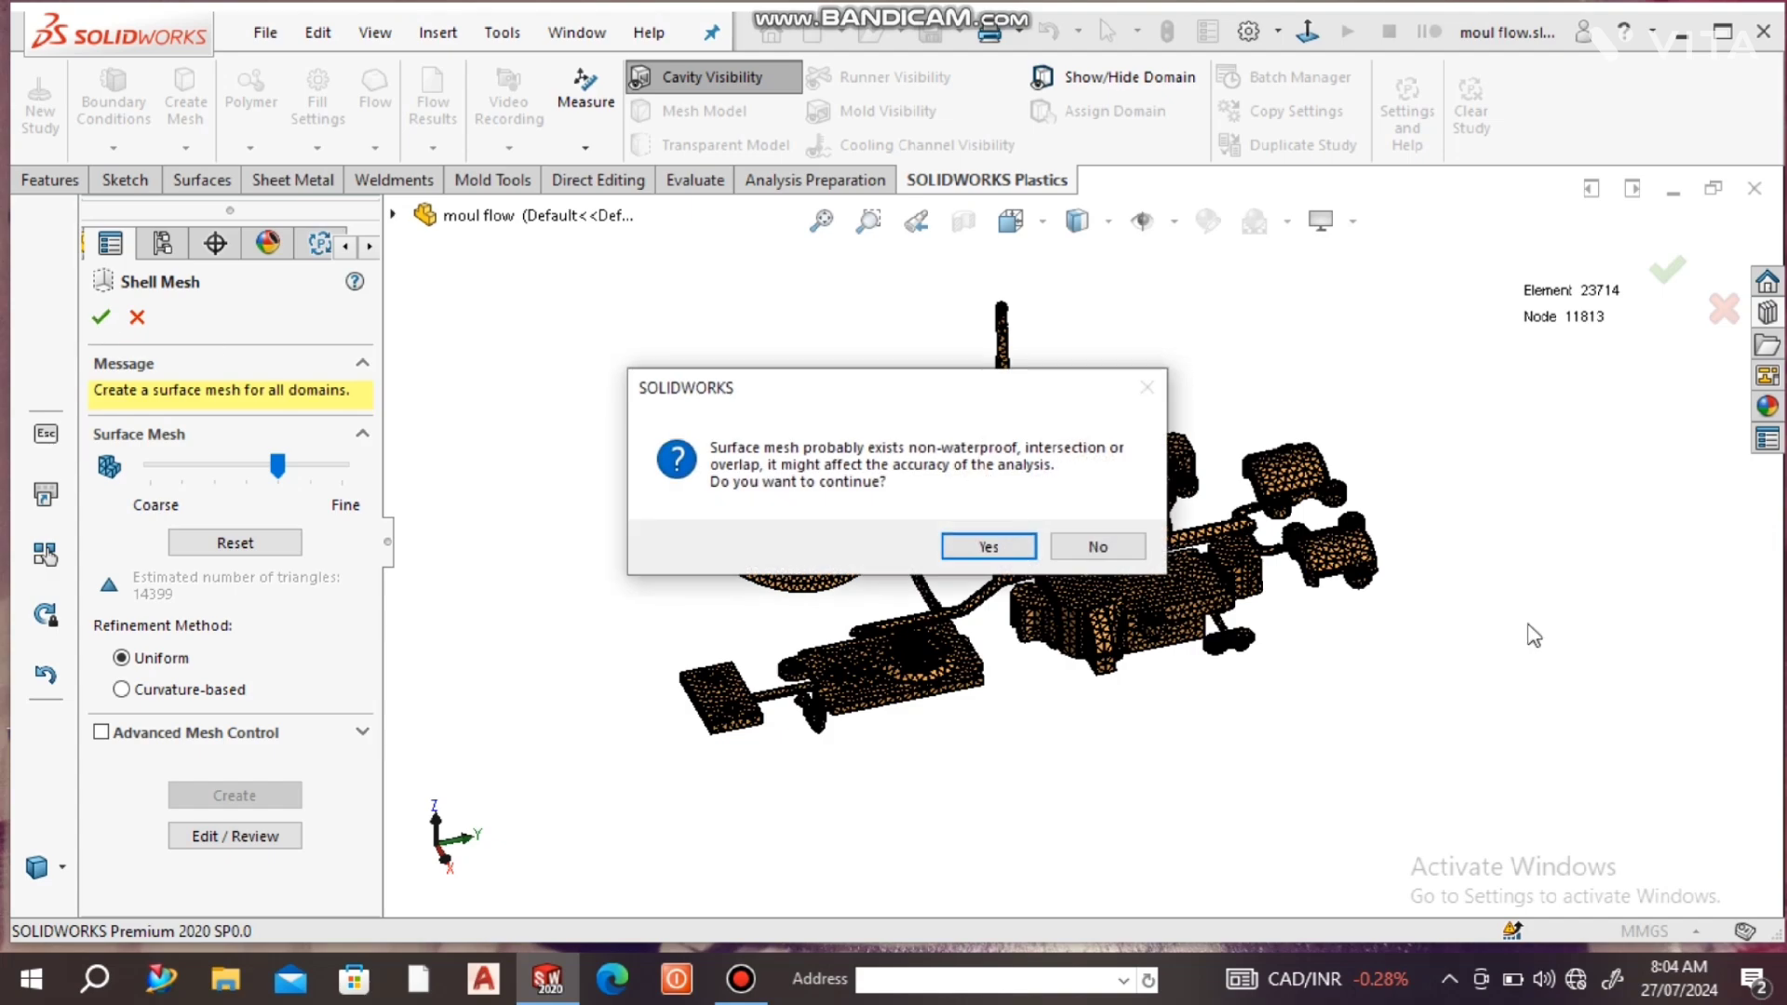
left_click(989, 548)
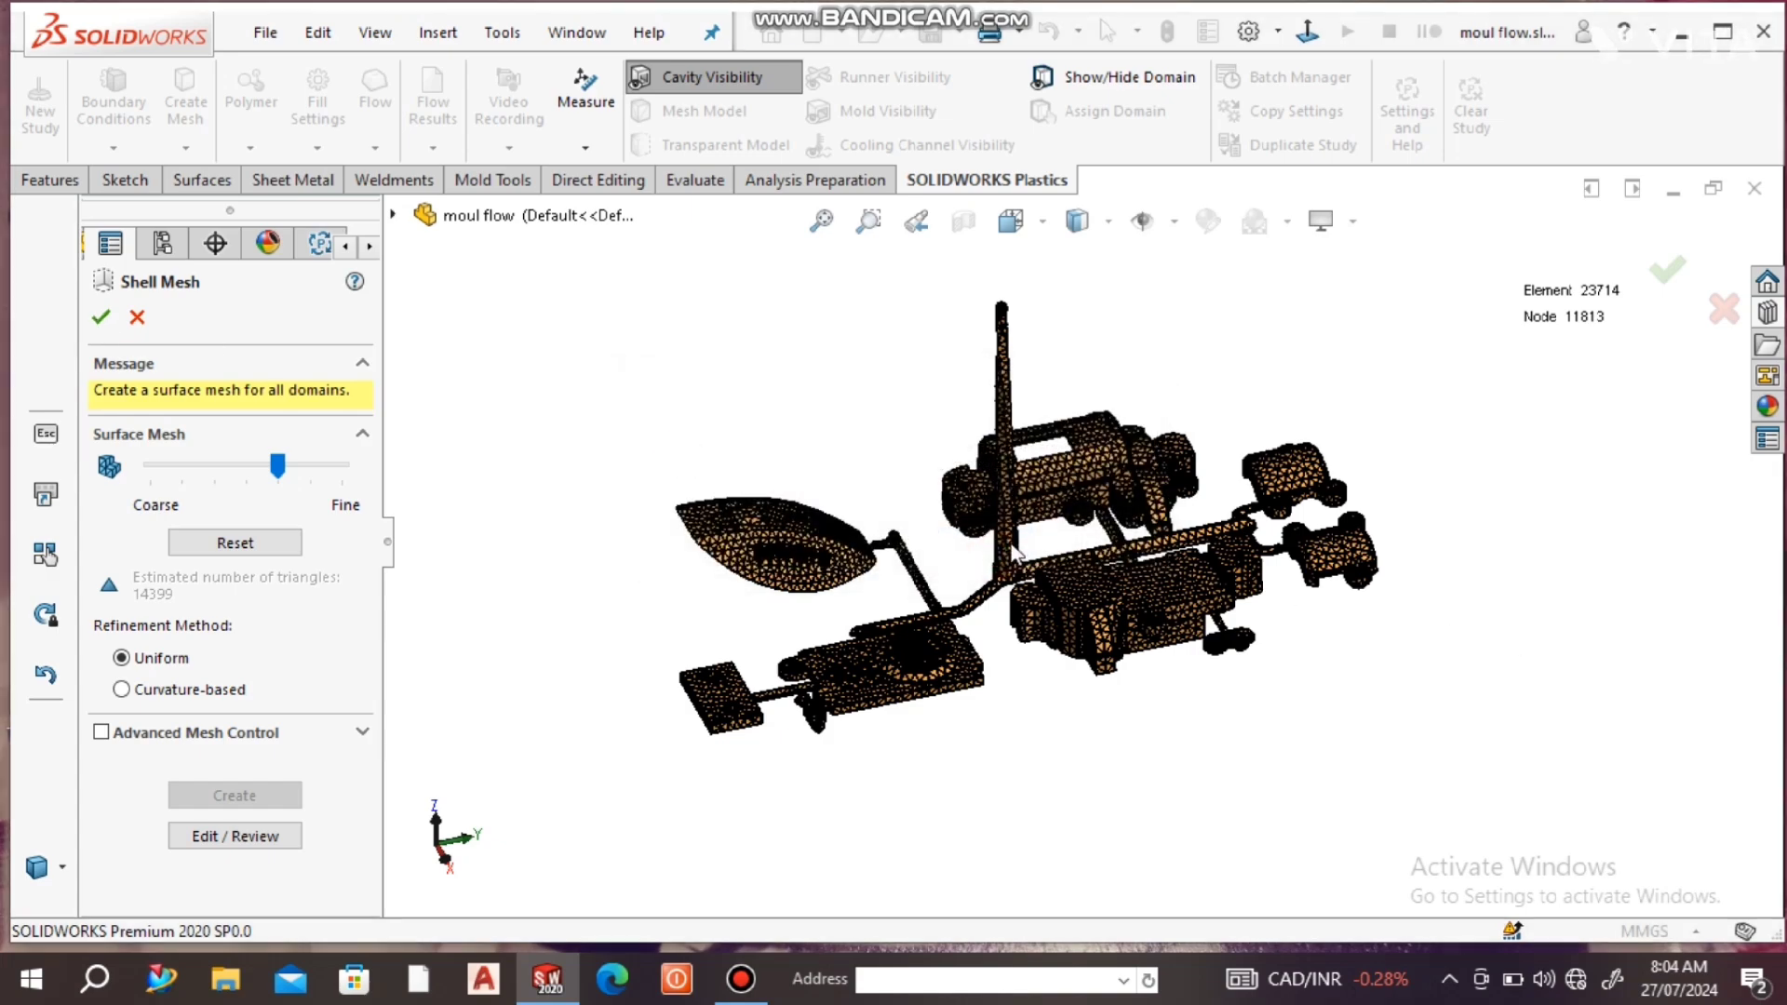
left_click(100, 321)
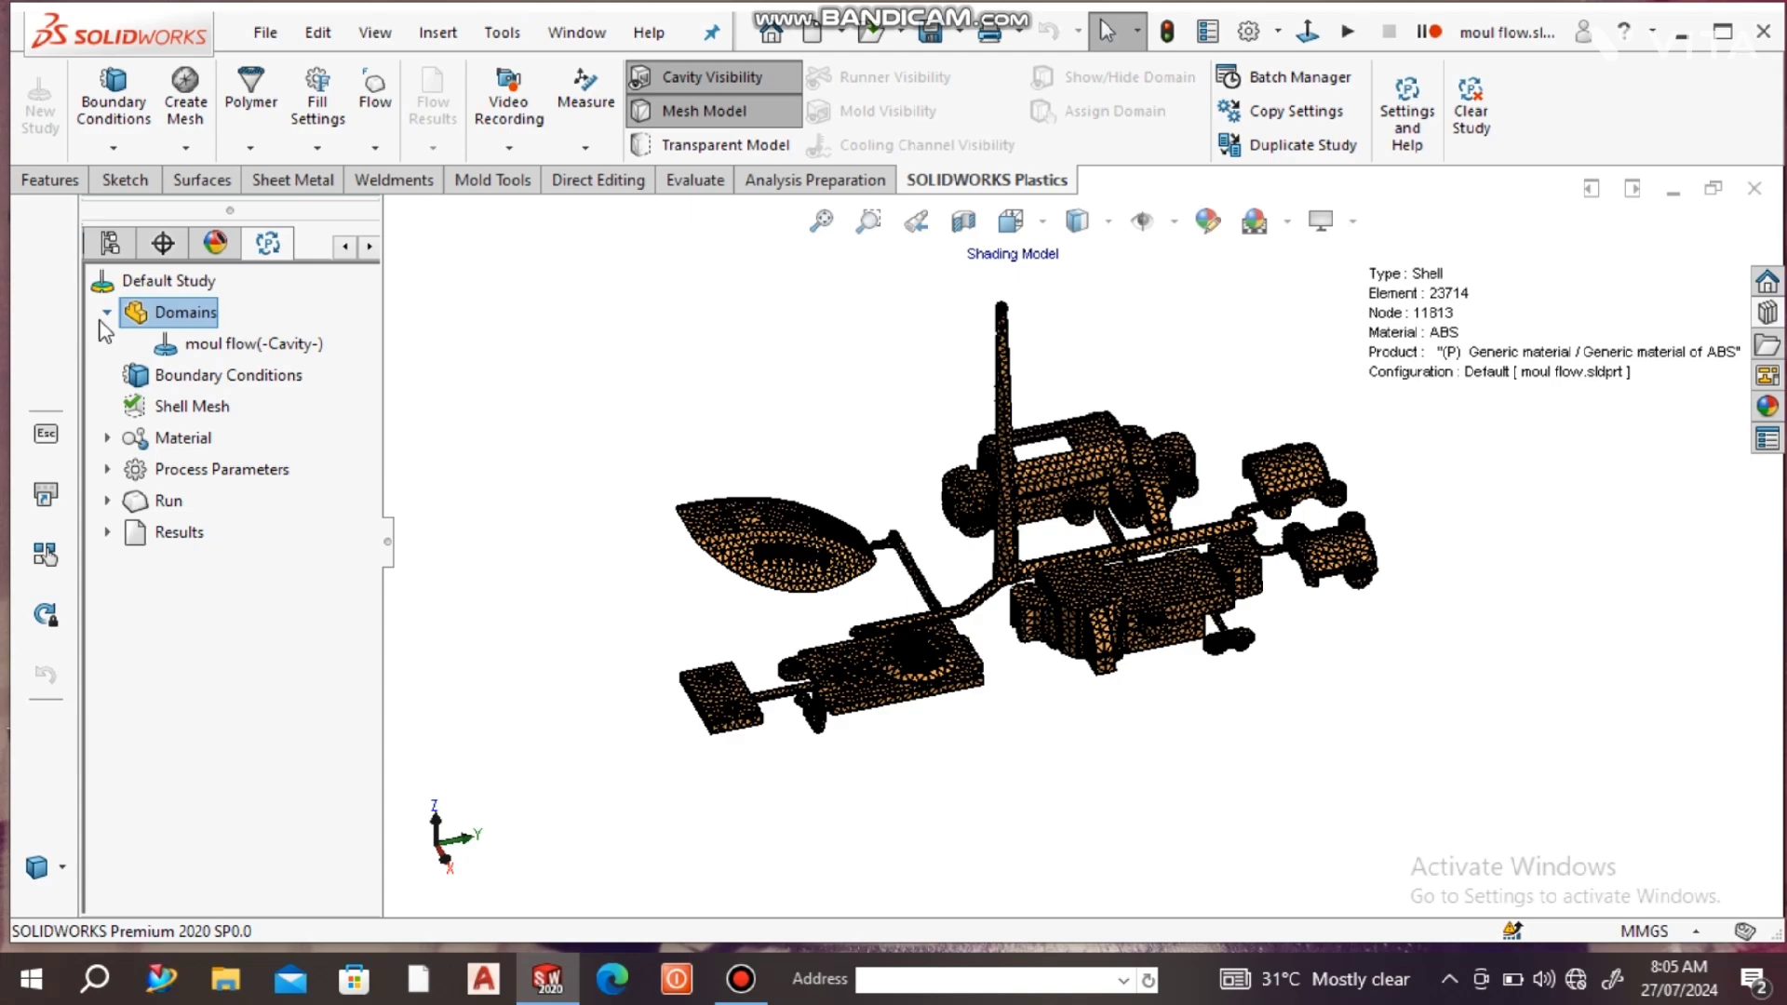
- Assign the ABS polymer (P) Asahi Chemical / R240A from the default material database to the cavity
left_click(108, 438)
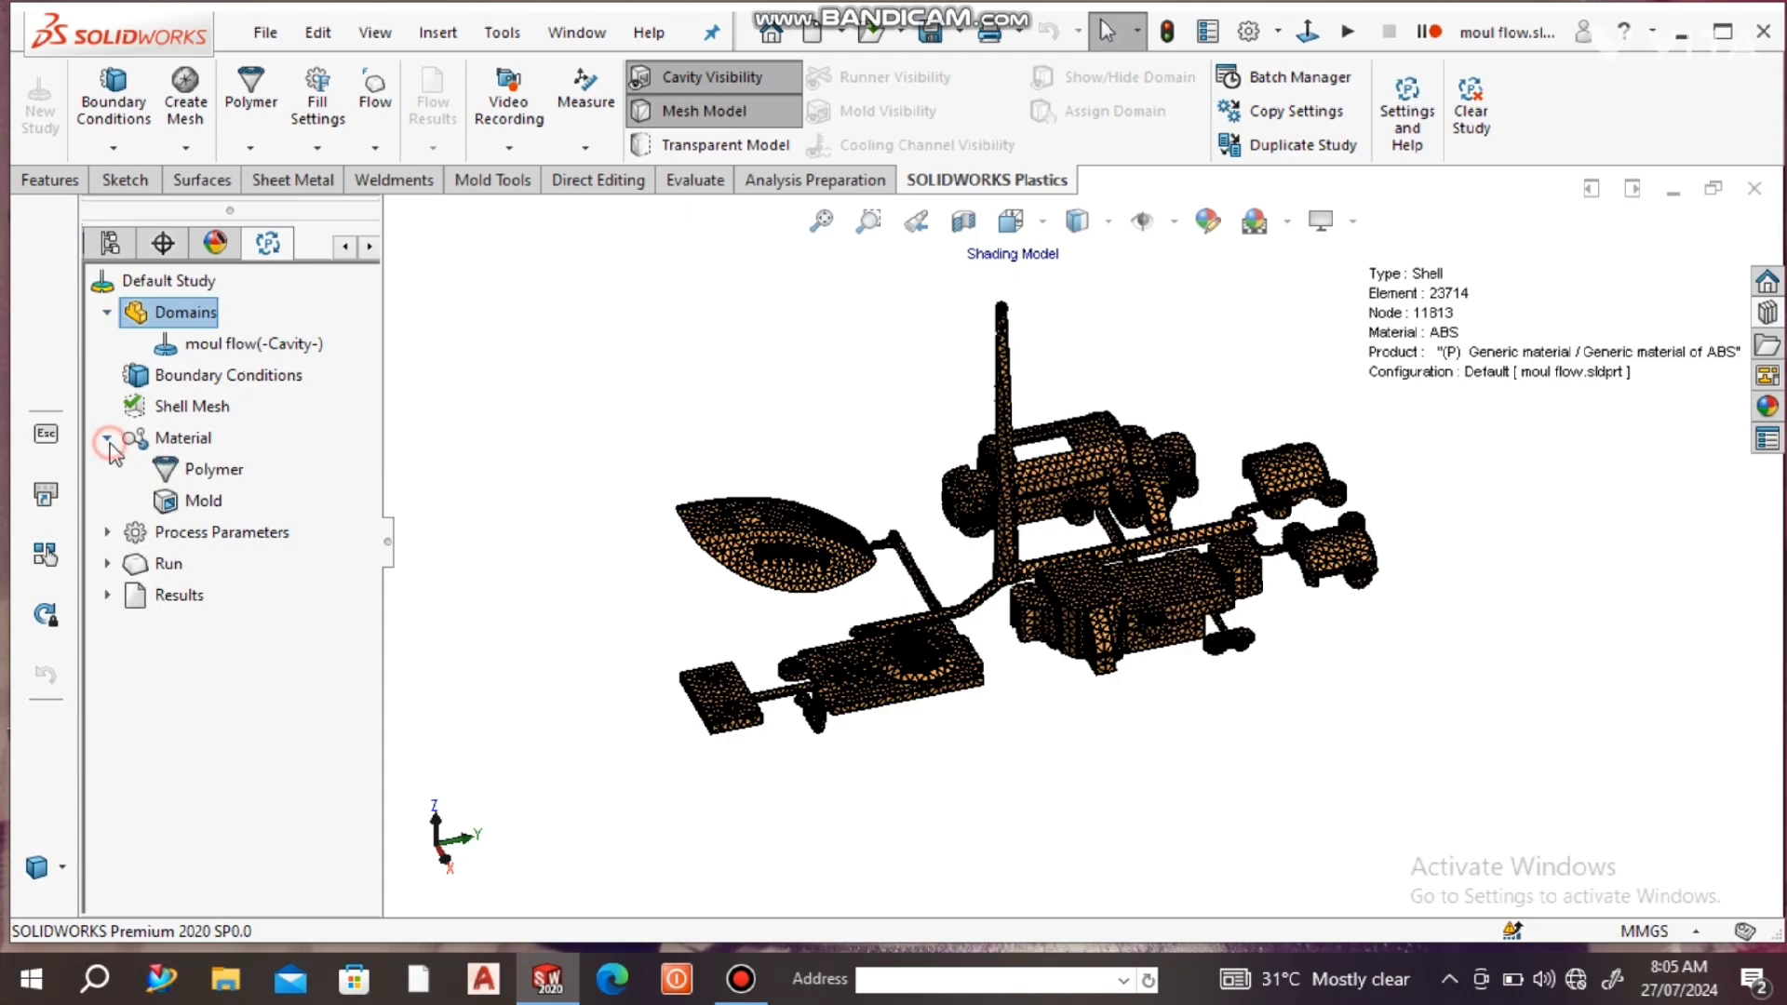
left_click(187, 469)
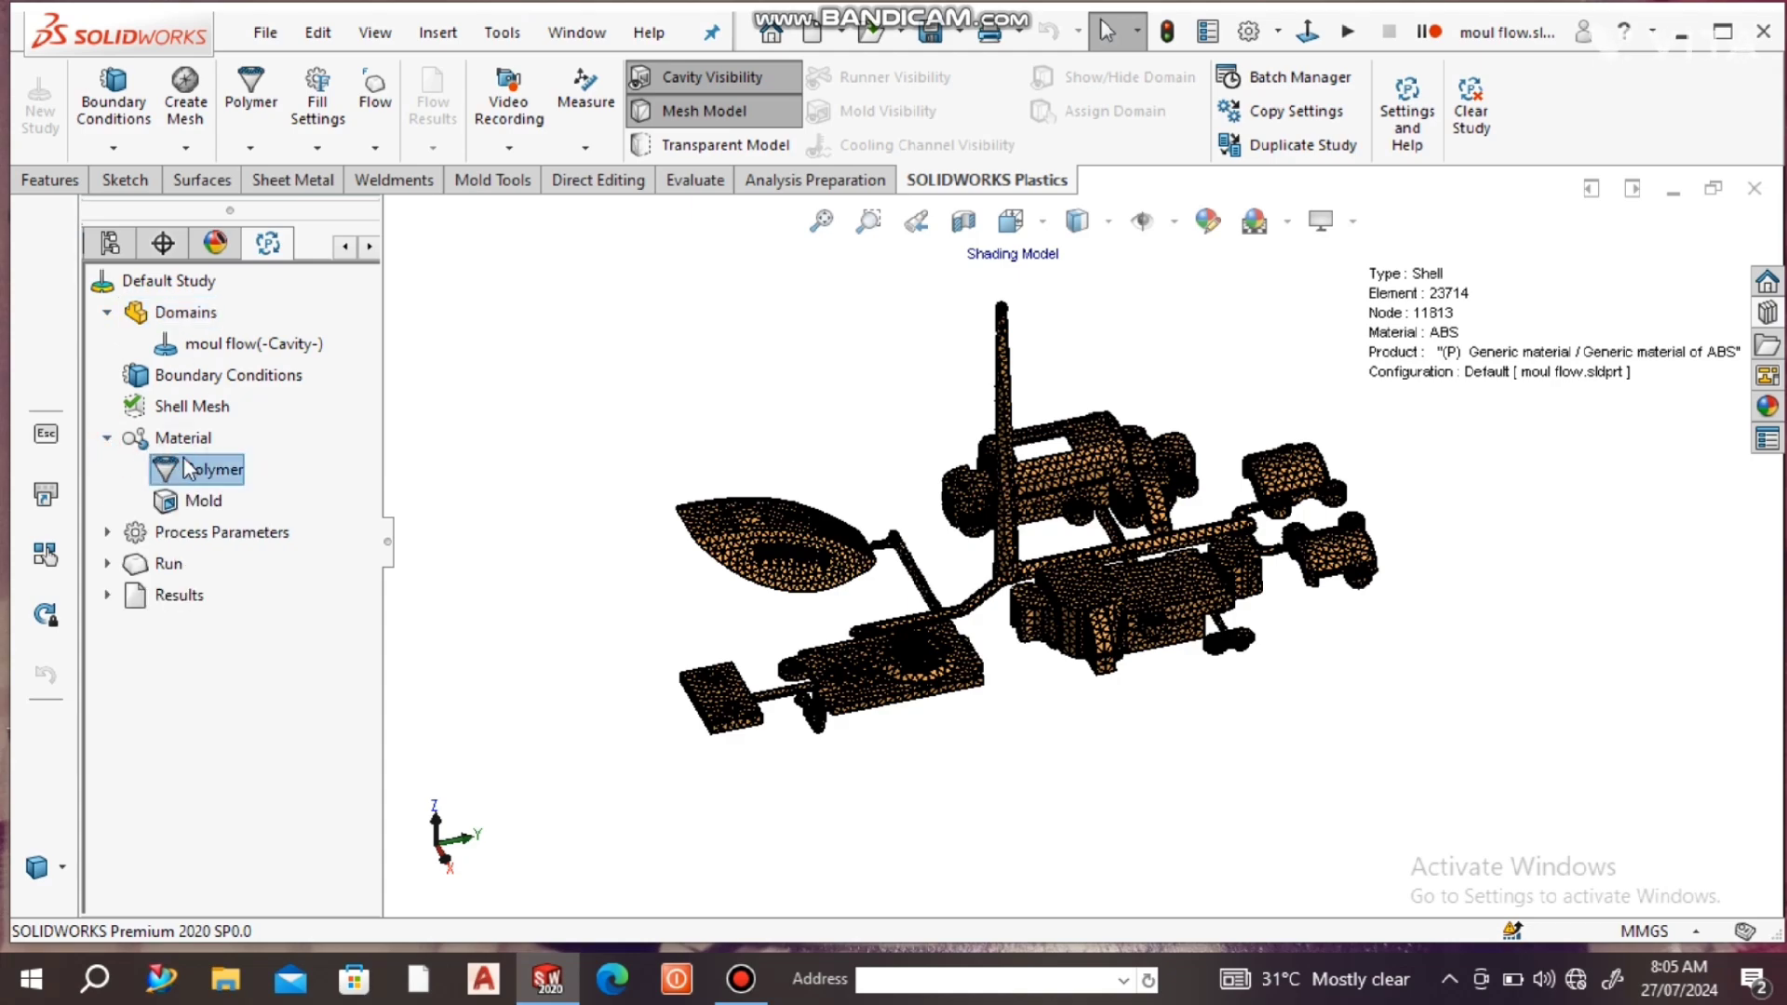
right_click(197, 469)
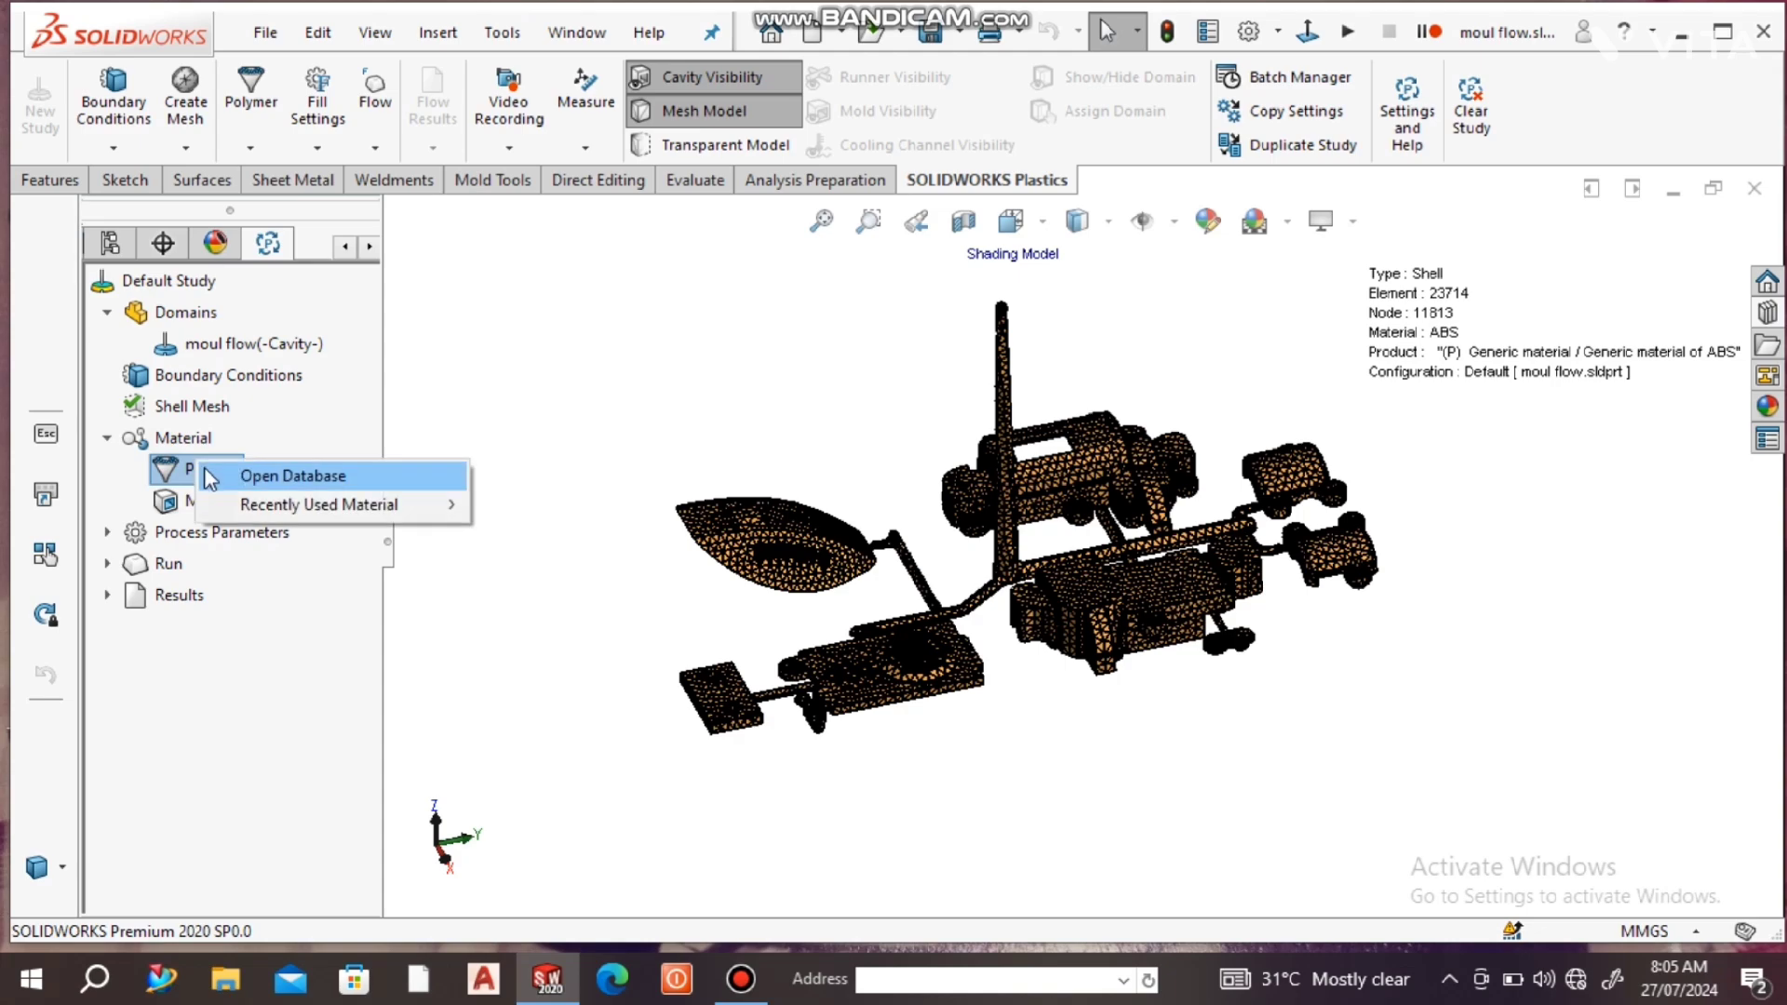
left_click(230, 484)
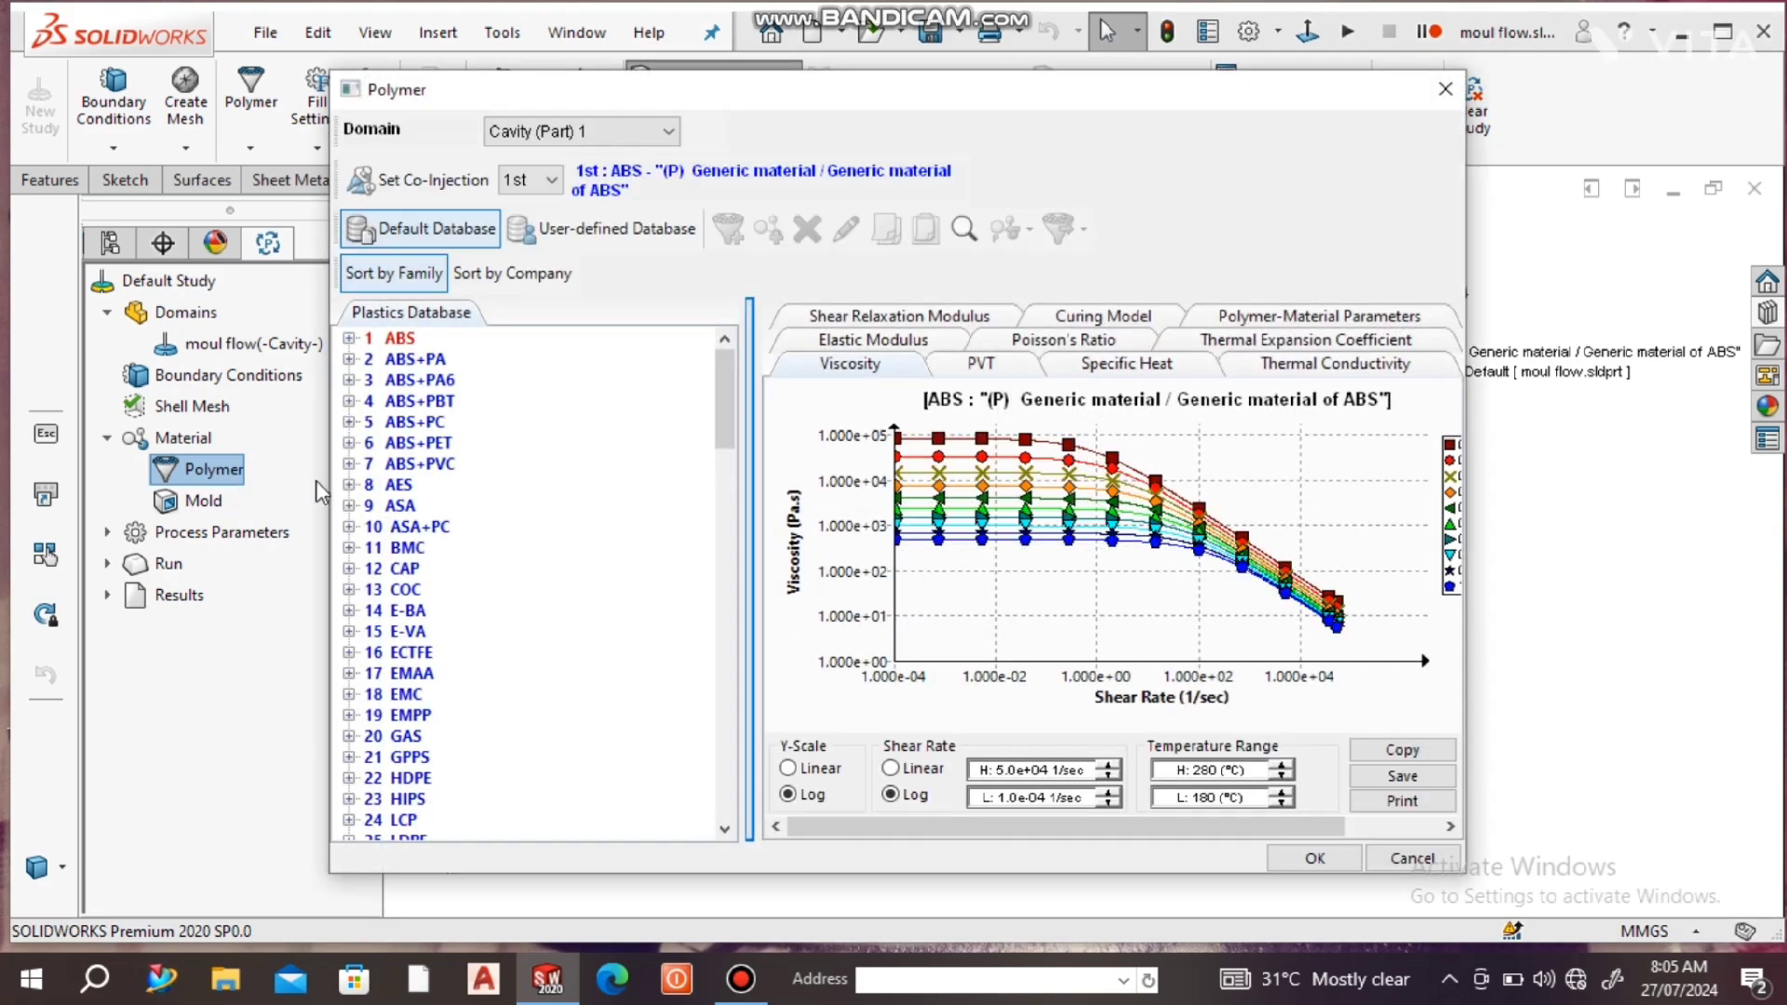
left_click(389, 341)
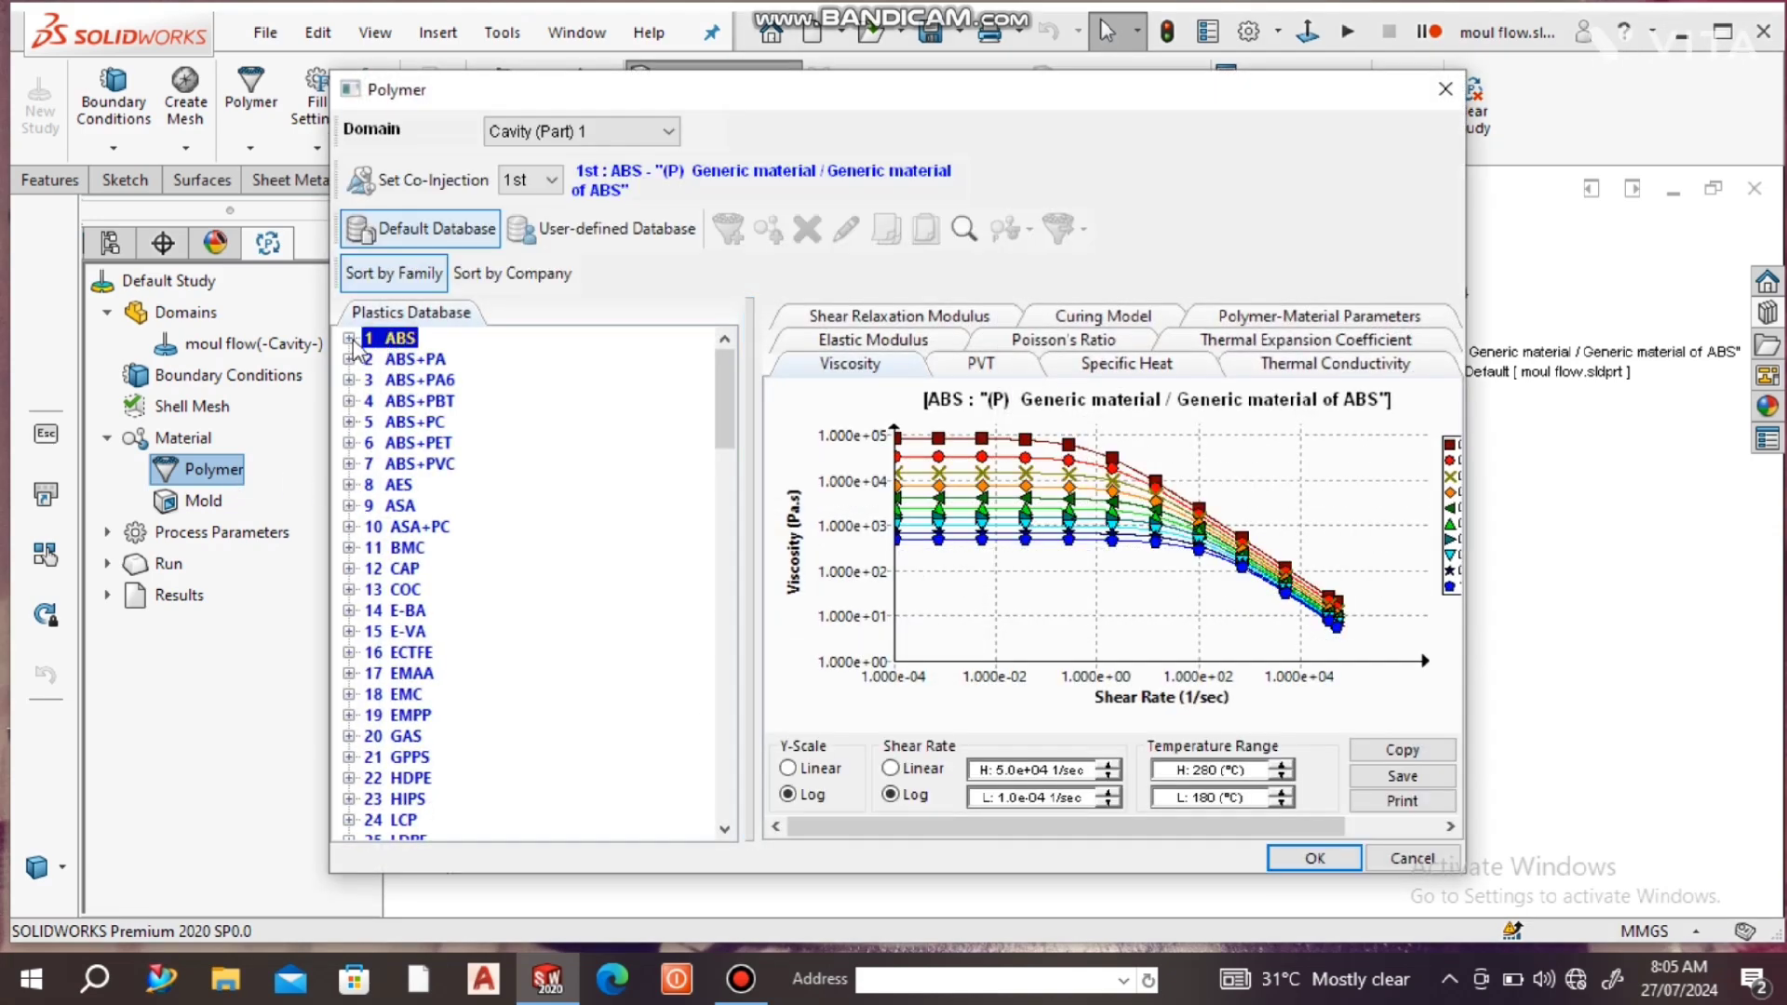
left_click(350, 338)
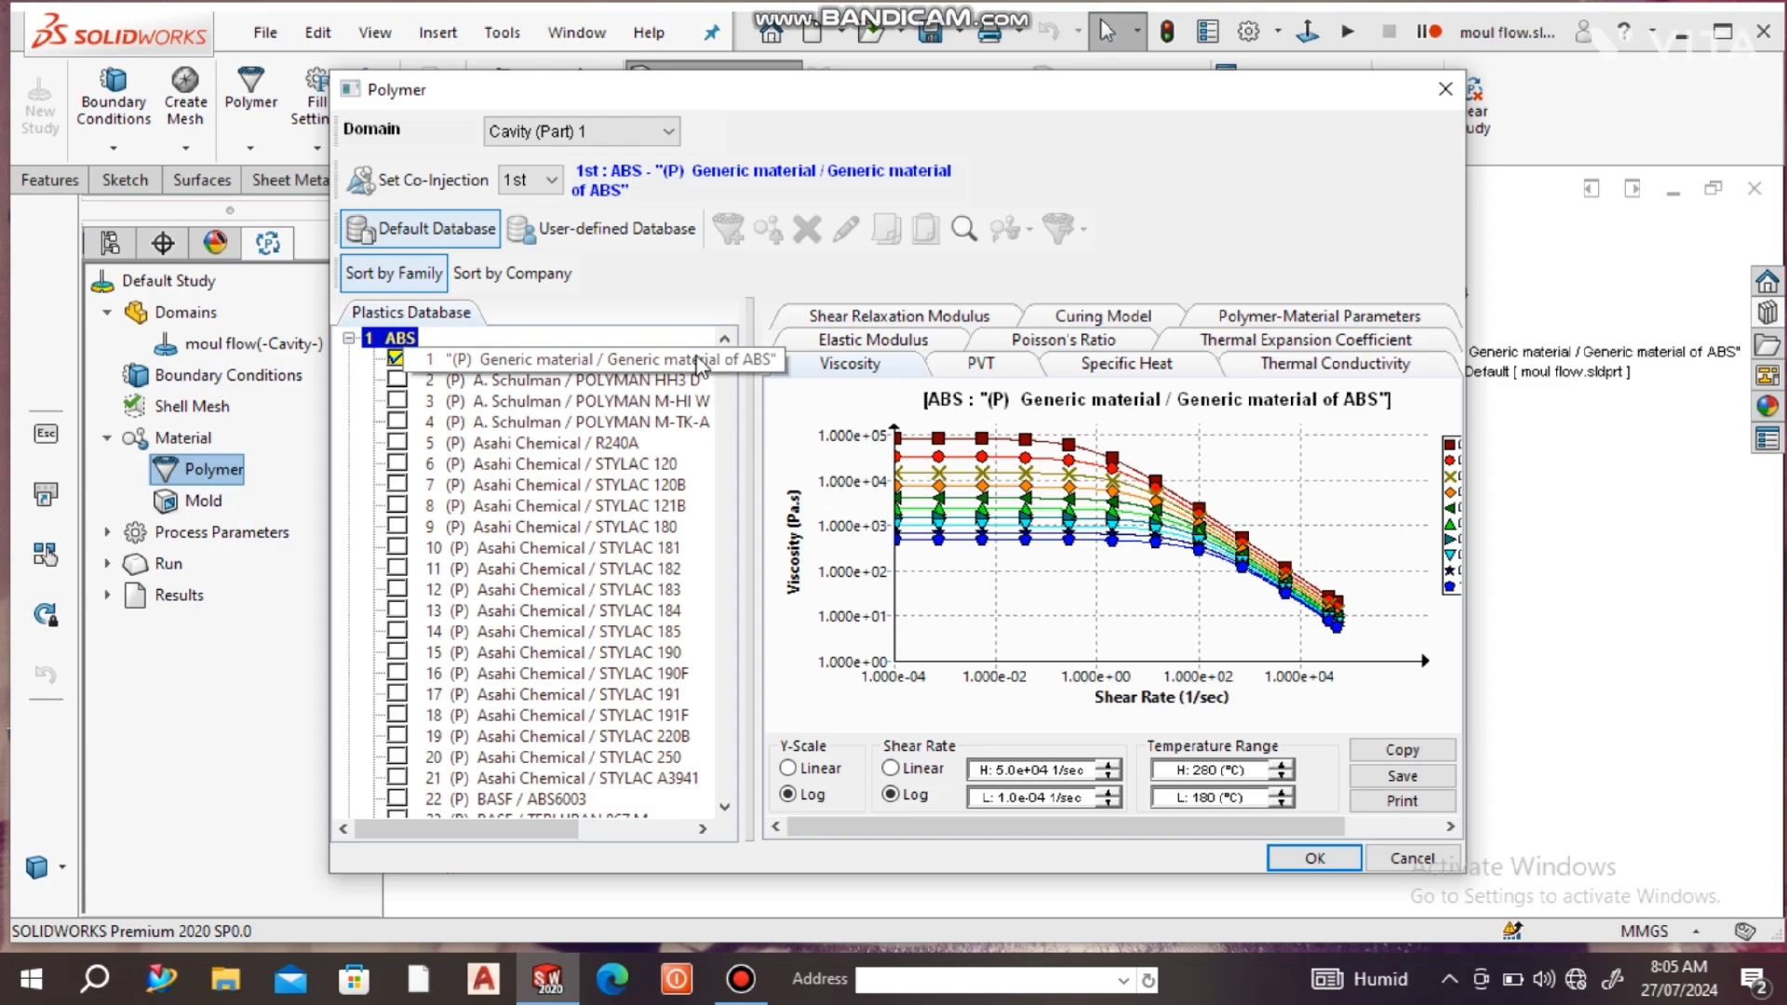
left_click(396, 443)
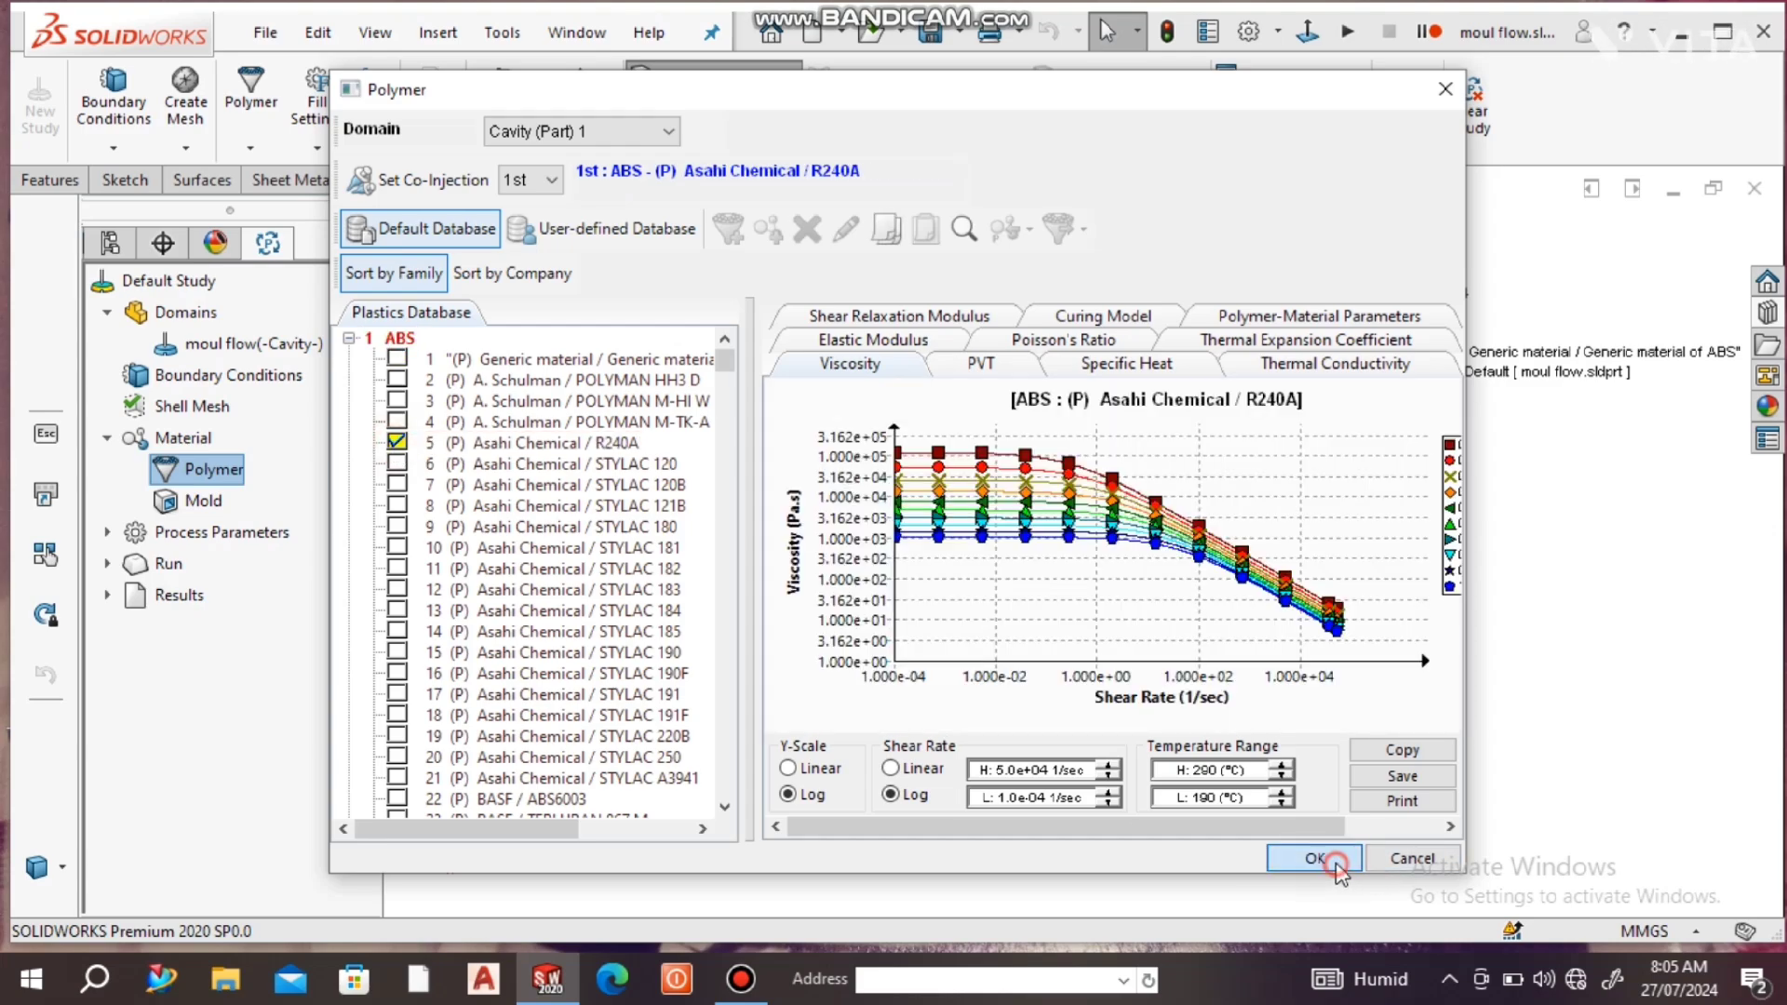
left_click(1315, 857)
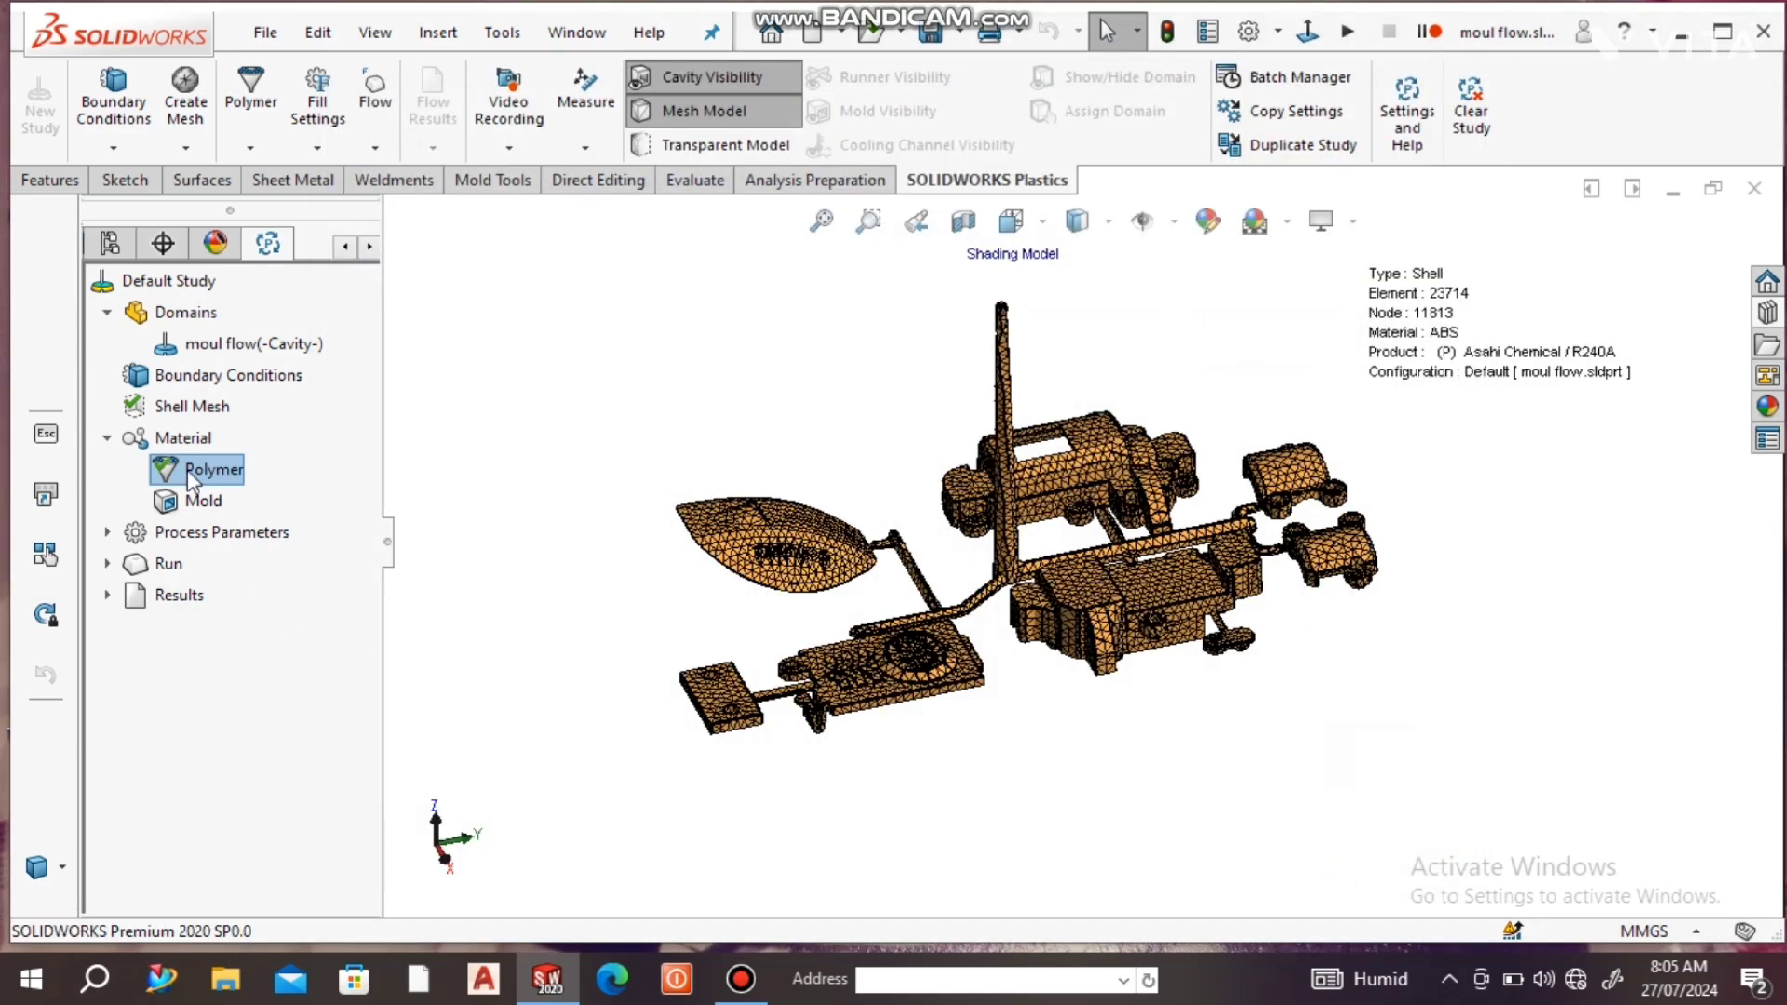
- Review the Fill Settings process parameters, including the advanced ones, and accept the default values
left_click(108, 533)
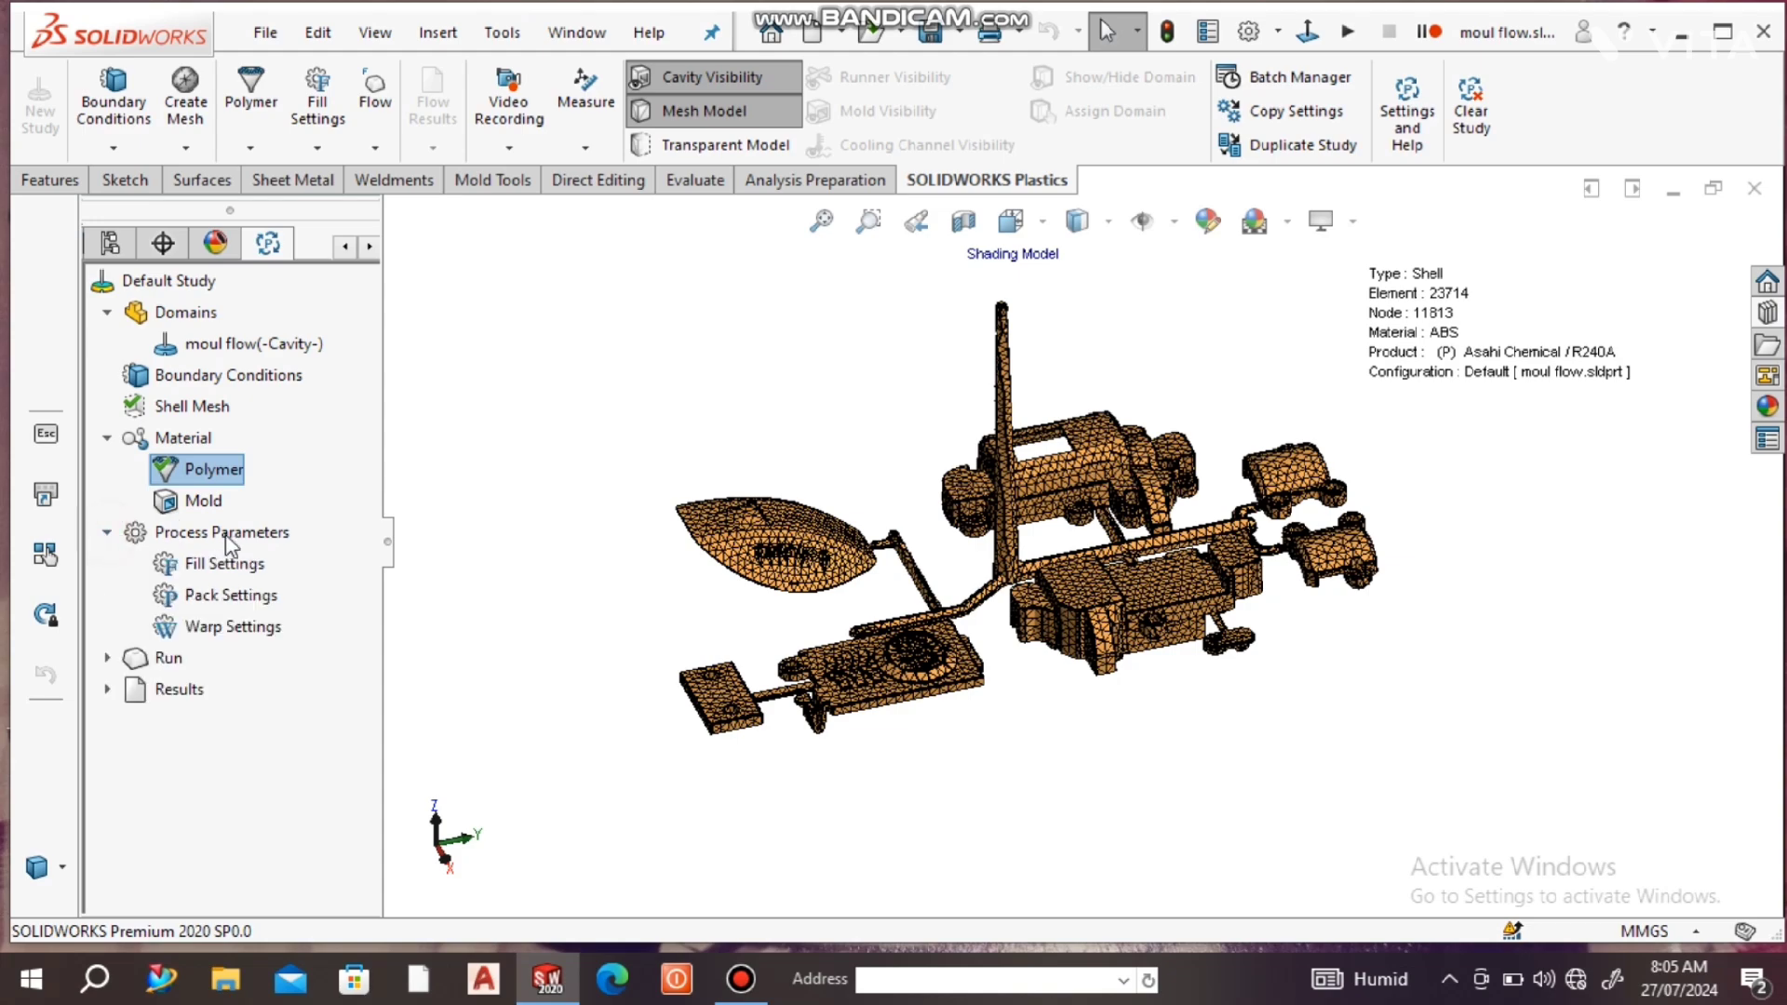
left_click(249, 567)
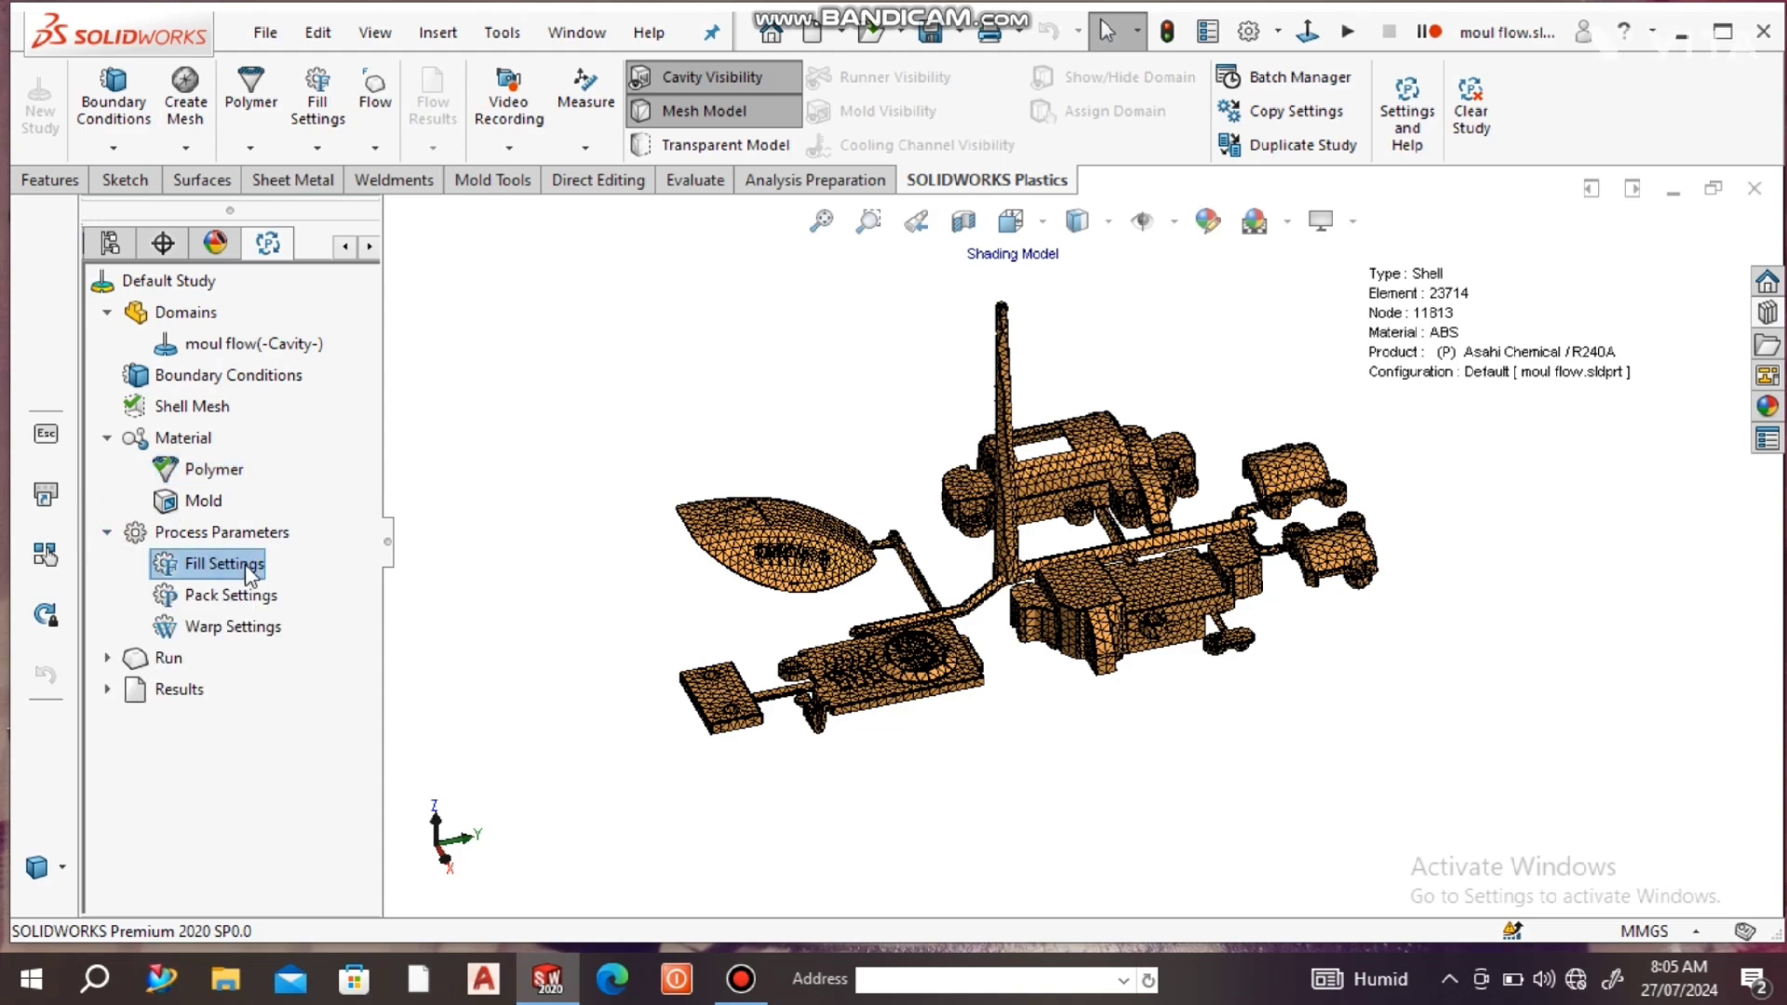
double_click(291, 574)
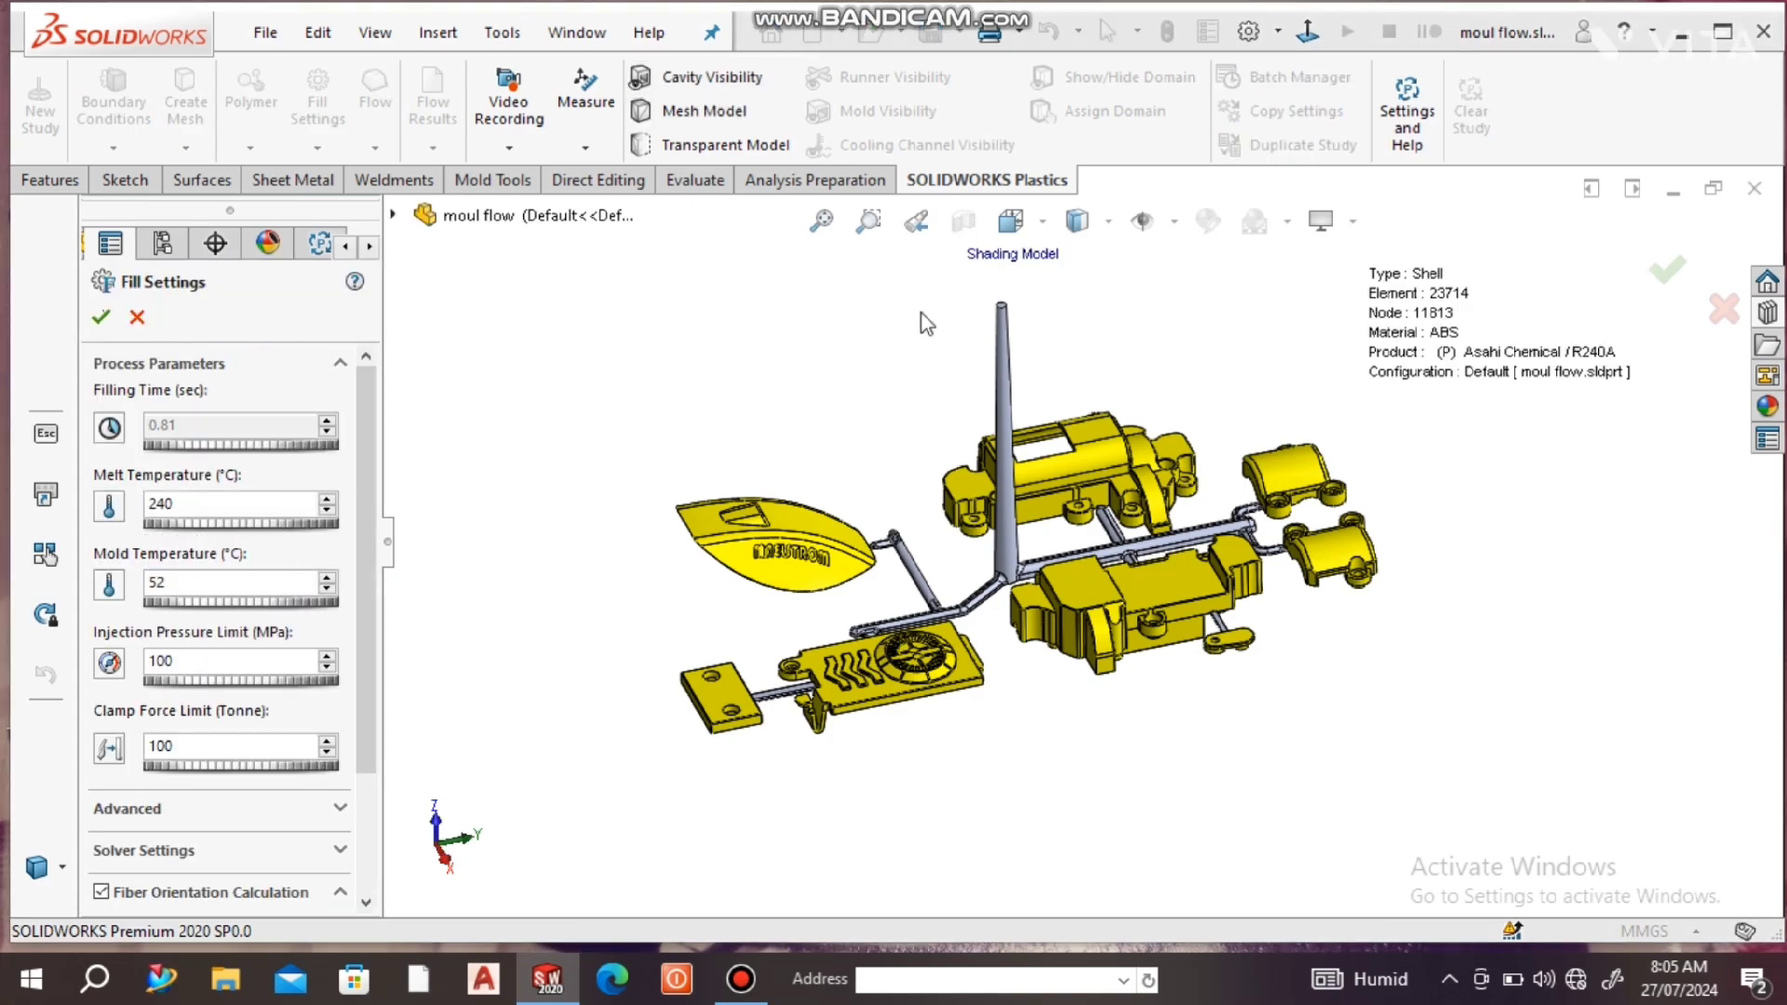
scroll(998, 307, "down", 2)
scroll(995, 298, "down", 1)
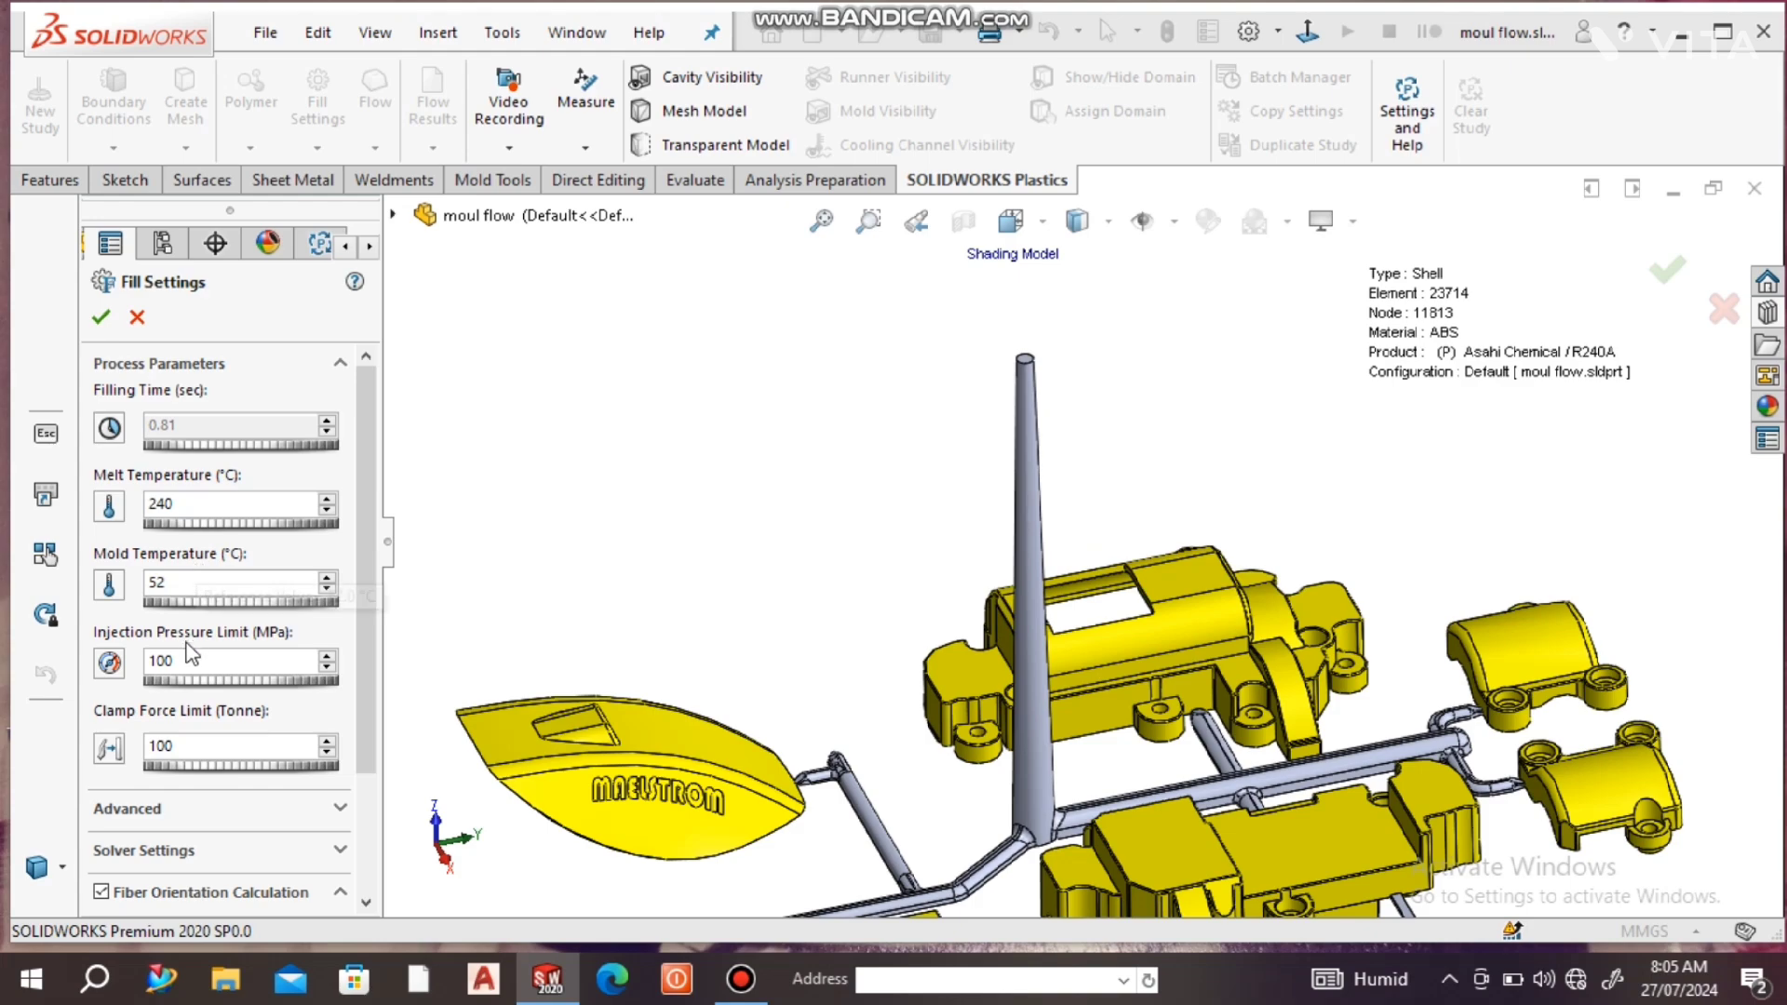
scroll(370, 704, "down", 1)
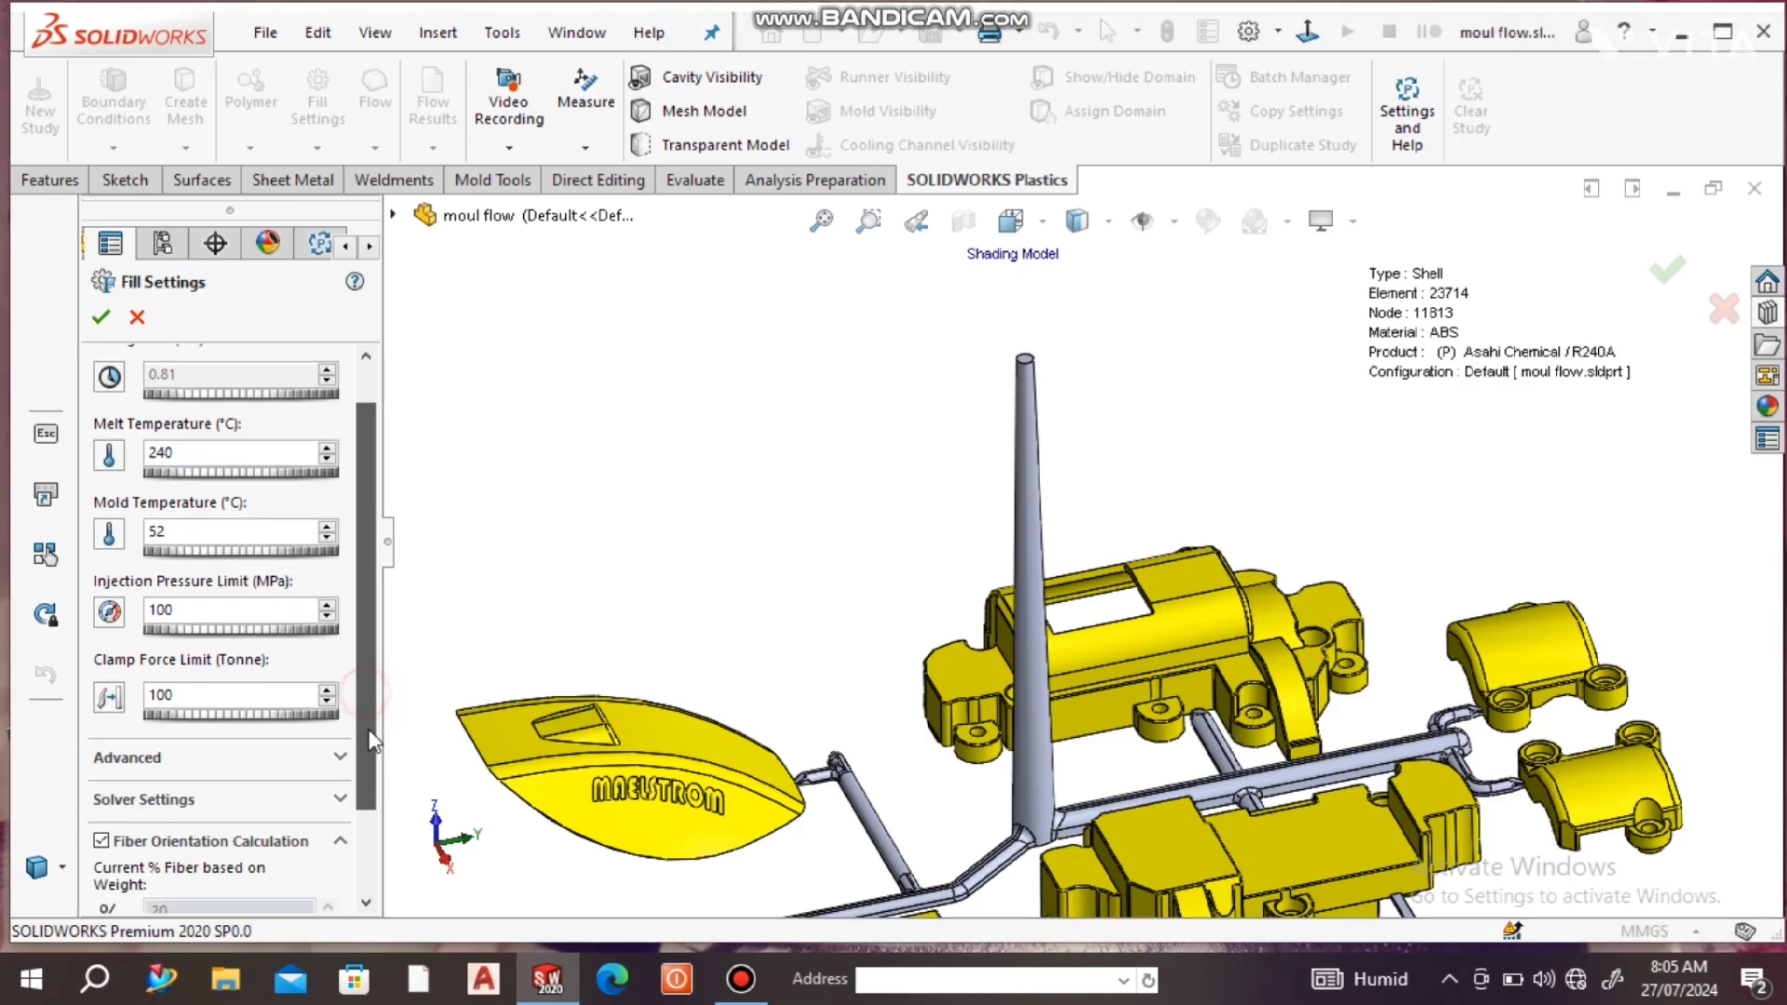
left_click(341, 756)
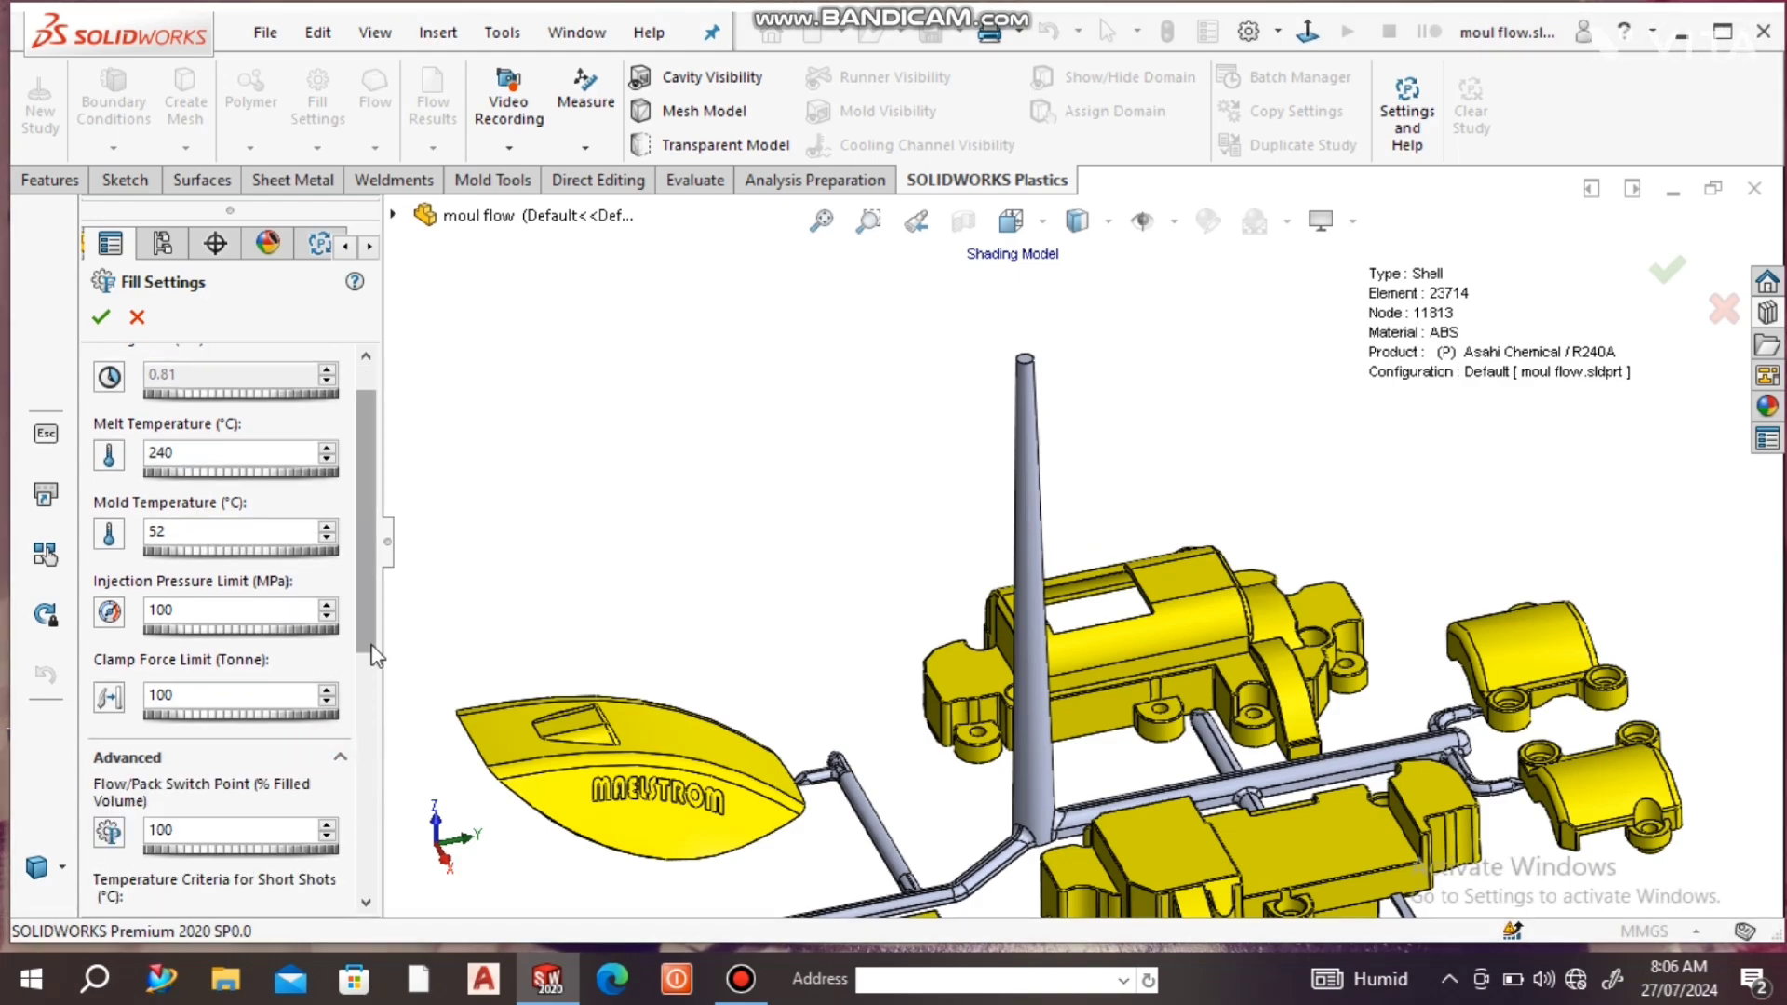
scroll(376, 728, "down", 4)
scroll(389, 819, "down", 2)
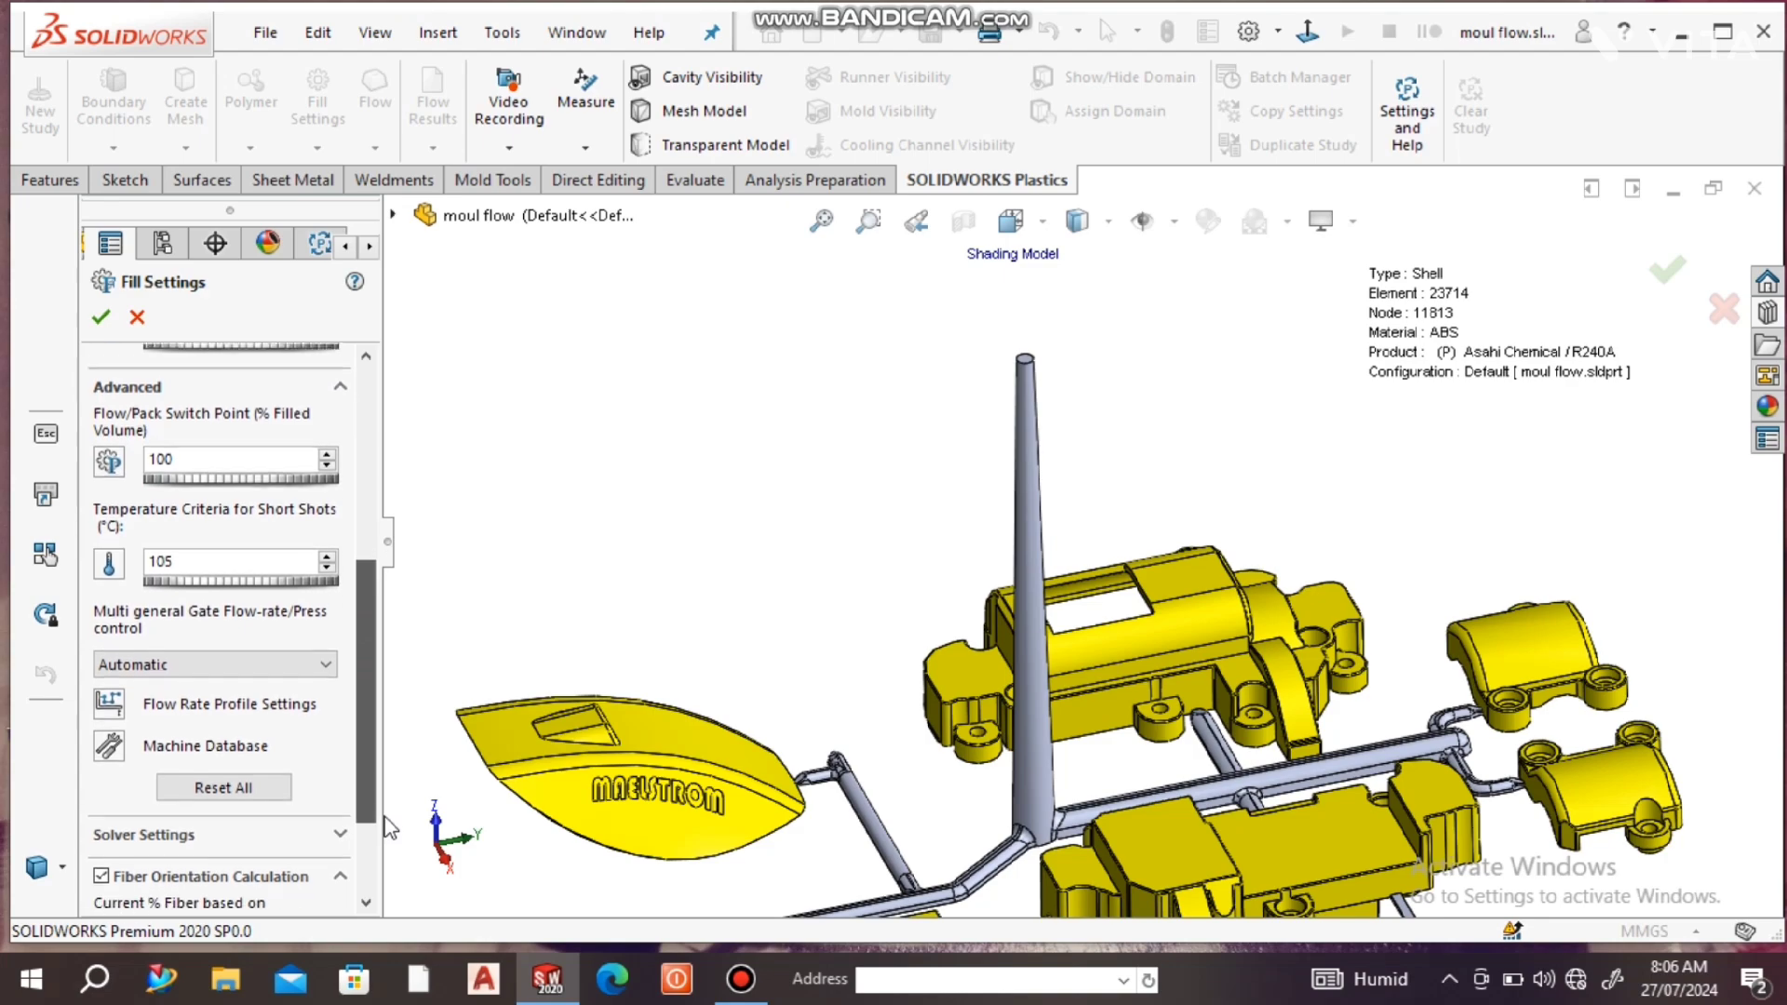
scroll(388, 763, "up", 6)
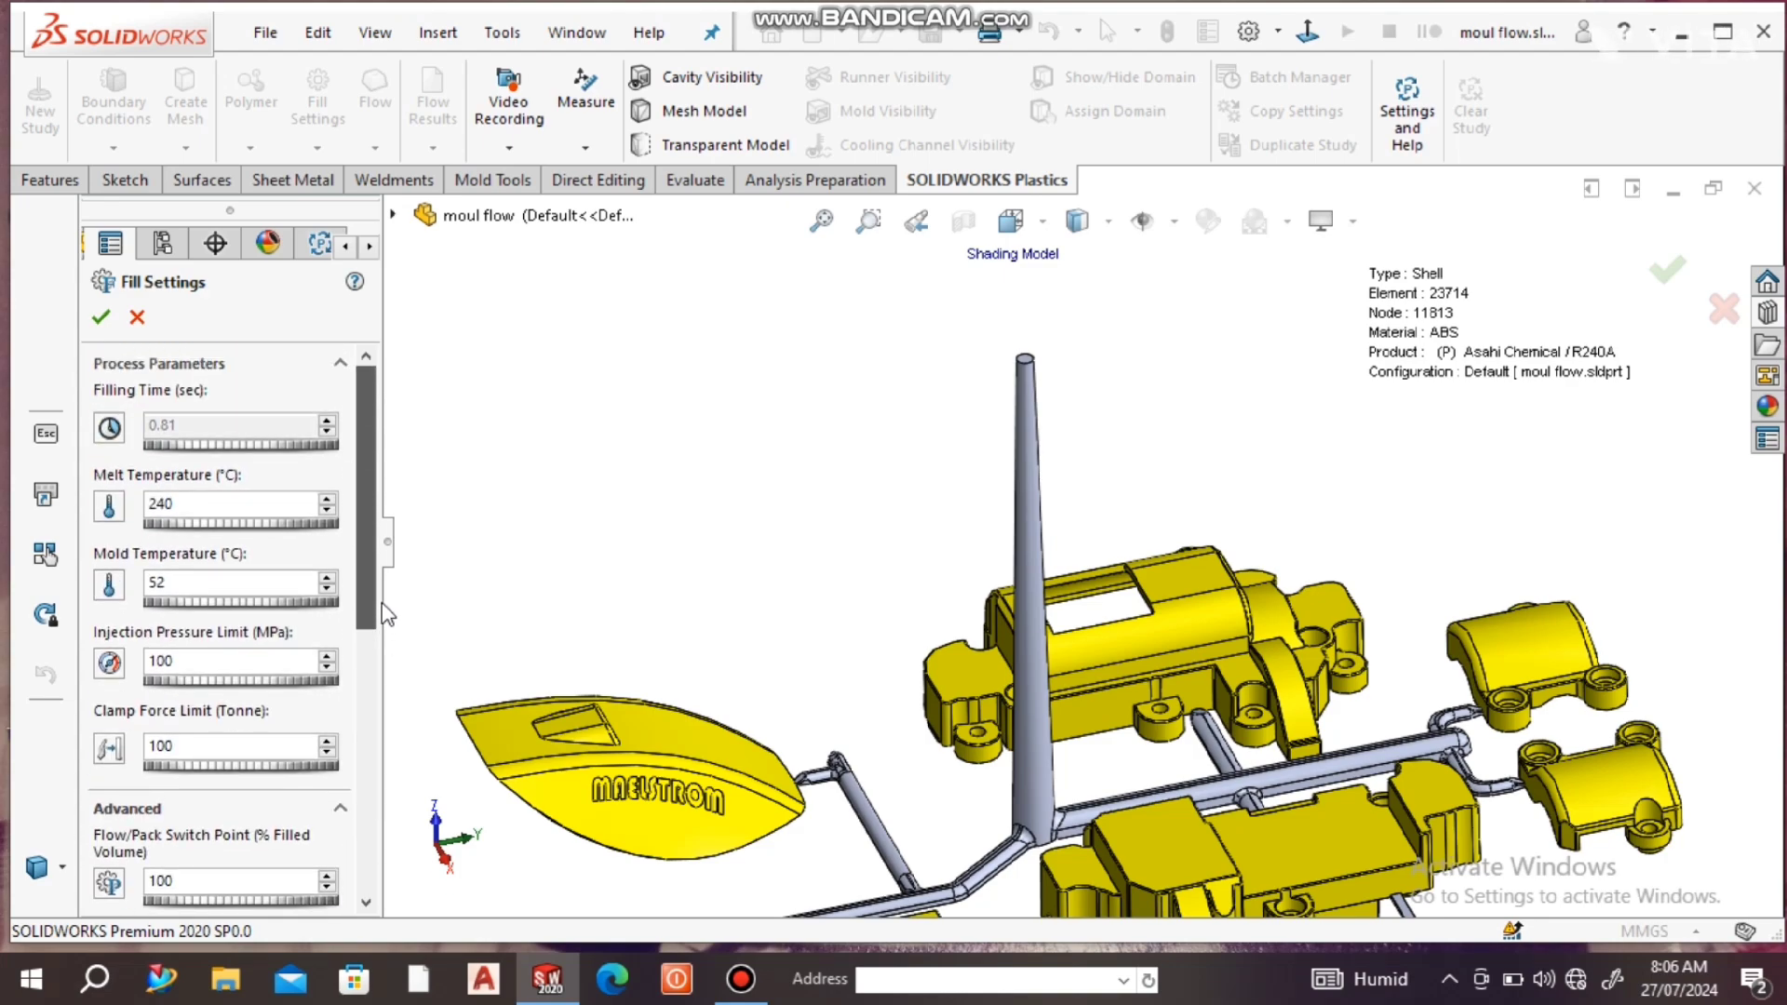
left_click(101, 316)
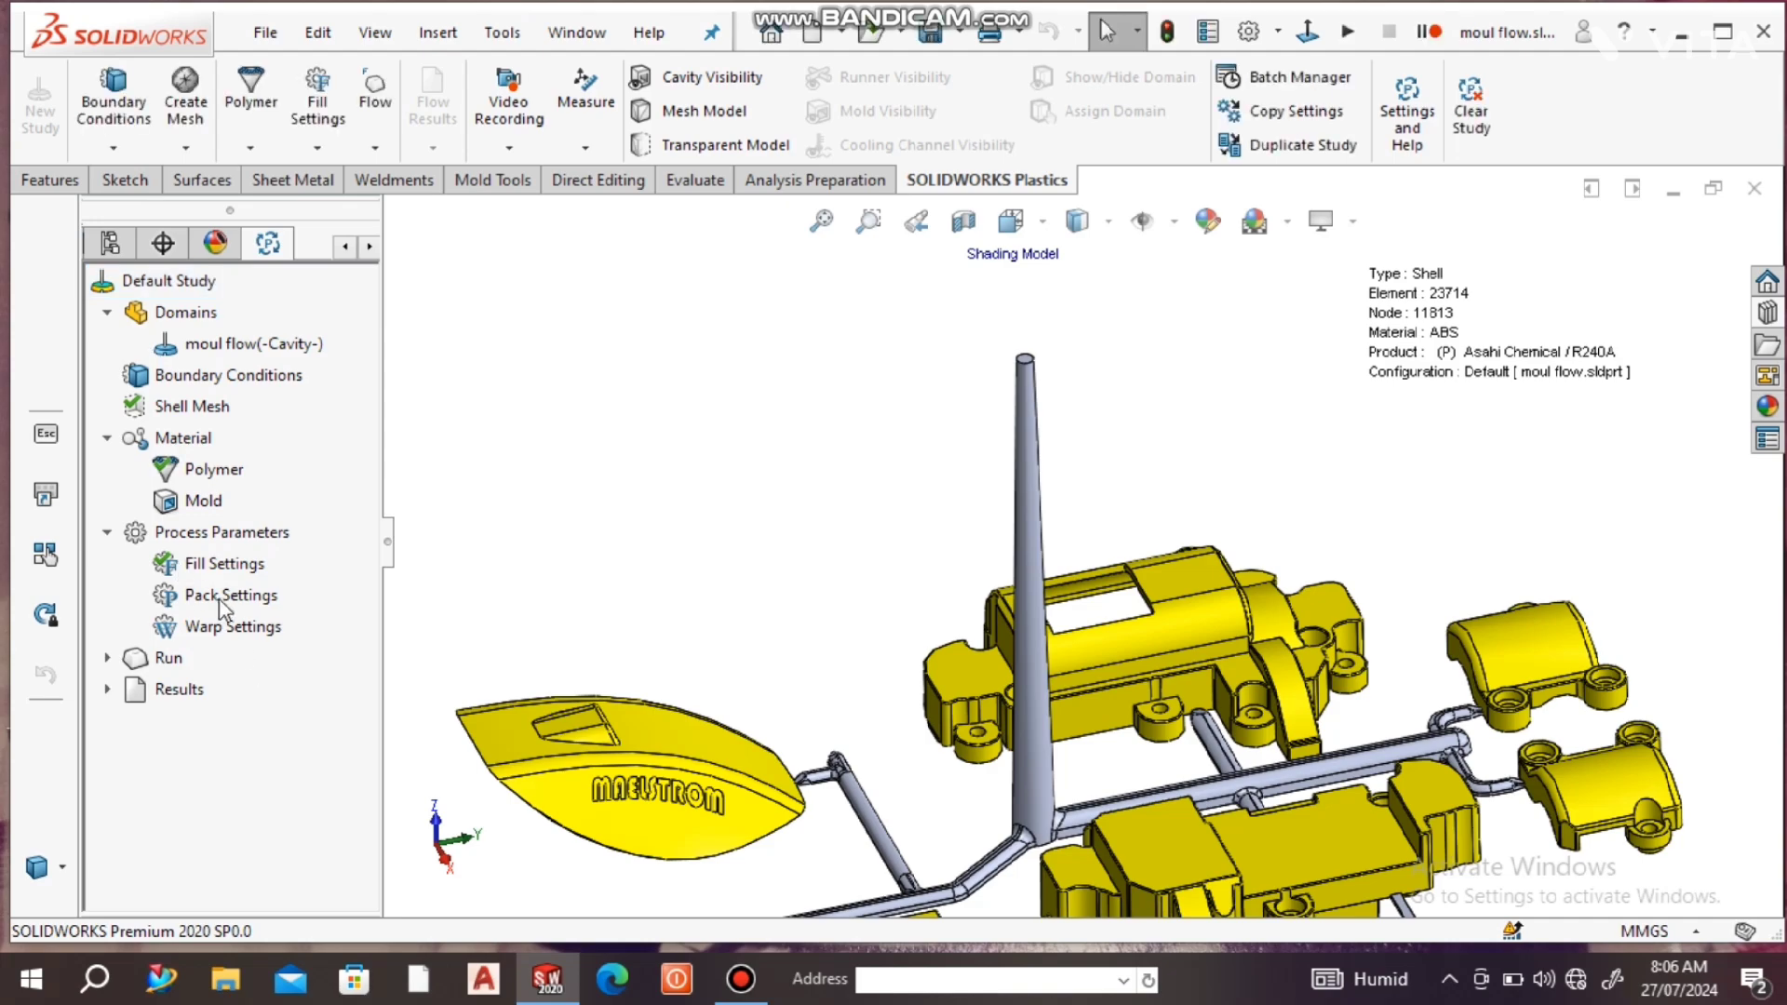
- Set the pure cooling time in the Pack Settings to 6.05 seconds and accept the settings
left_click(217, 600)
right_click(218, 599)
left_click(253, 613)
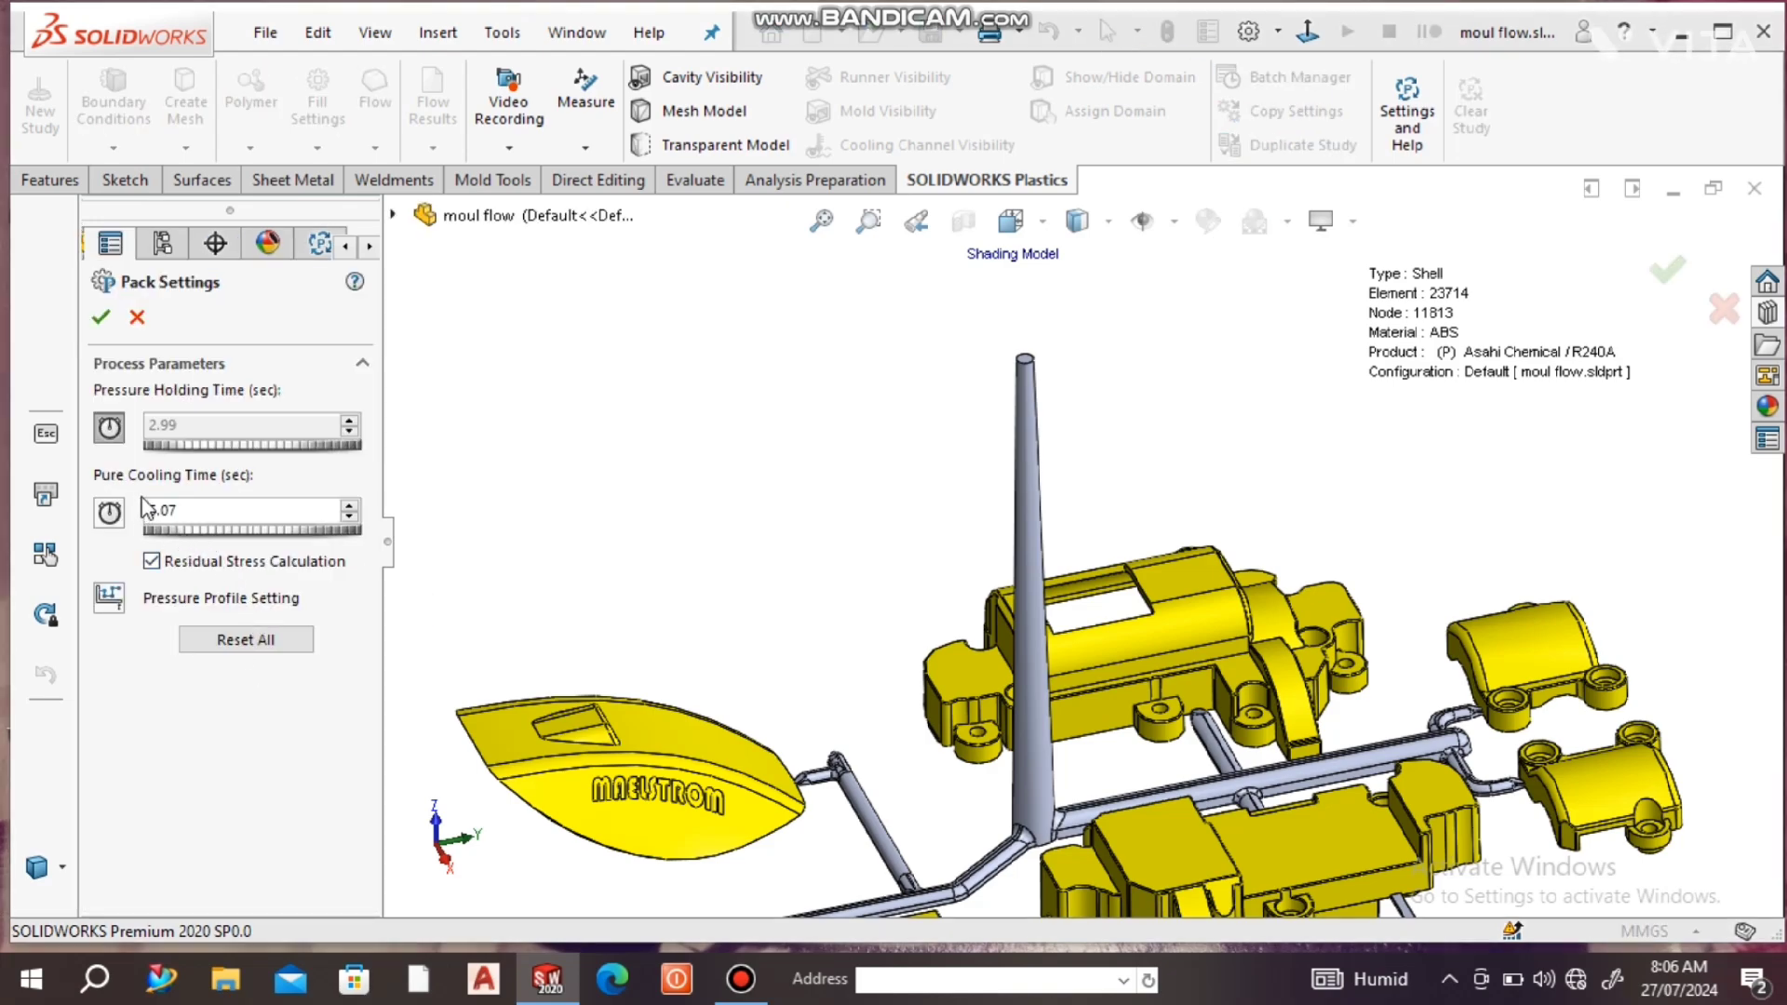
left_click(223, 508)
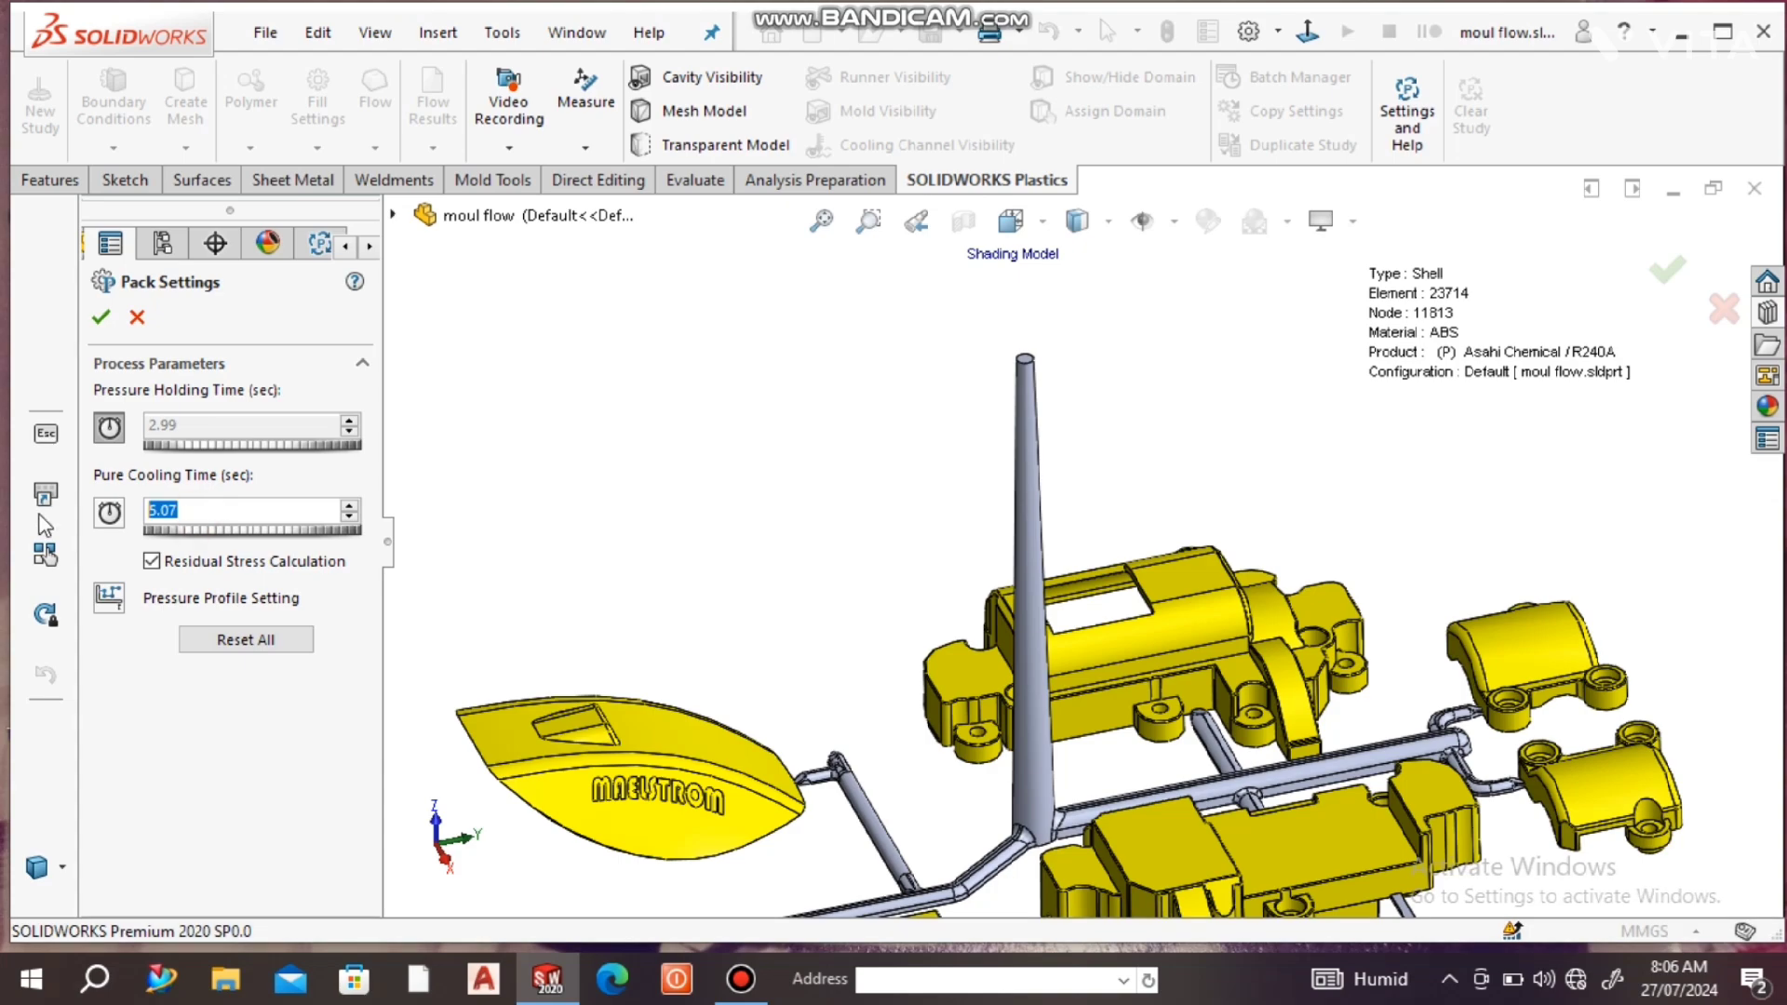
type("6.")
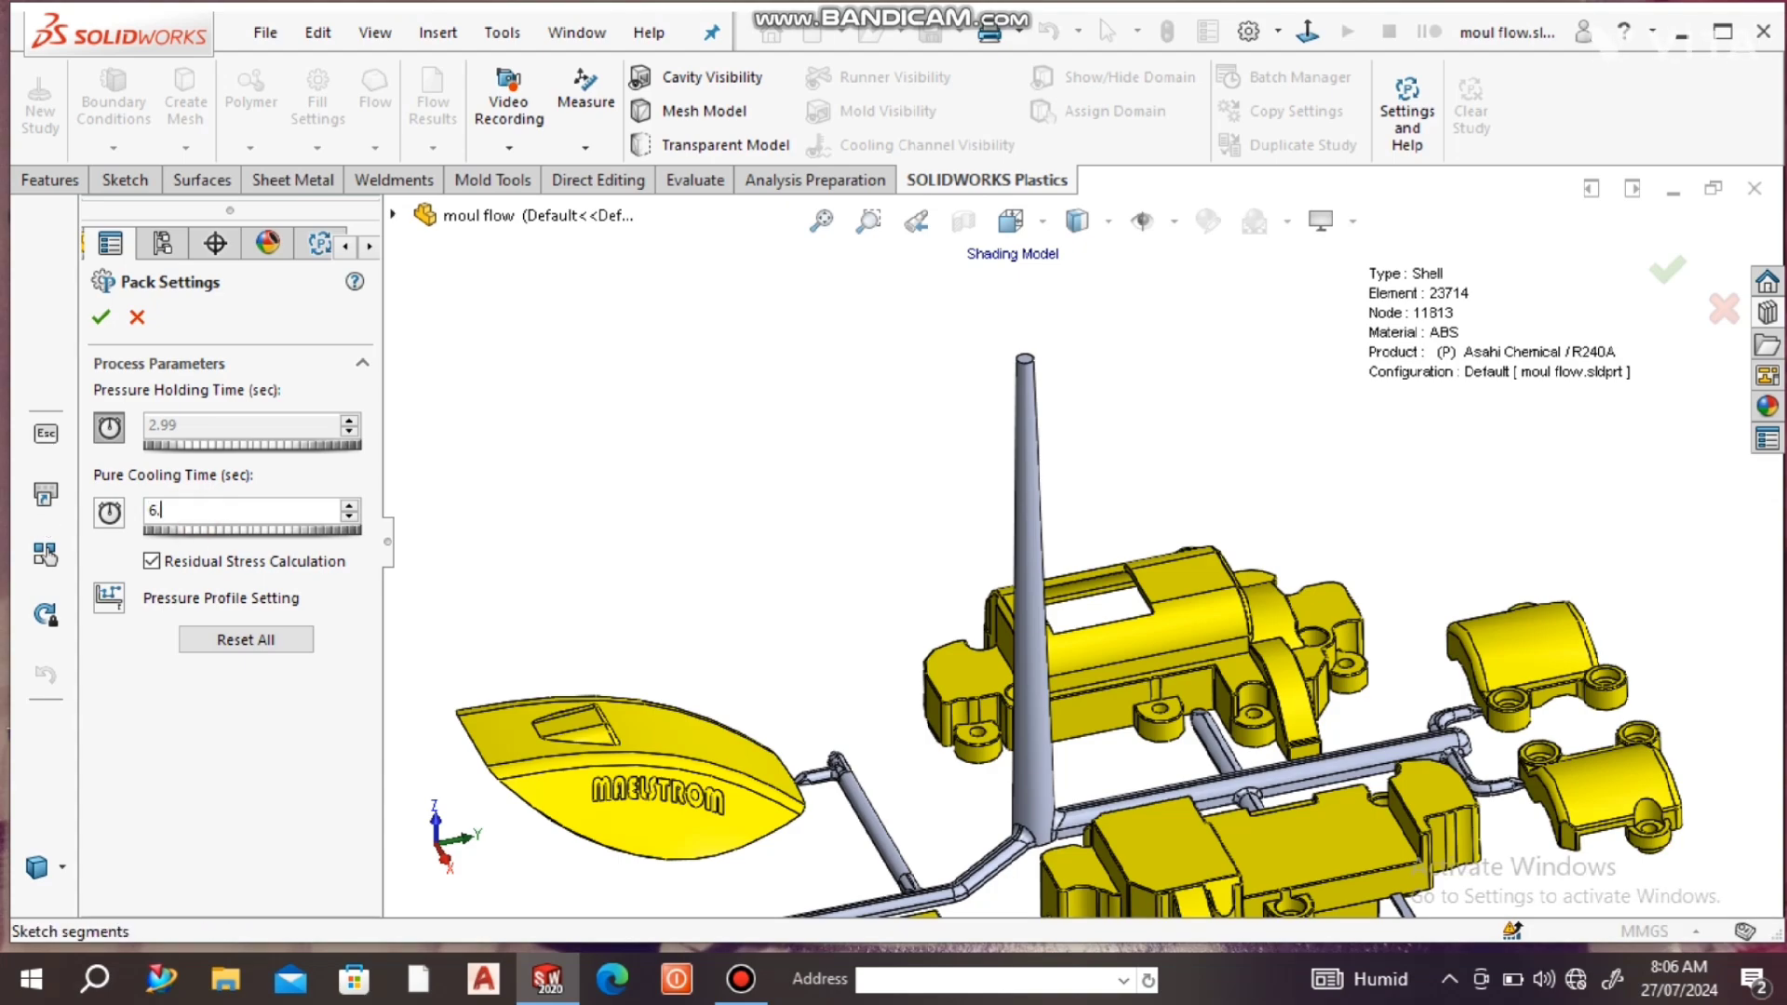
key("Return")
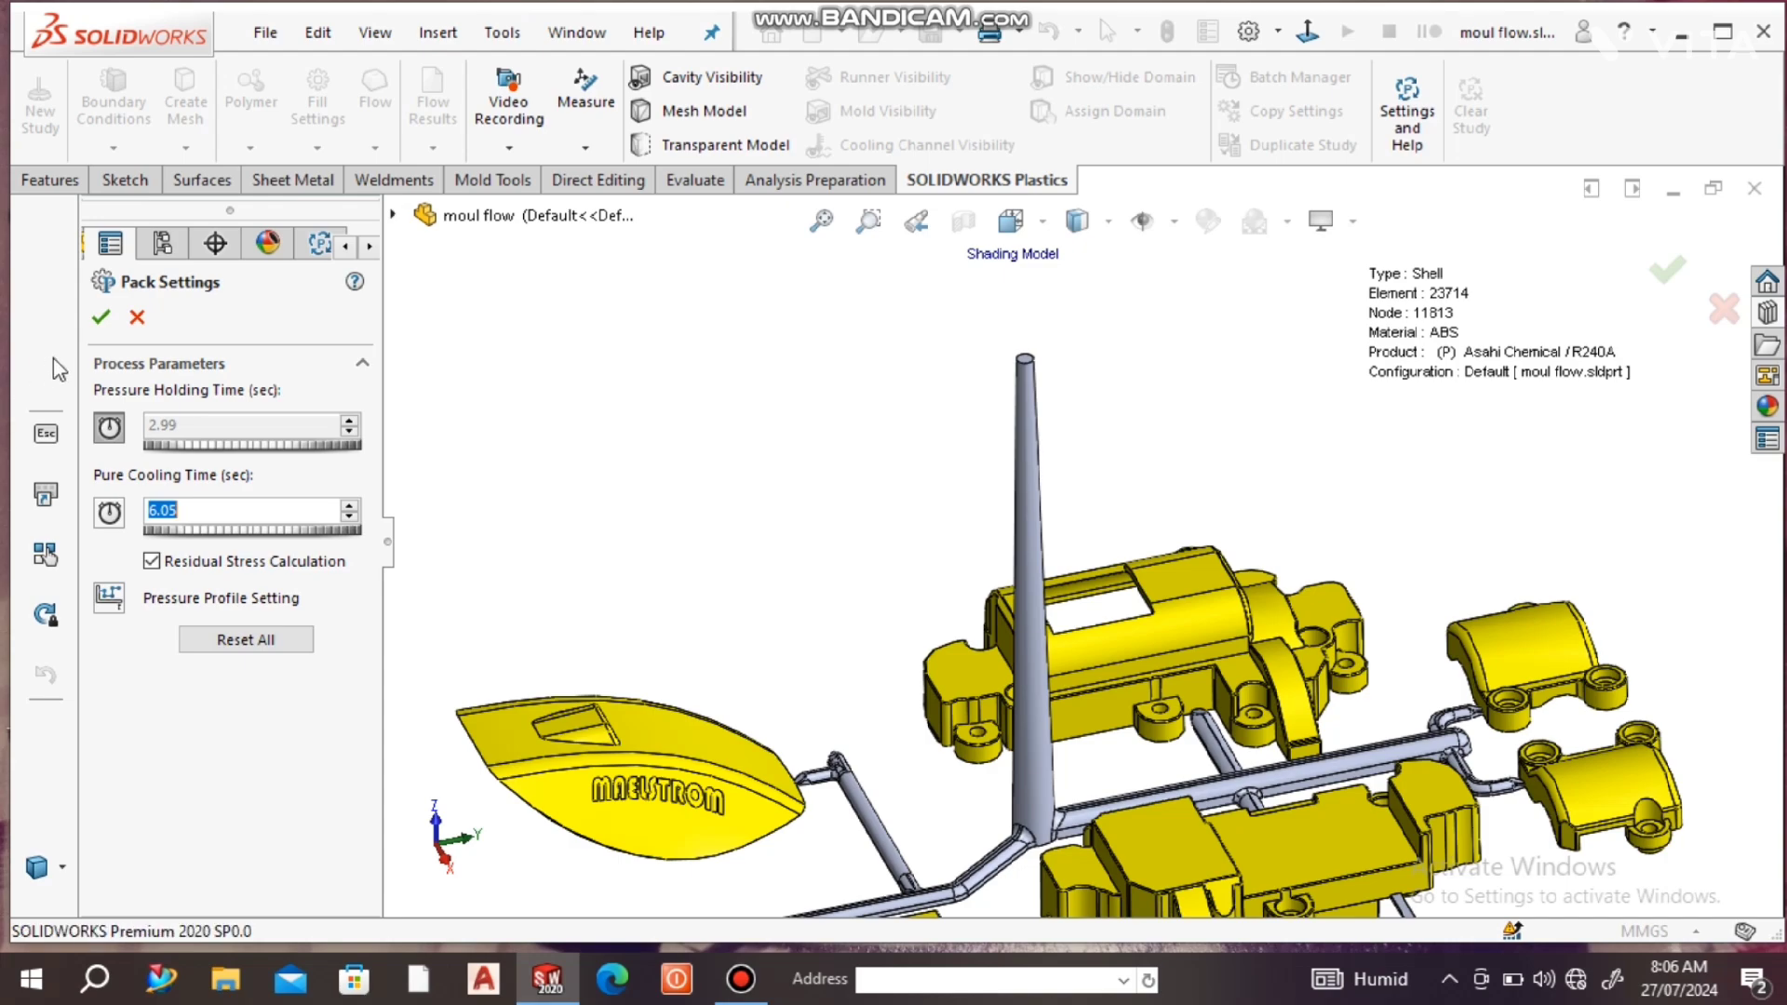
left_click(99, 317)
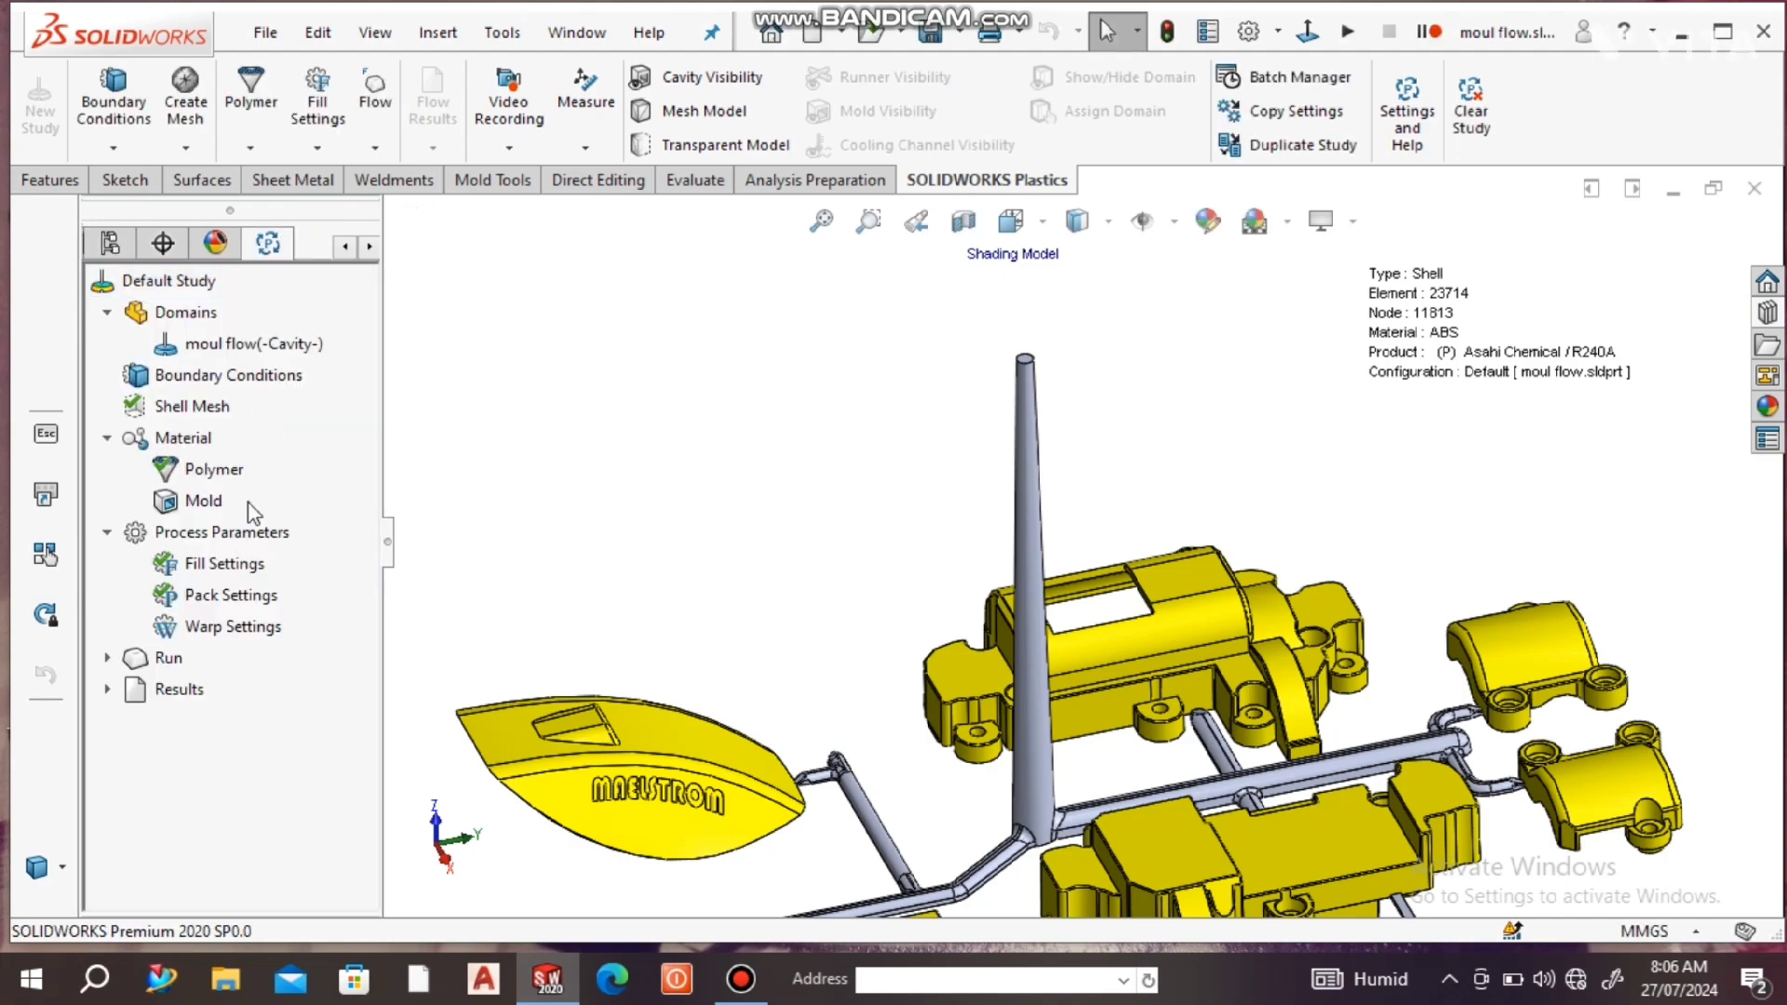
- Set the ambient temperature in the Warp Settings to 33 °C and accept the settings
left_click(228, 626)
right_click(228, 628)
left_click(236, 628)
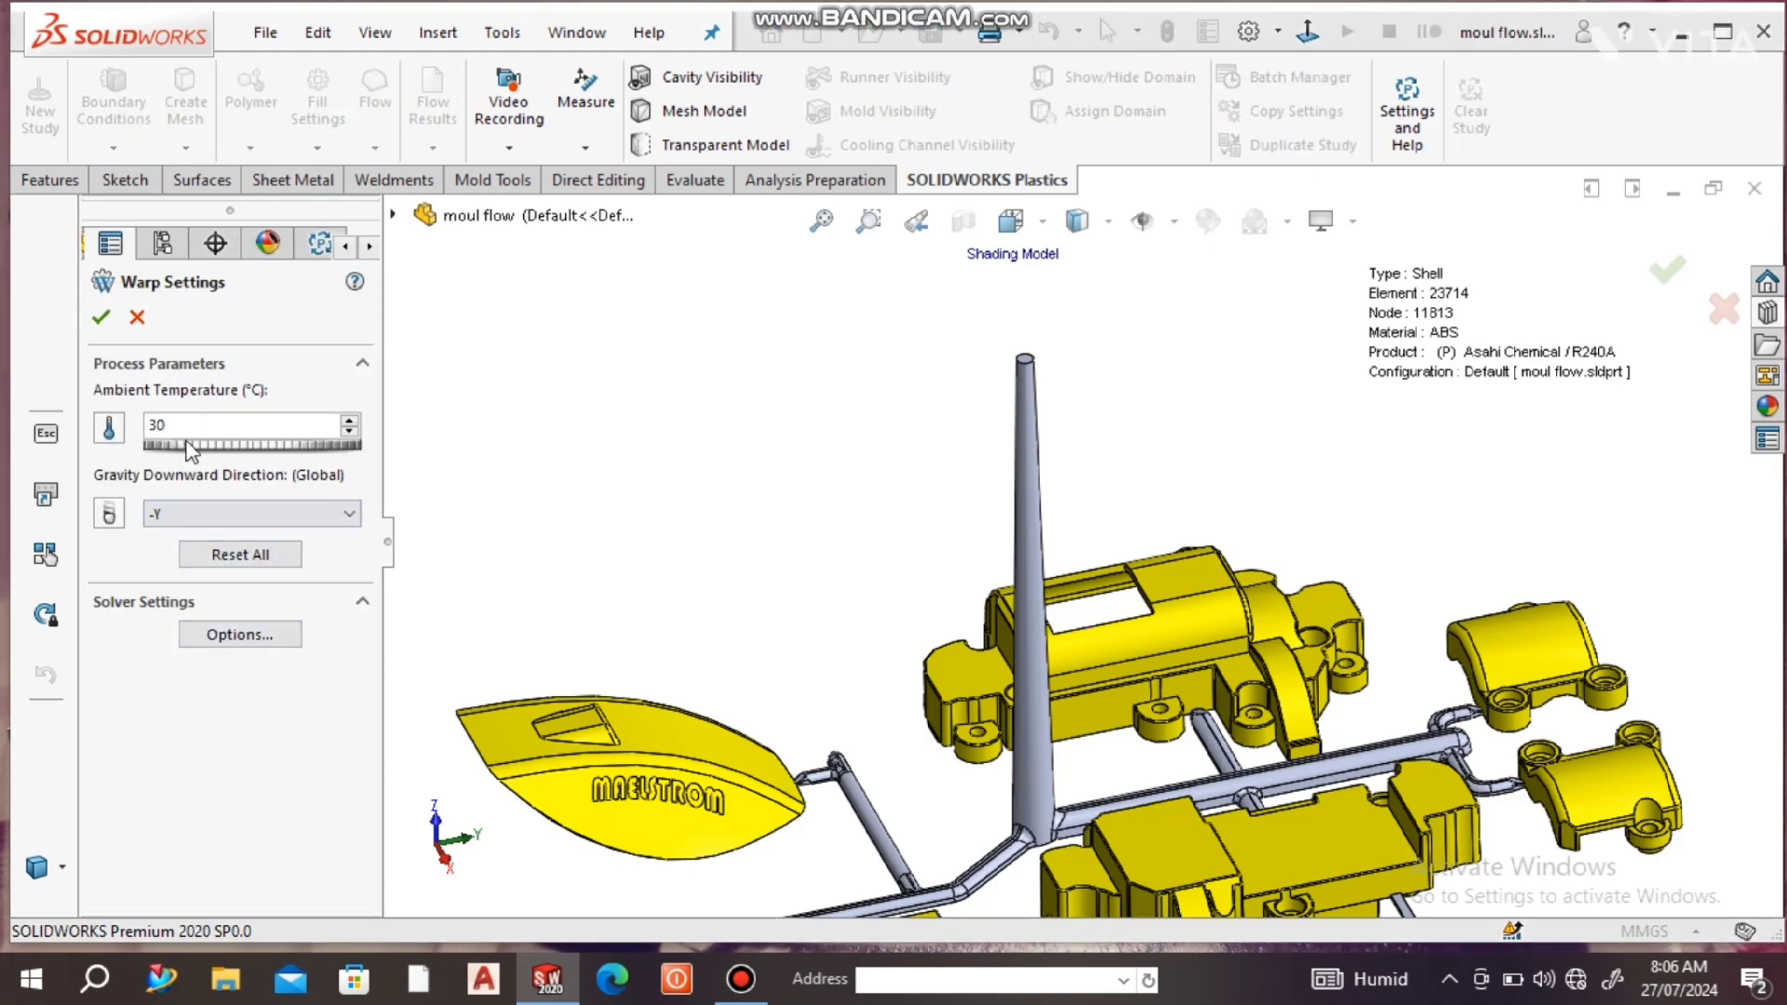
double_click(185, 429)
type("3")
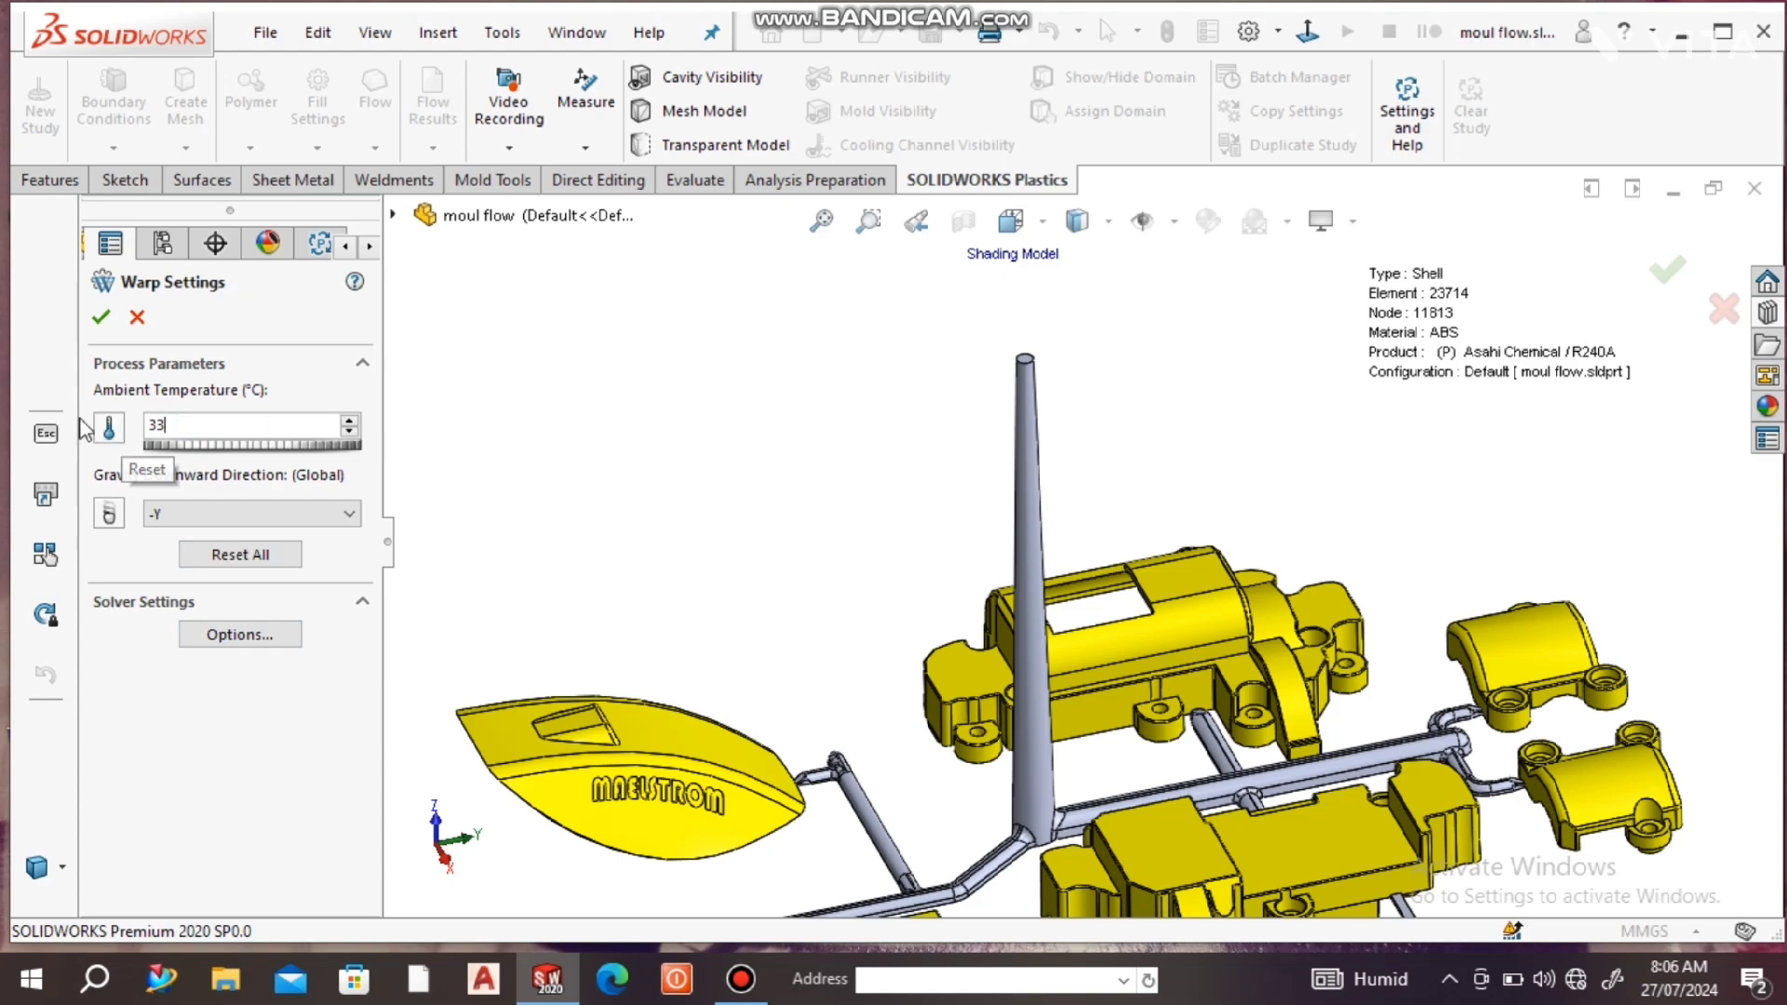
left_click(104, 317)
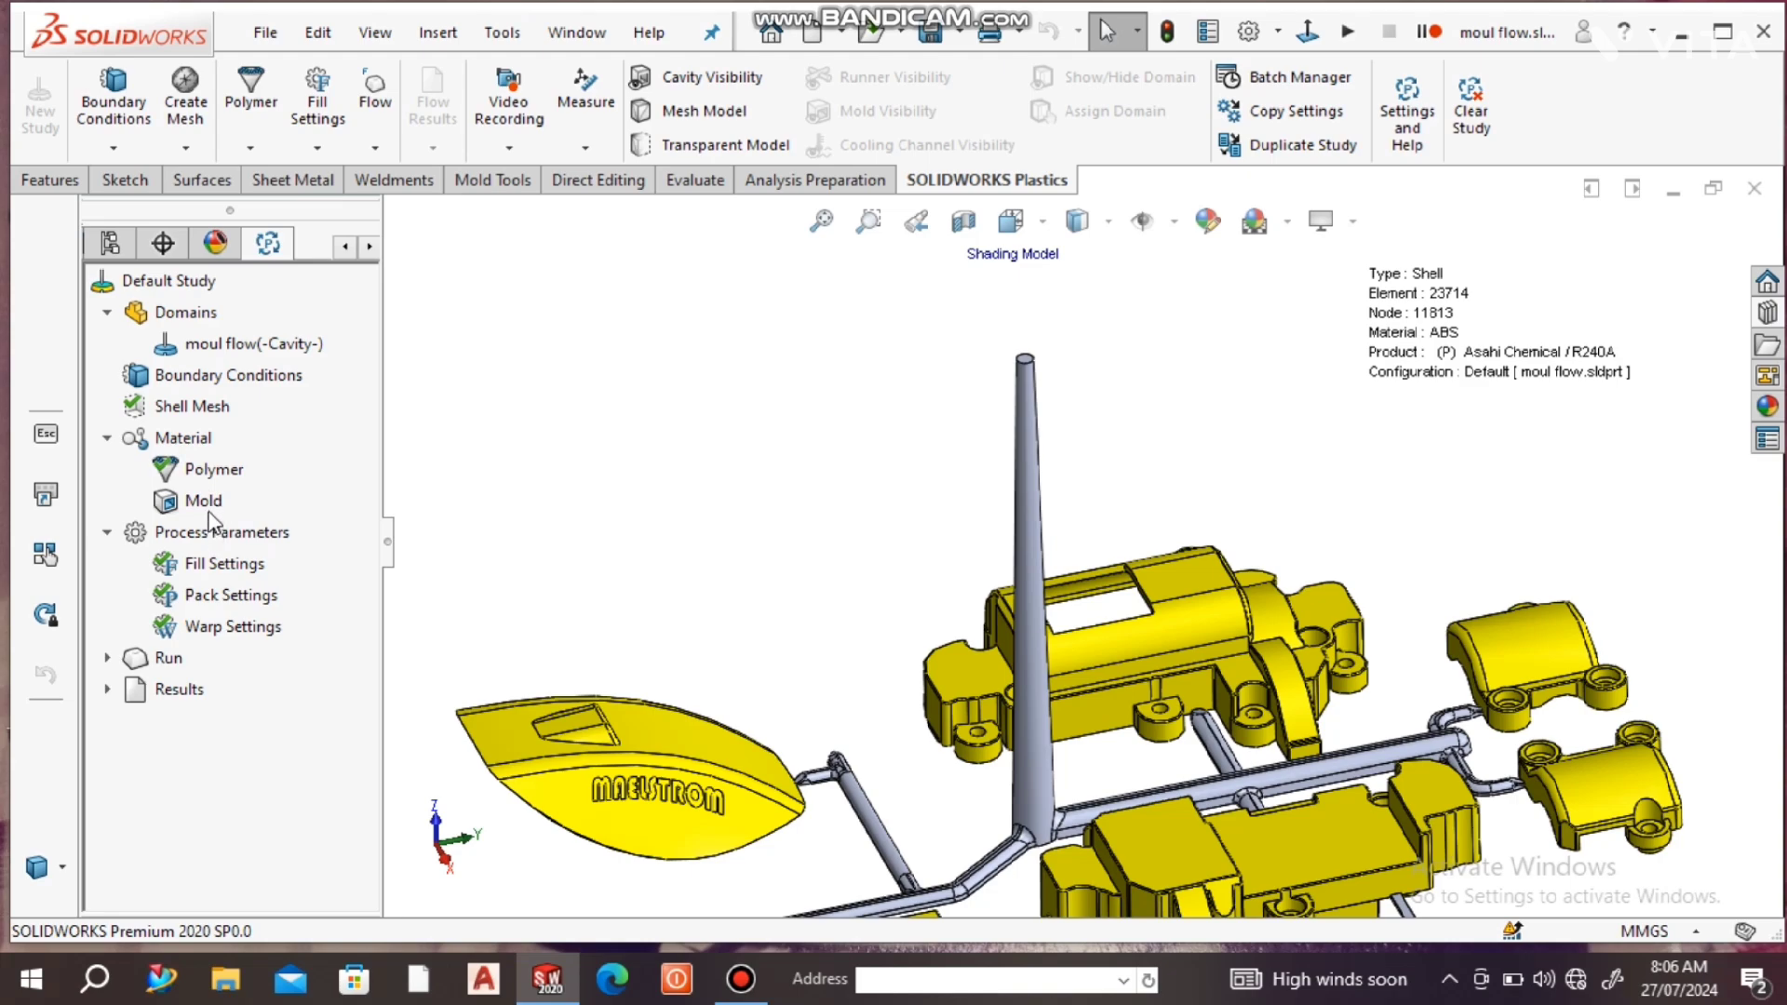
right_click(198, 389)
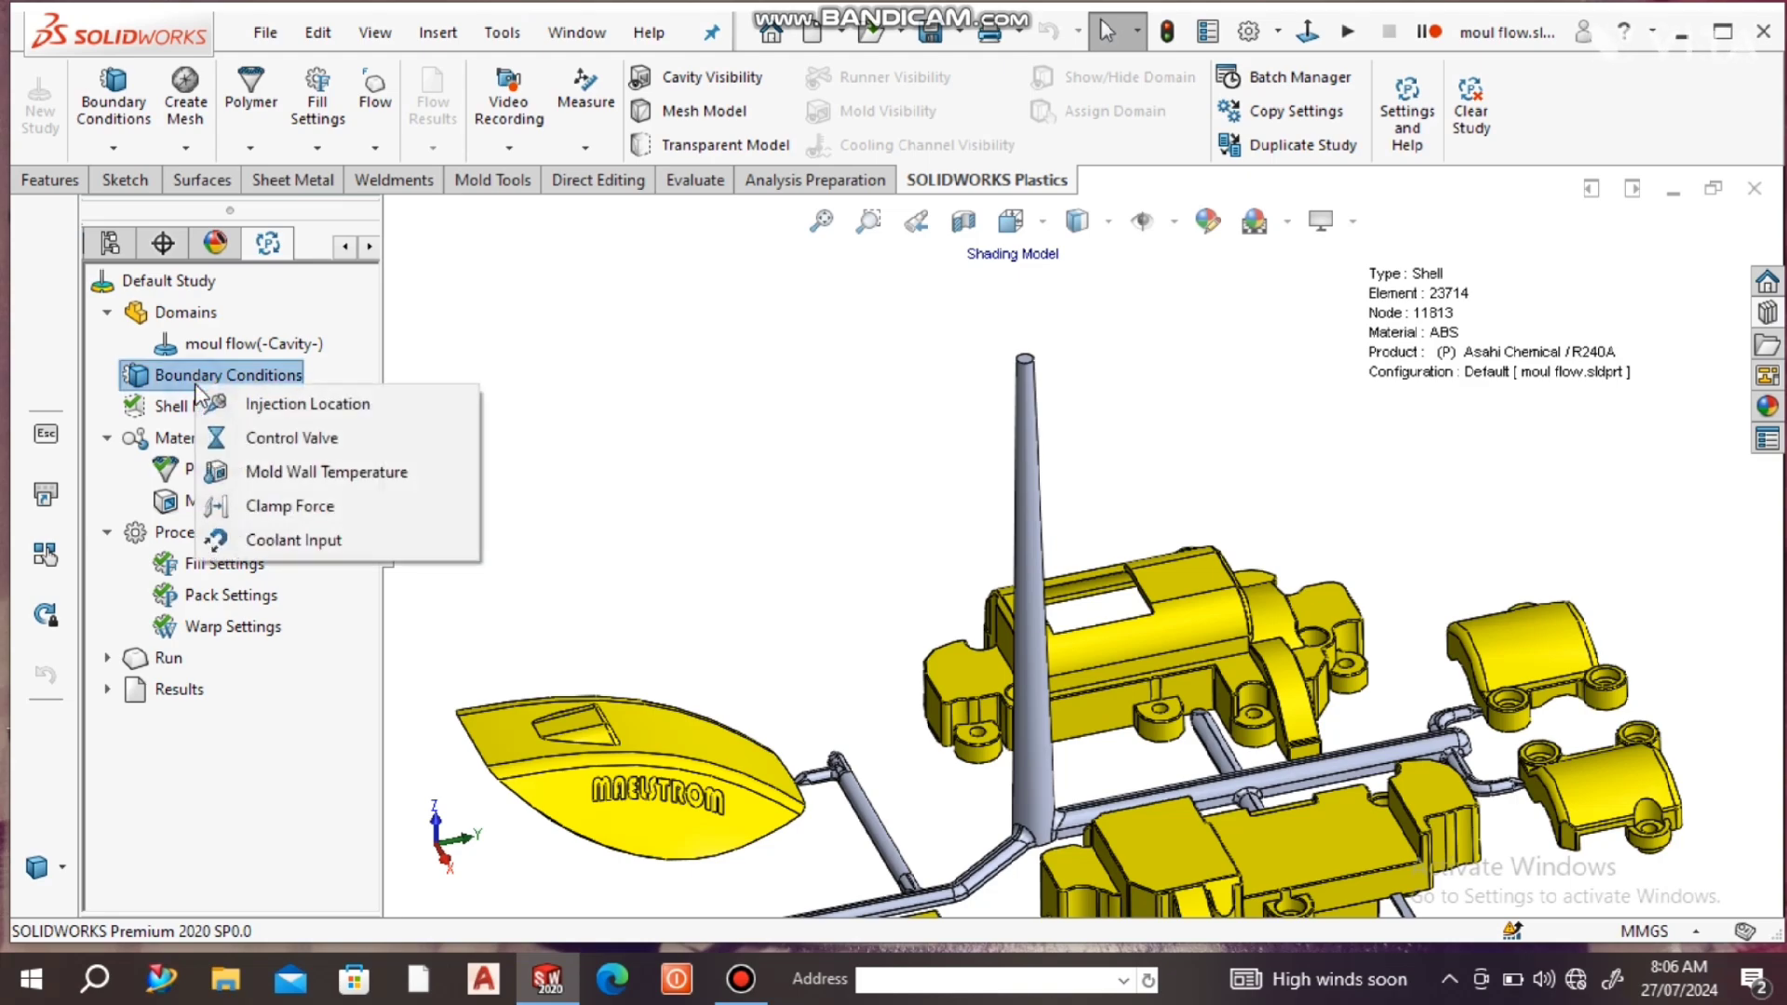
left_click(233, 404)
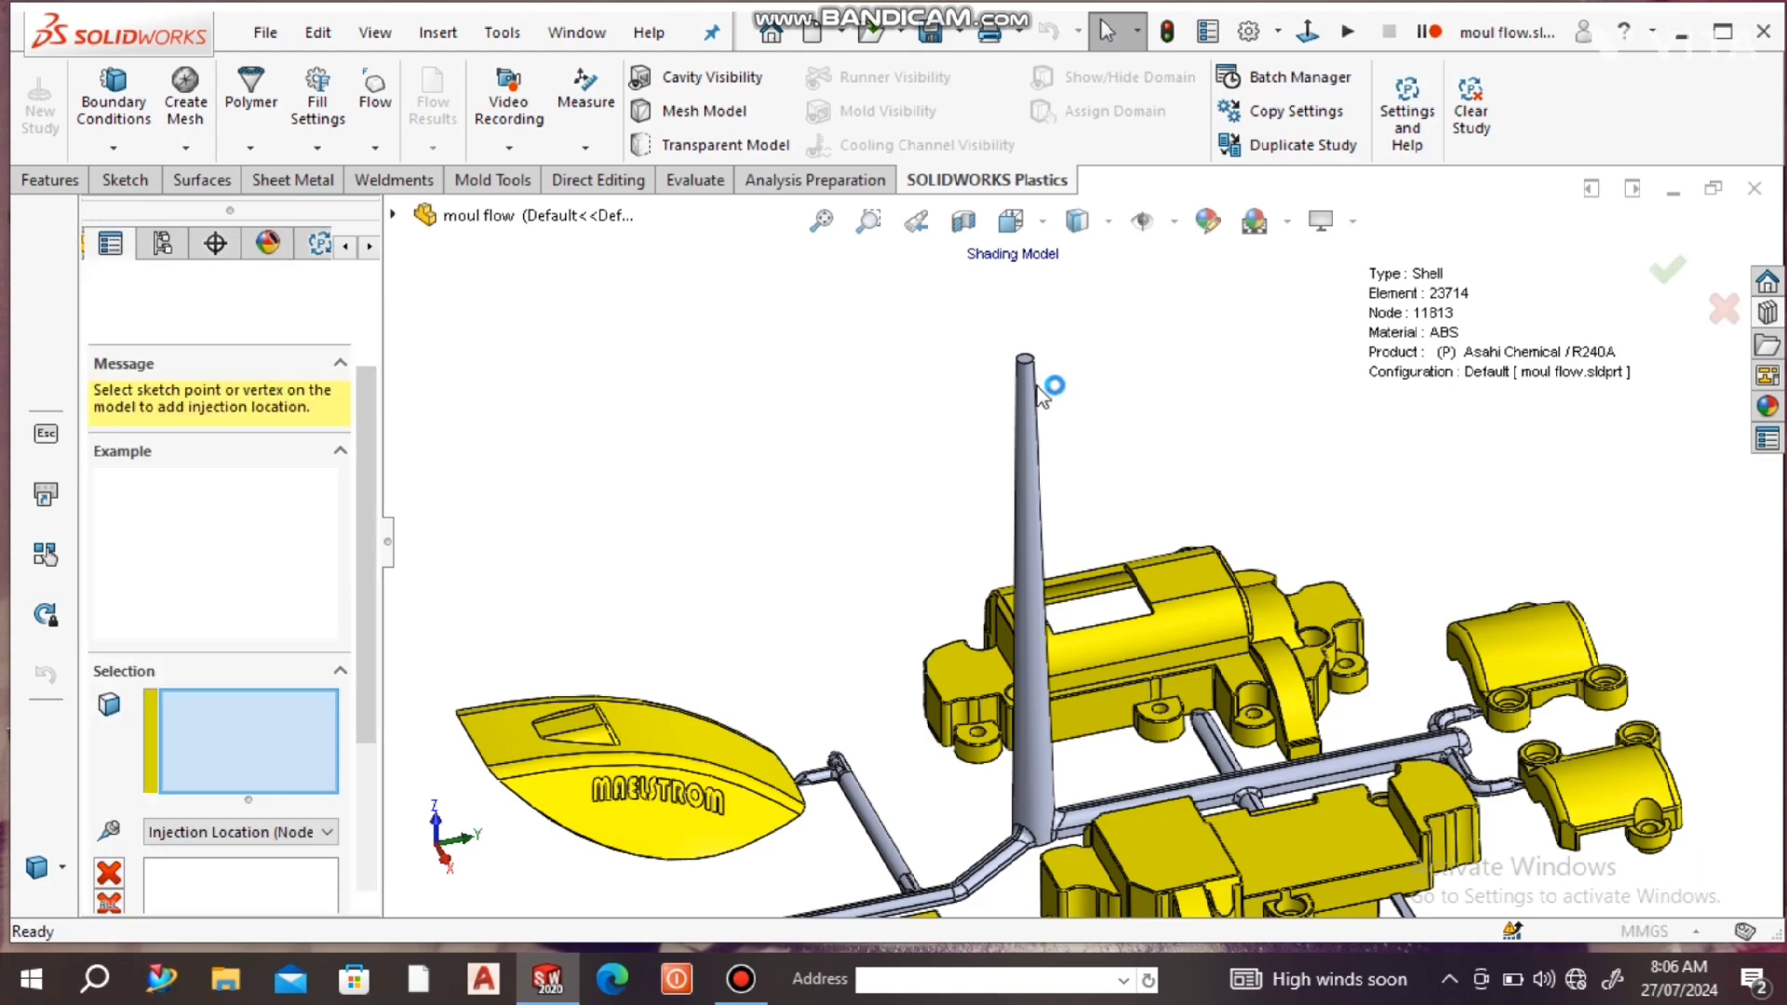
scroll(1024, 367, "down", 5)
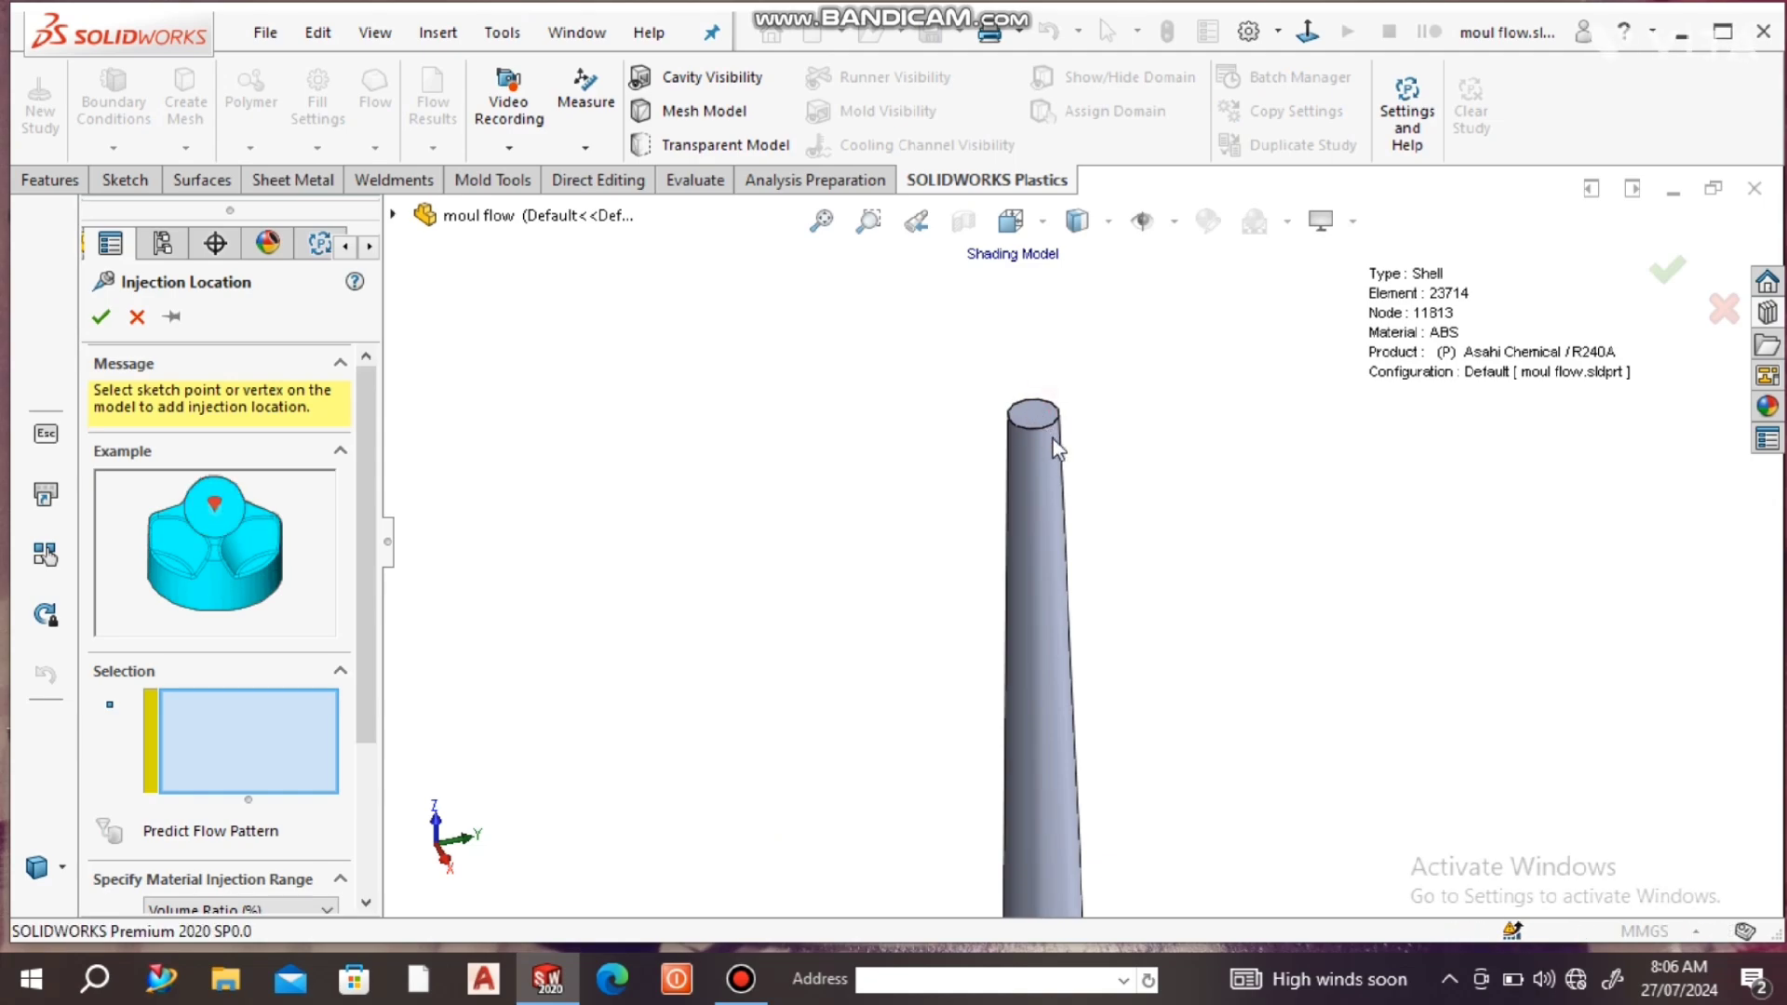
middle_click_drag(1041, 426, 1063, 479)
scroll(1061, 435, "down", 4)
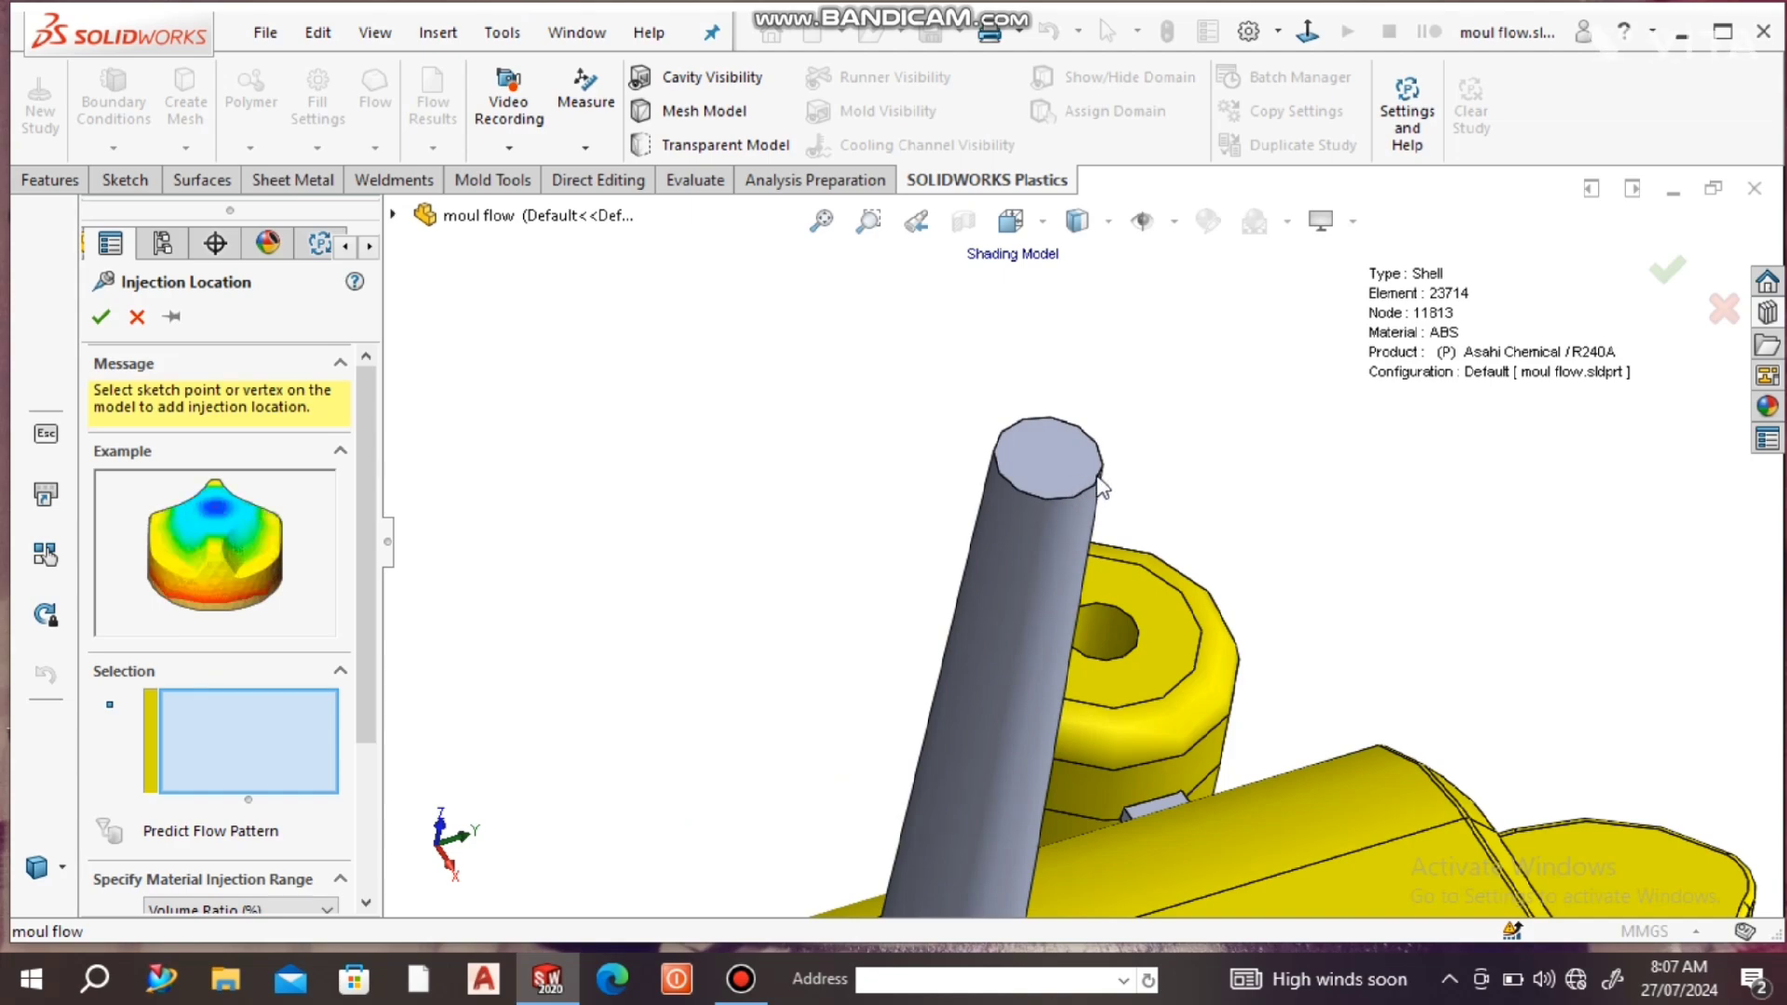
scroll(1070, 493, "up", 2)
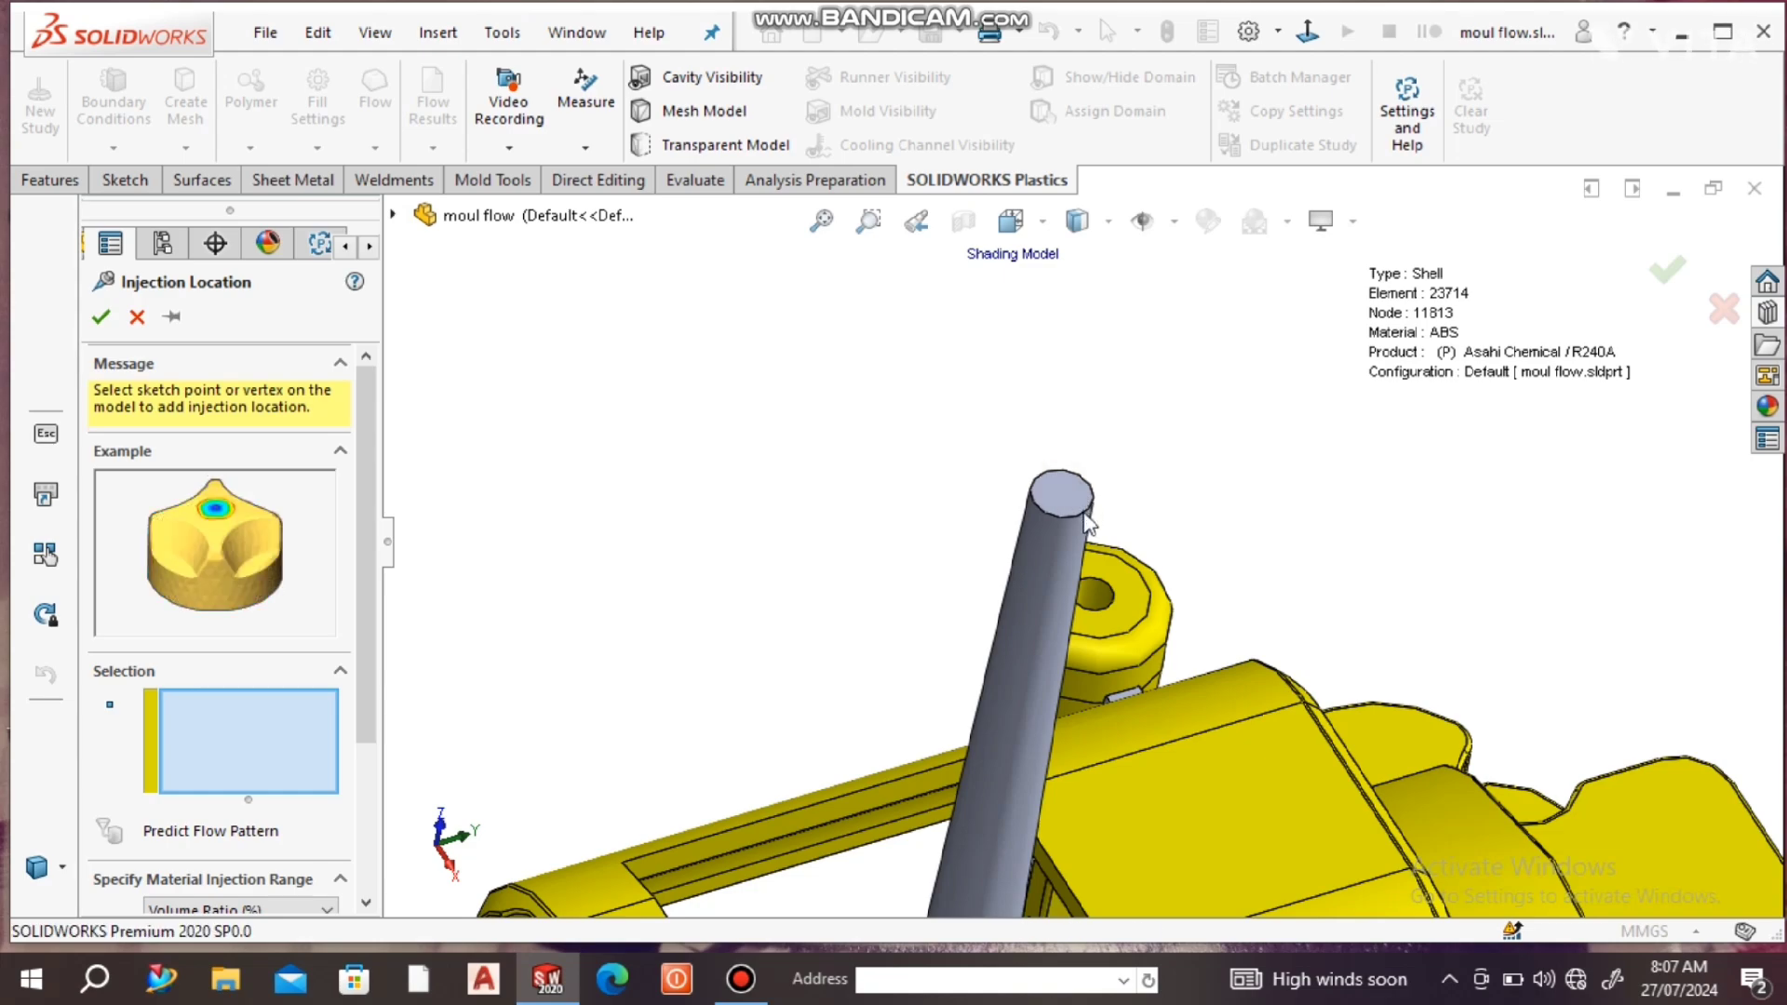
scroll(1084, 538, "up", 5)
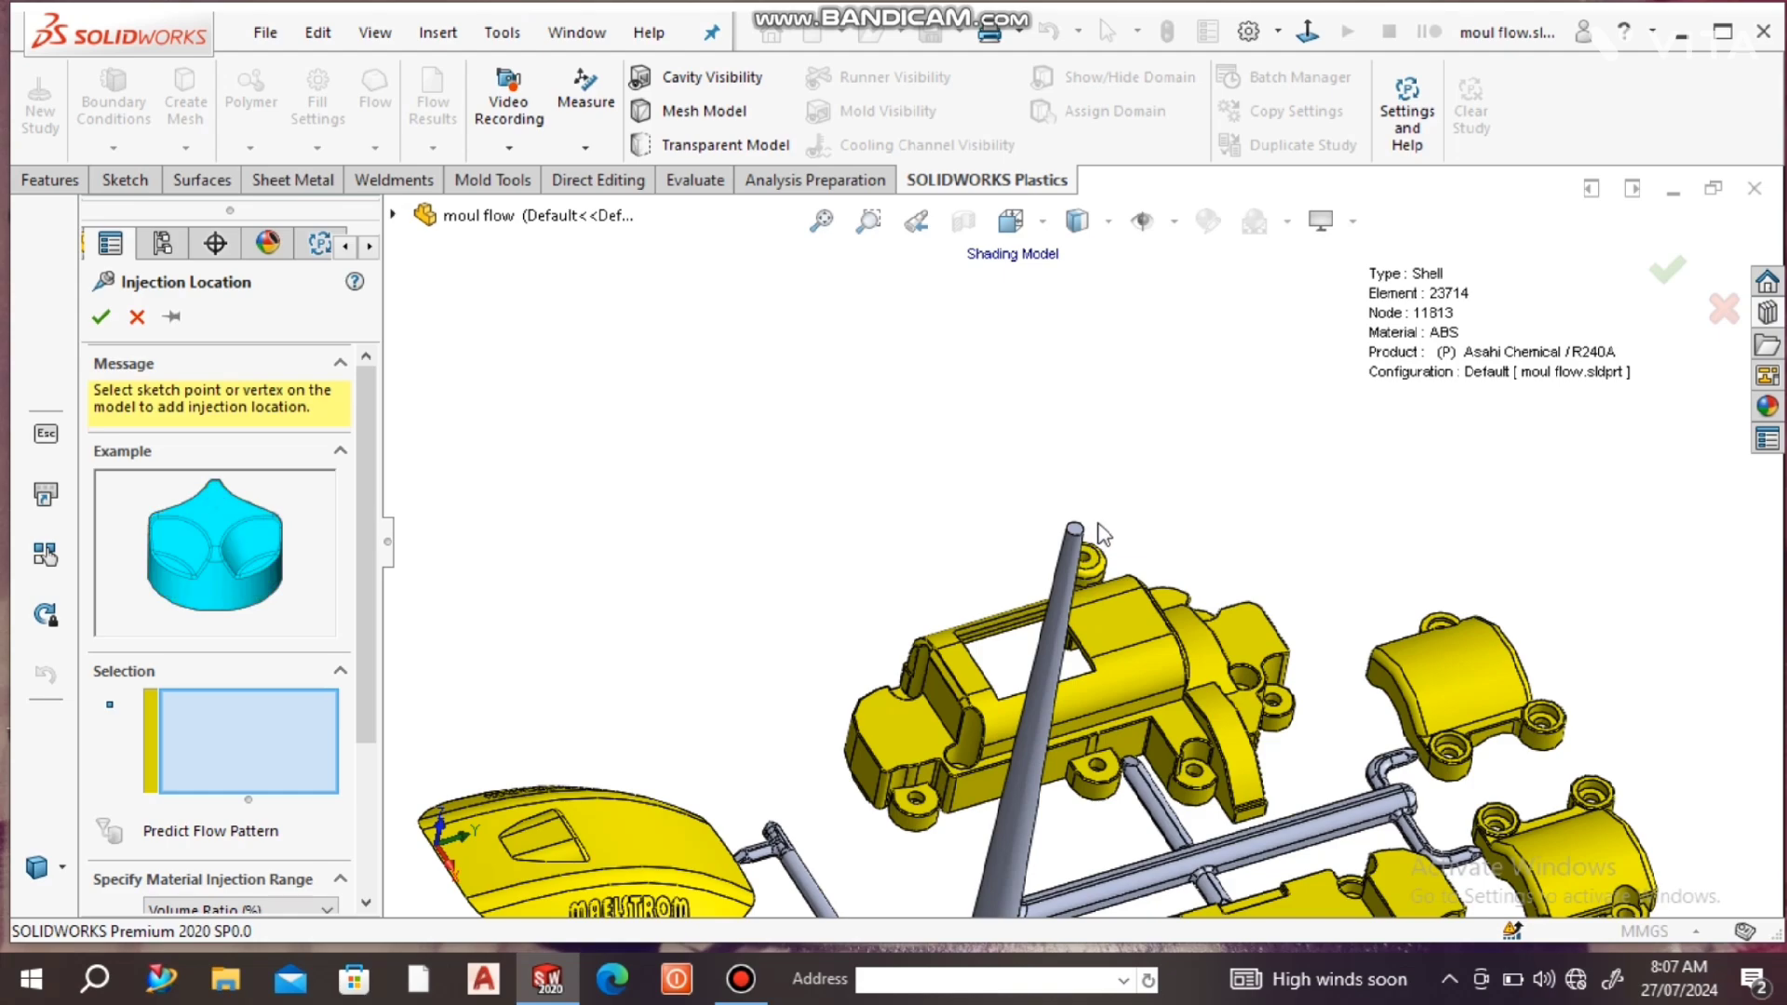
scroll(1101, 532, "up", 5)
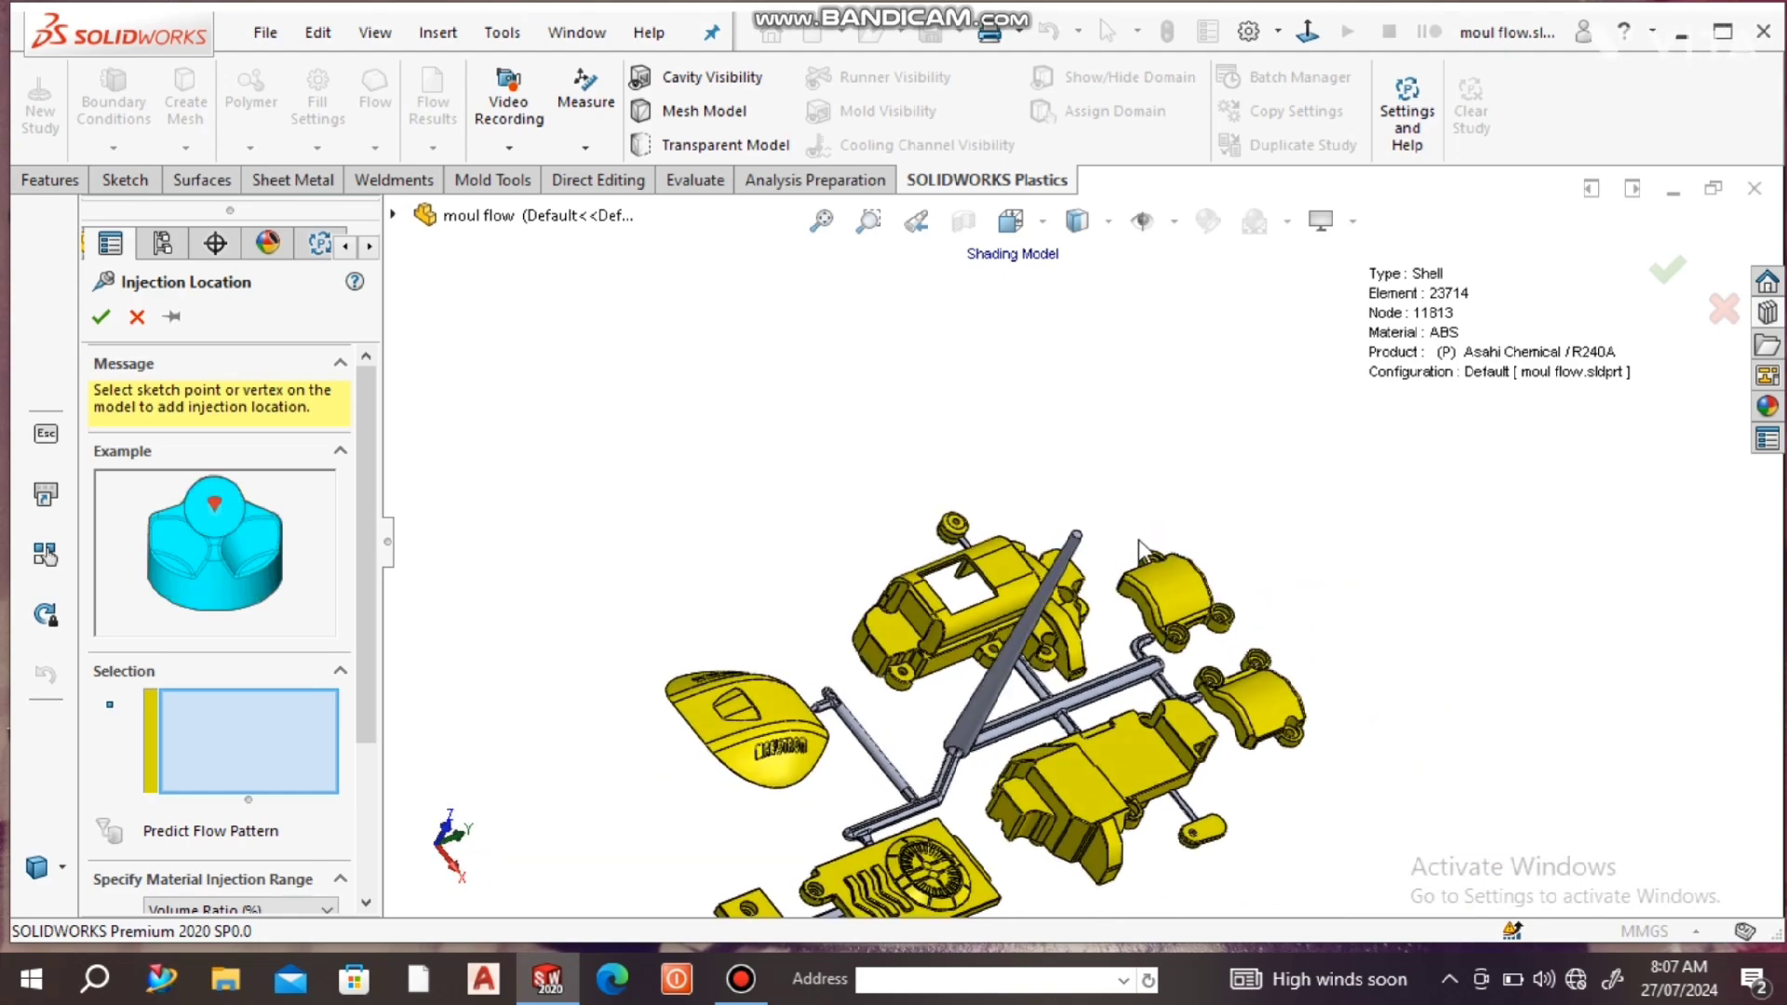
middle_click_drag(1188, 538, 910, 559)
scroll(910, 559, "down", 3)
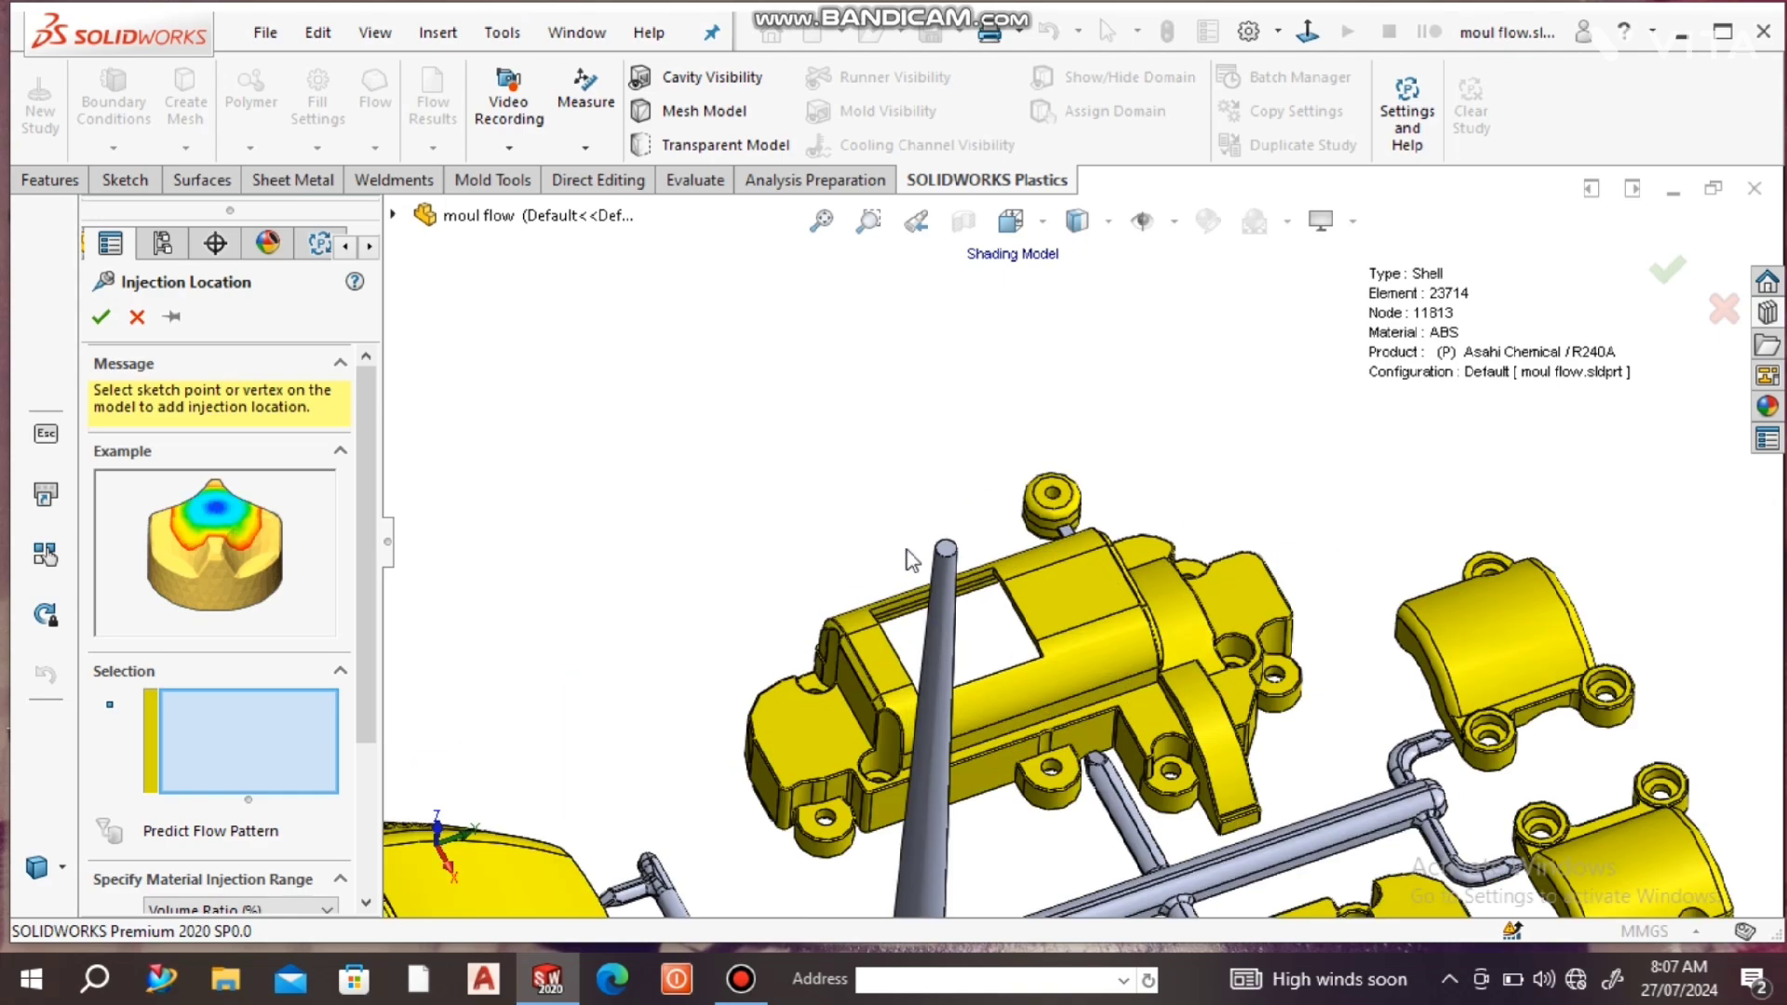
scroll(910, 560, "down", 3)
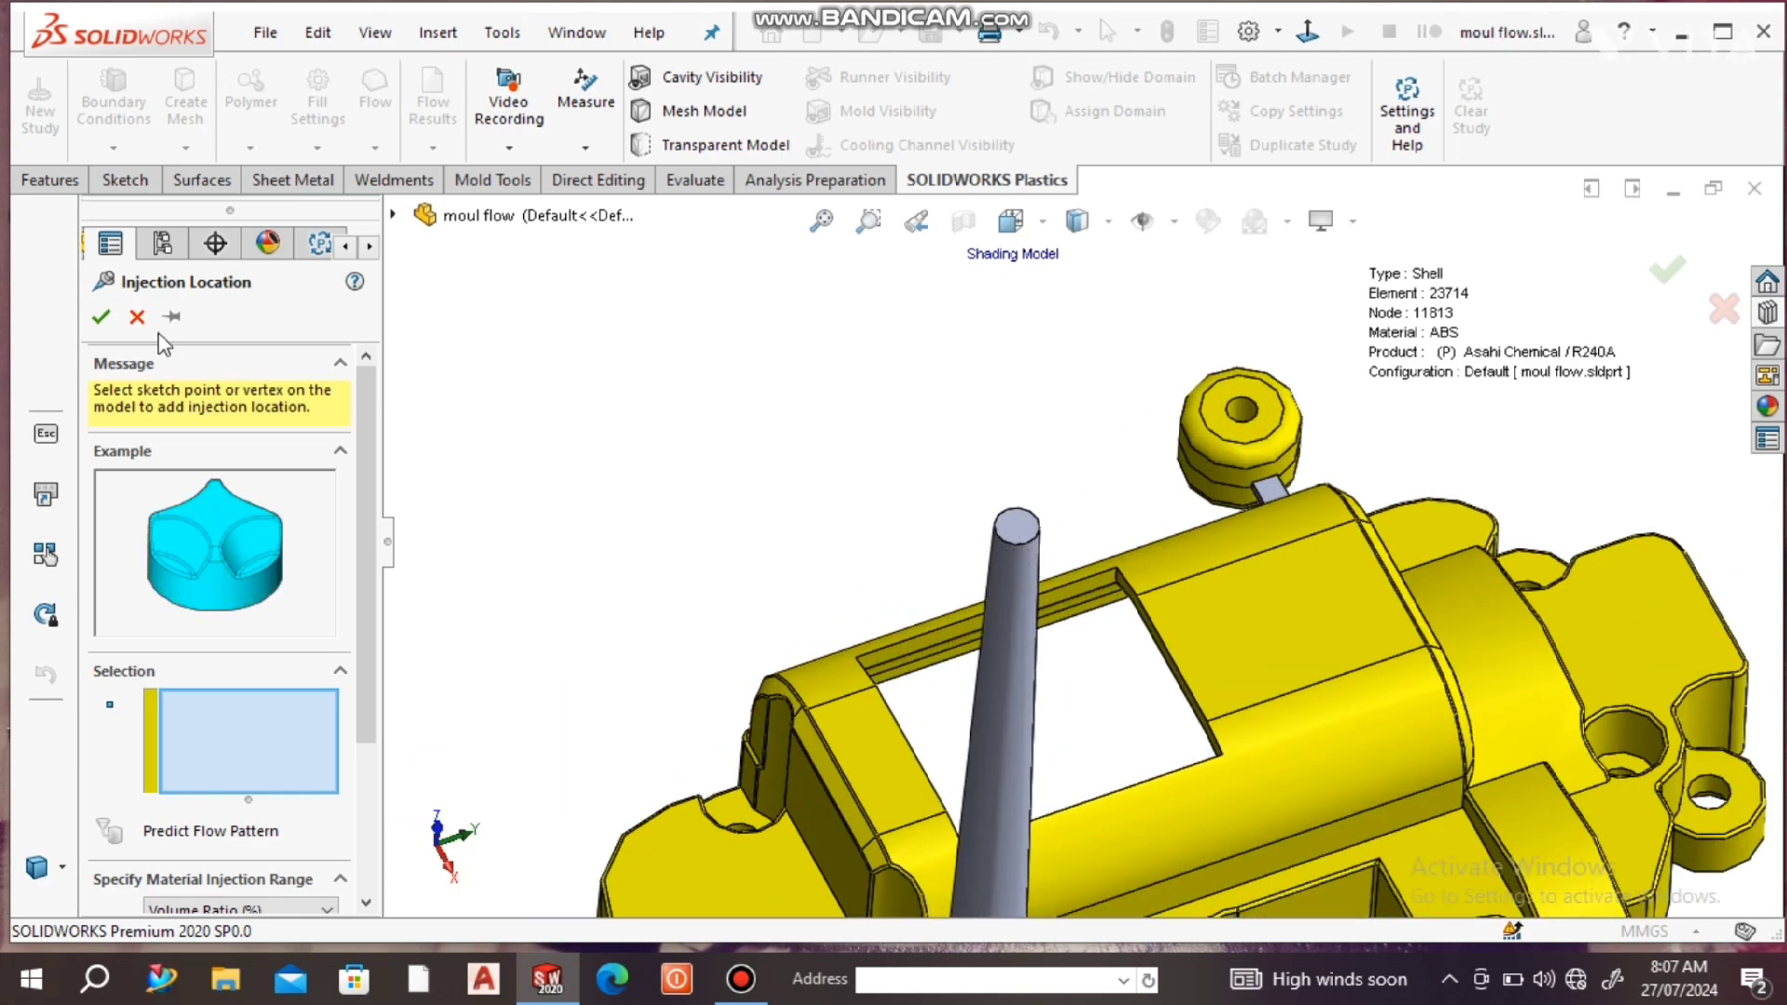
left_click(139, 318)
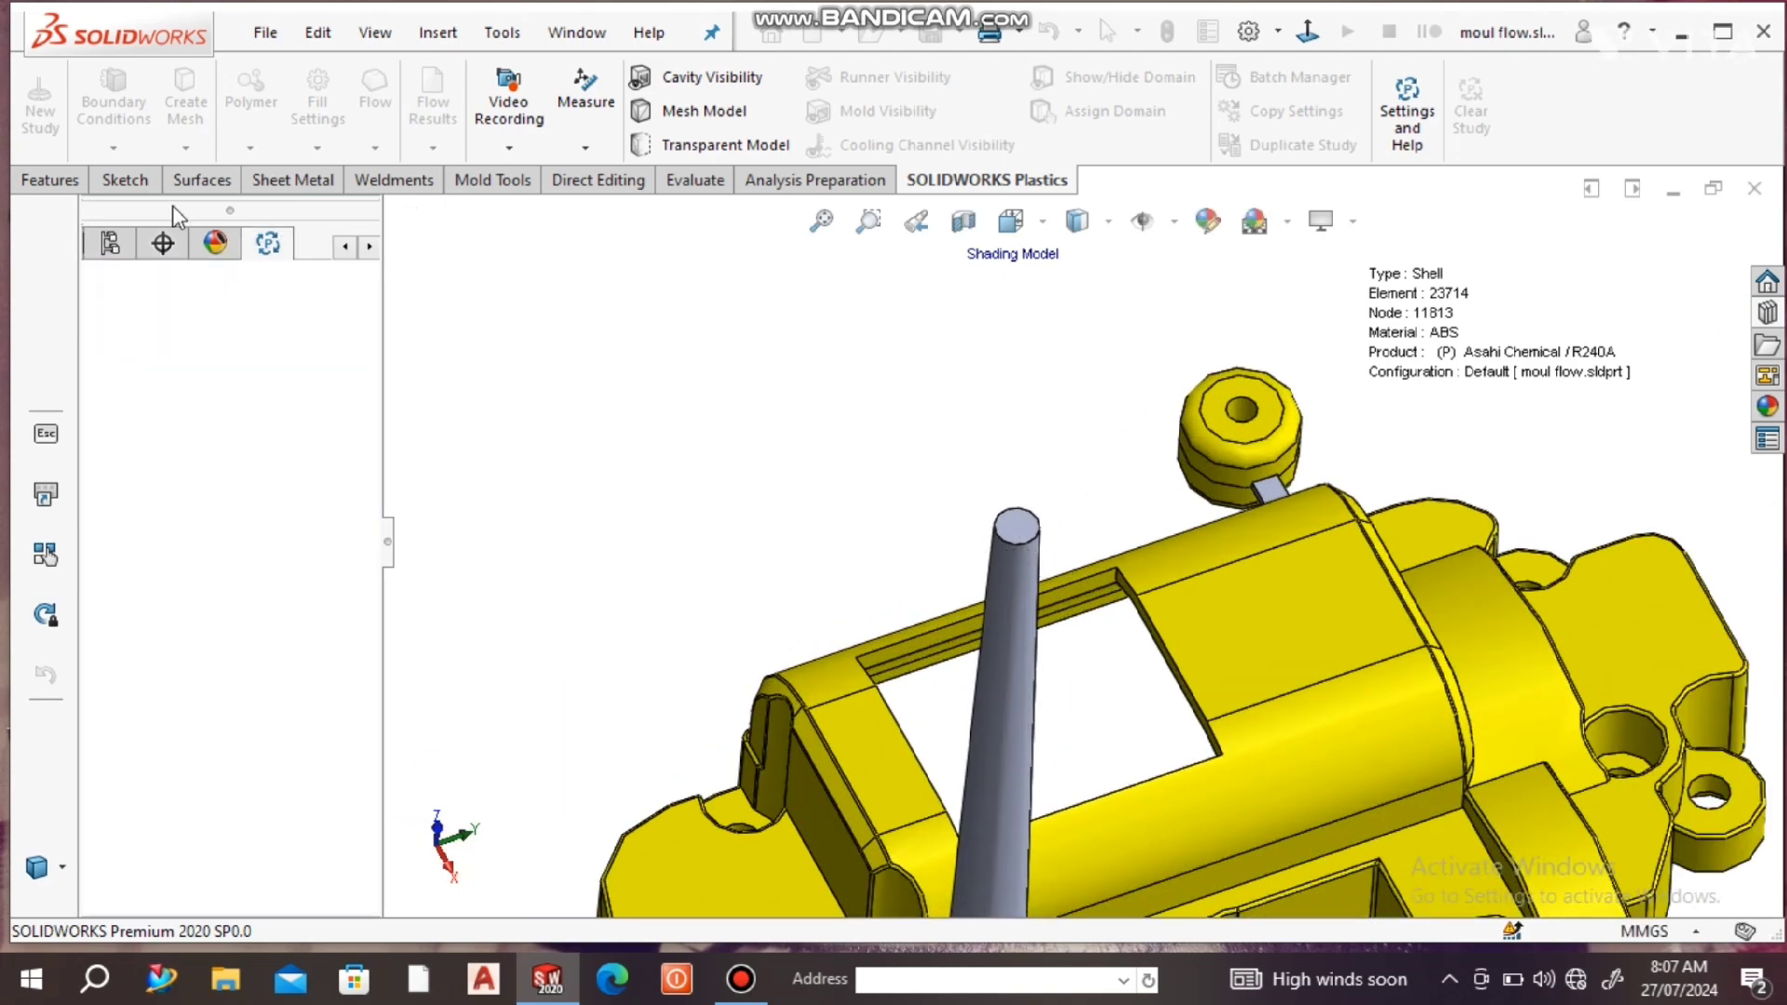
- Sketch on the end face of the tall sprue, convert the face's circular edge into sketch entities, and exit the sketch
left_click(131, 182)
left_click(56, 93)
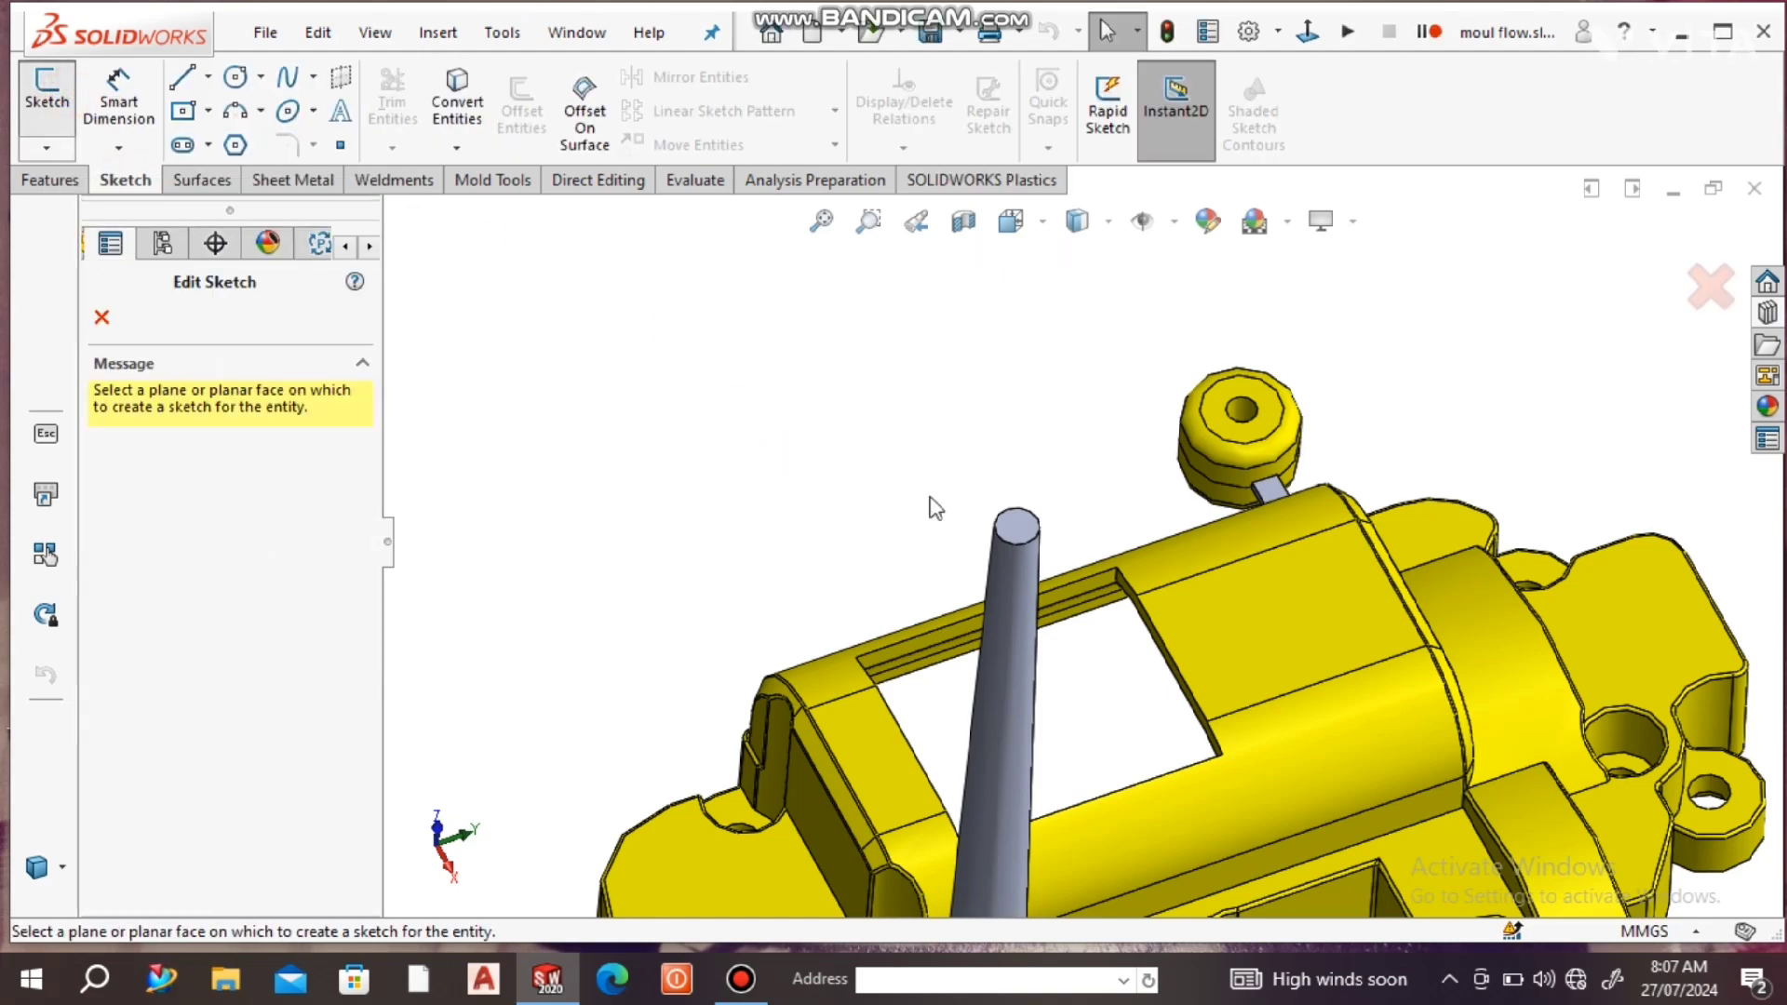
left_click(1019, 528)
left_click(453, 119)
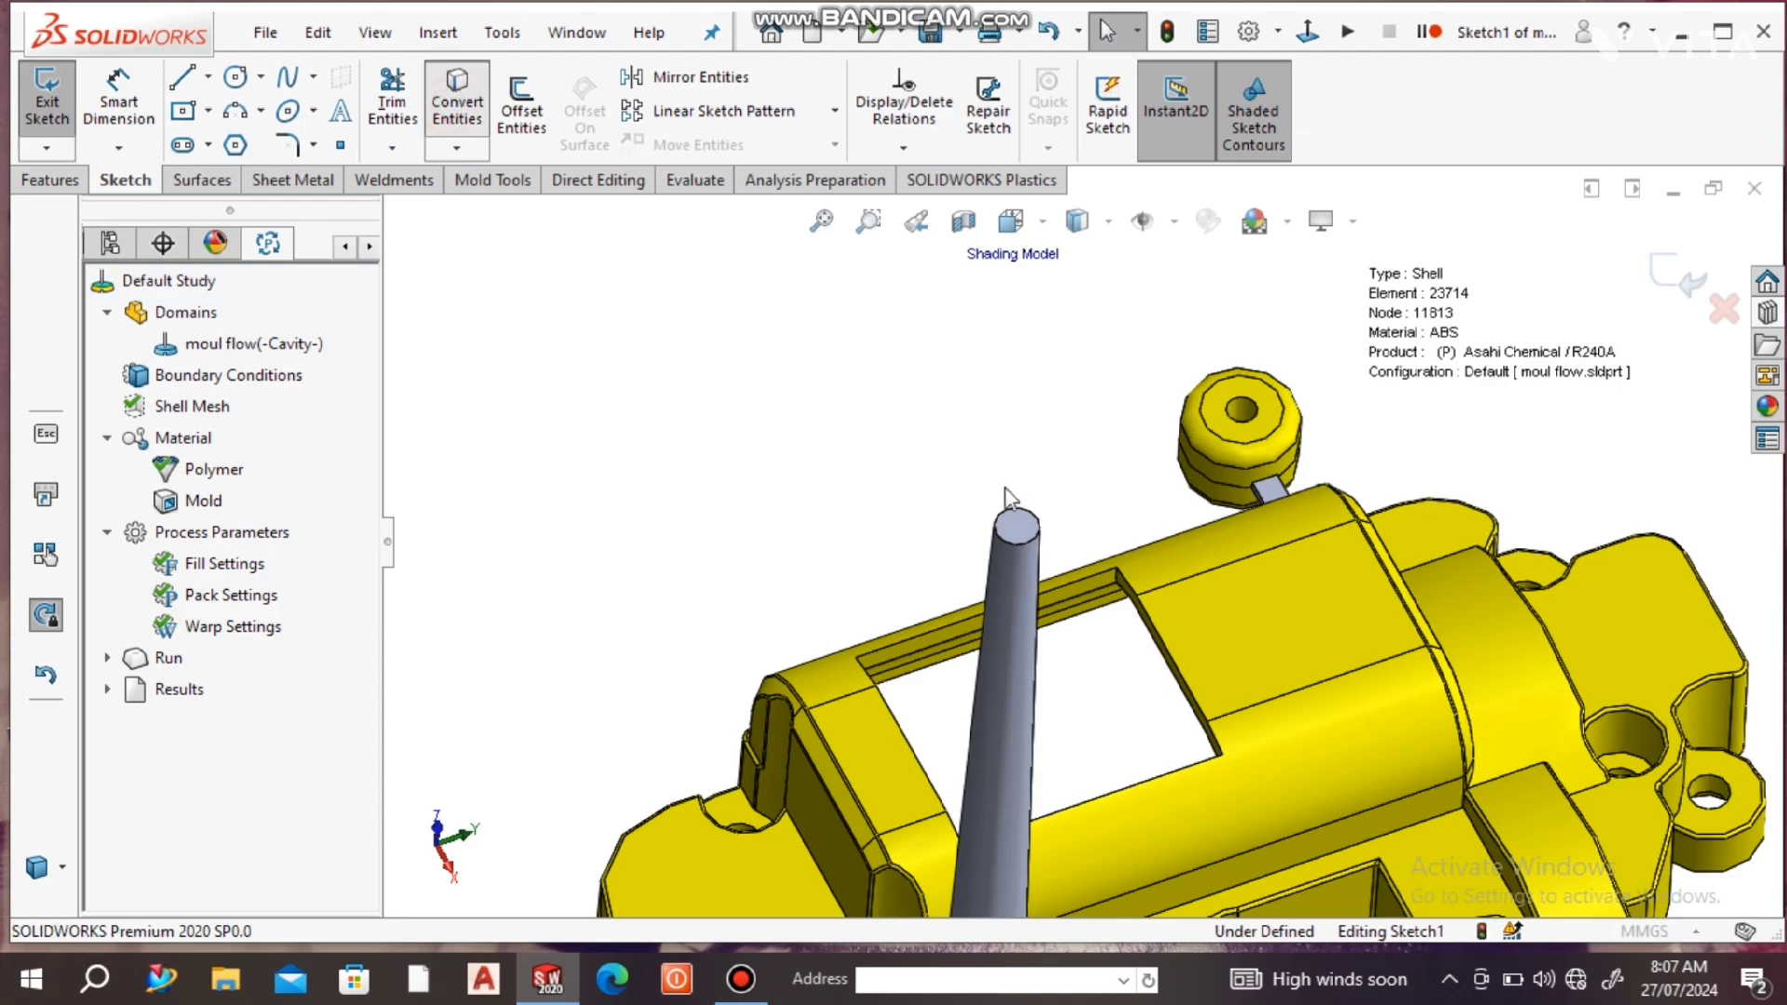
left_click(1013, 529)
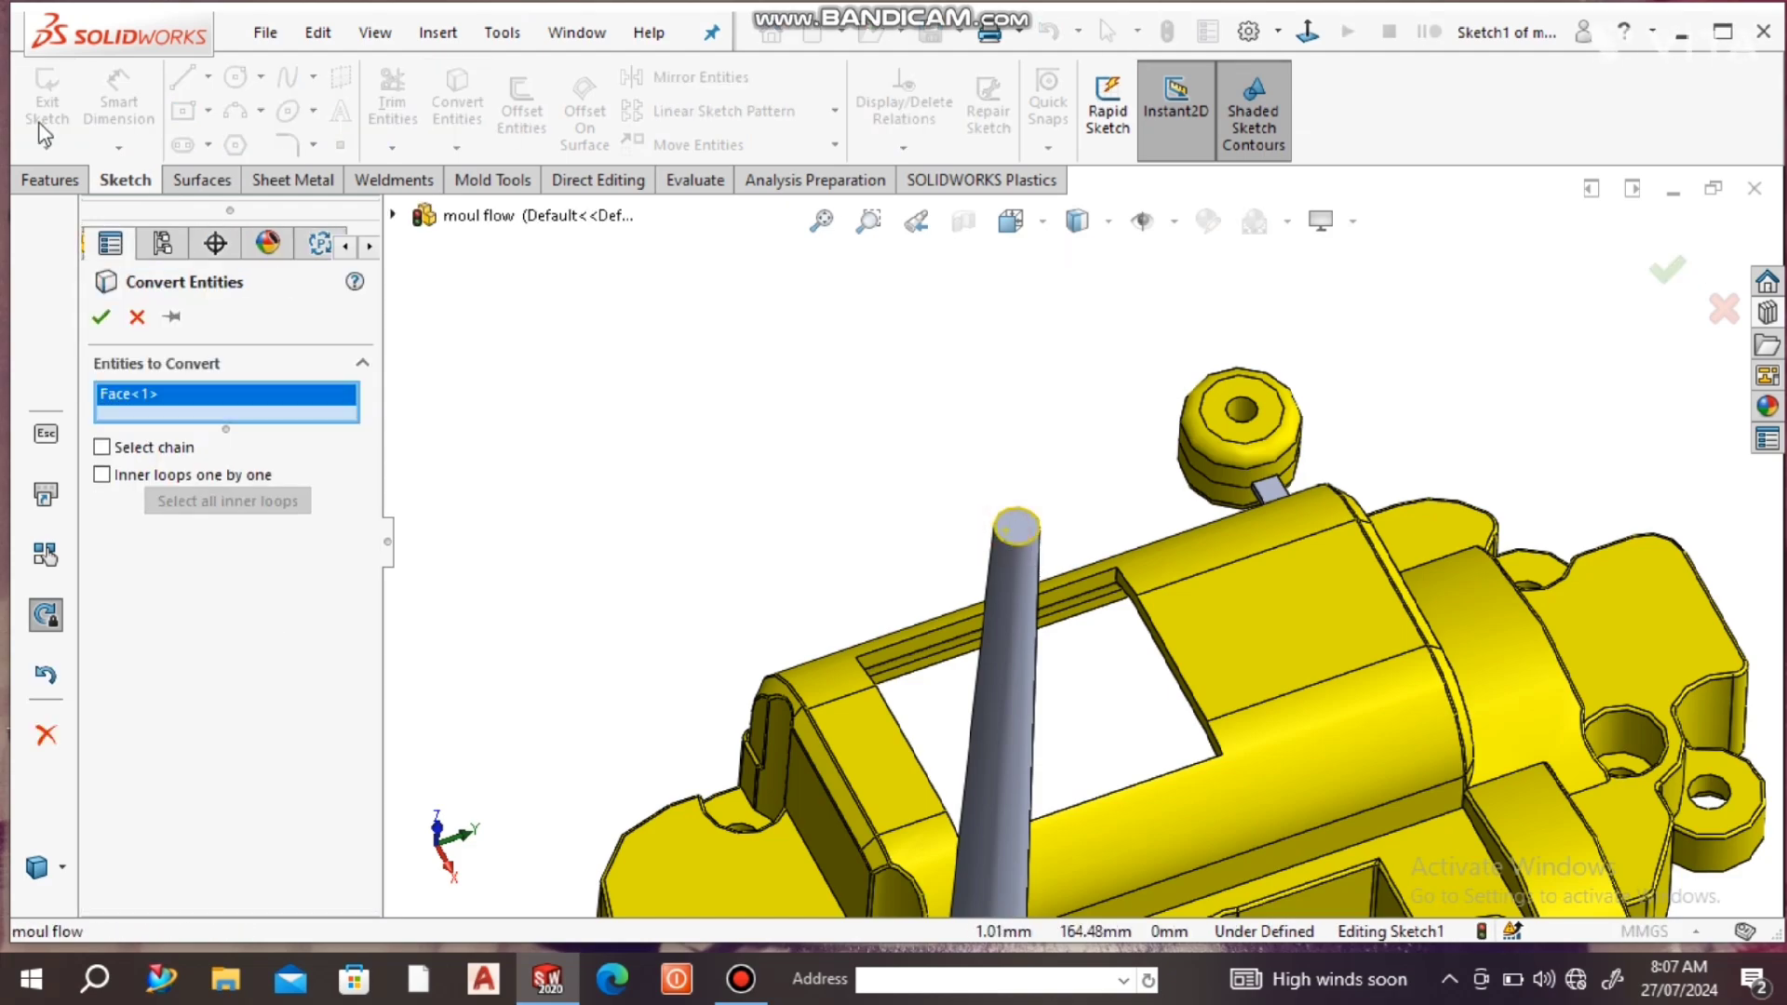
left_click(100, 317)
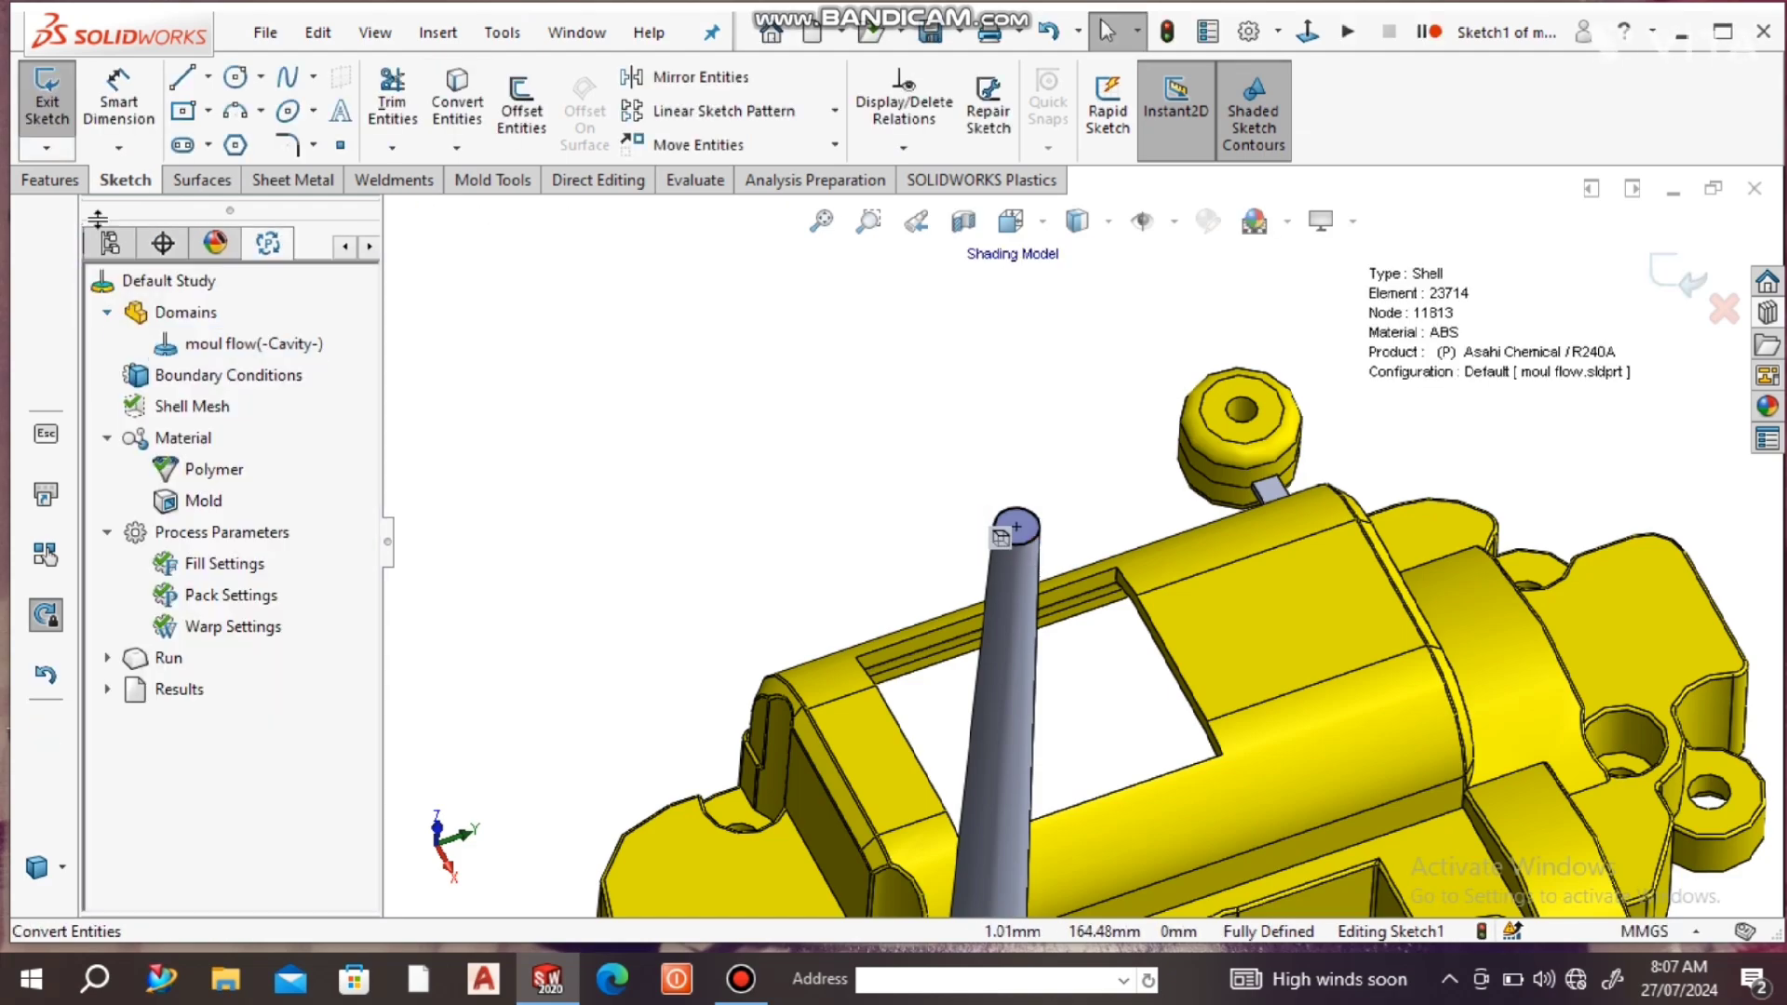
left_click(47, 104)
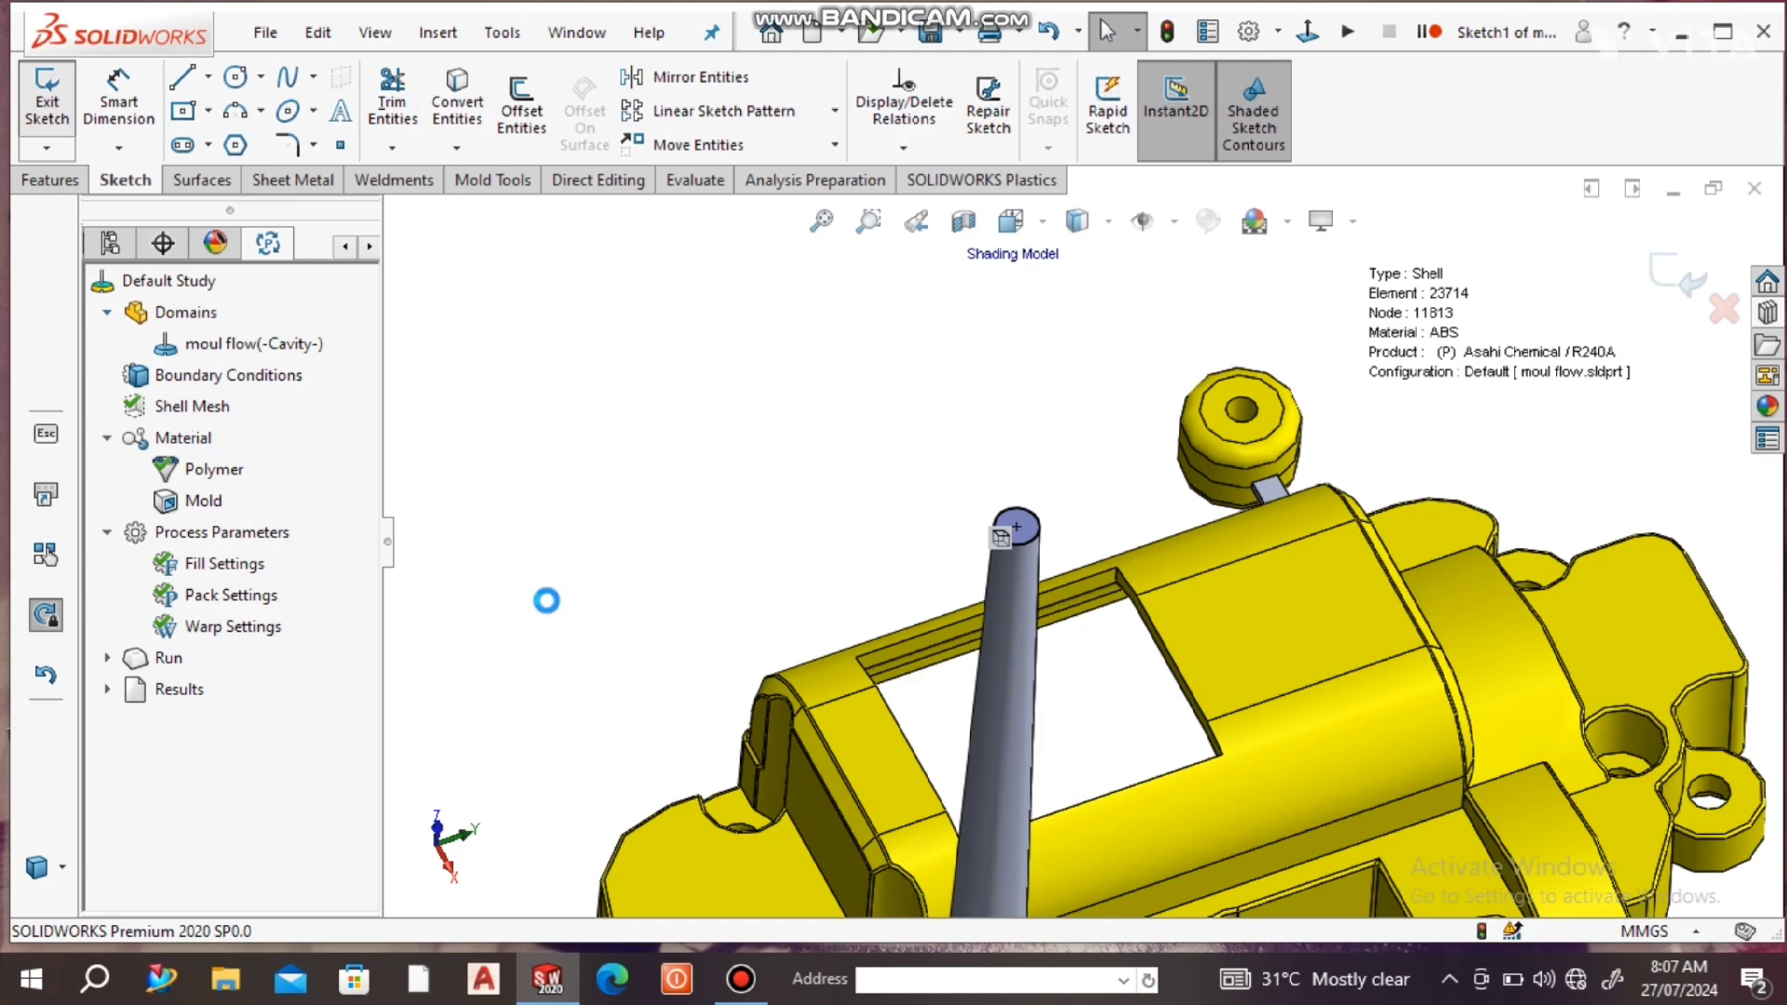
mouse_move(728, 986)
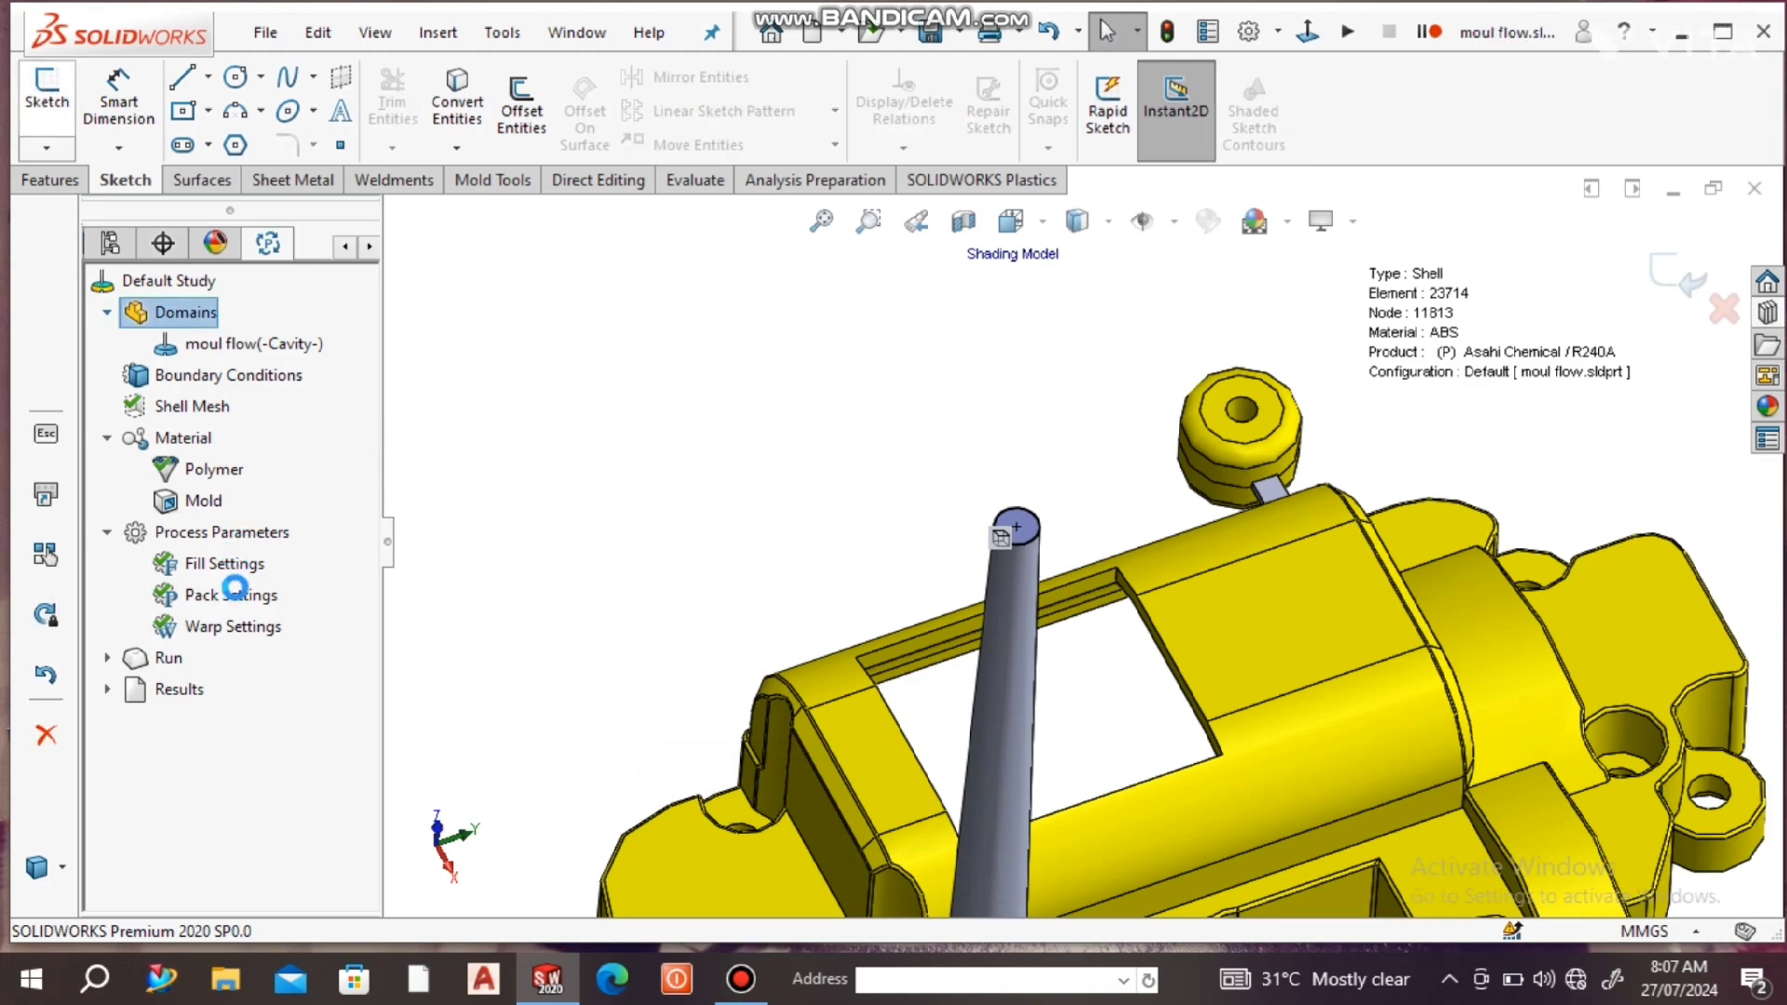
- Add an injection location at the sketched circle's centre point on the sprue's end face and accept it
right_click(233, 387)
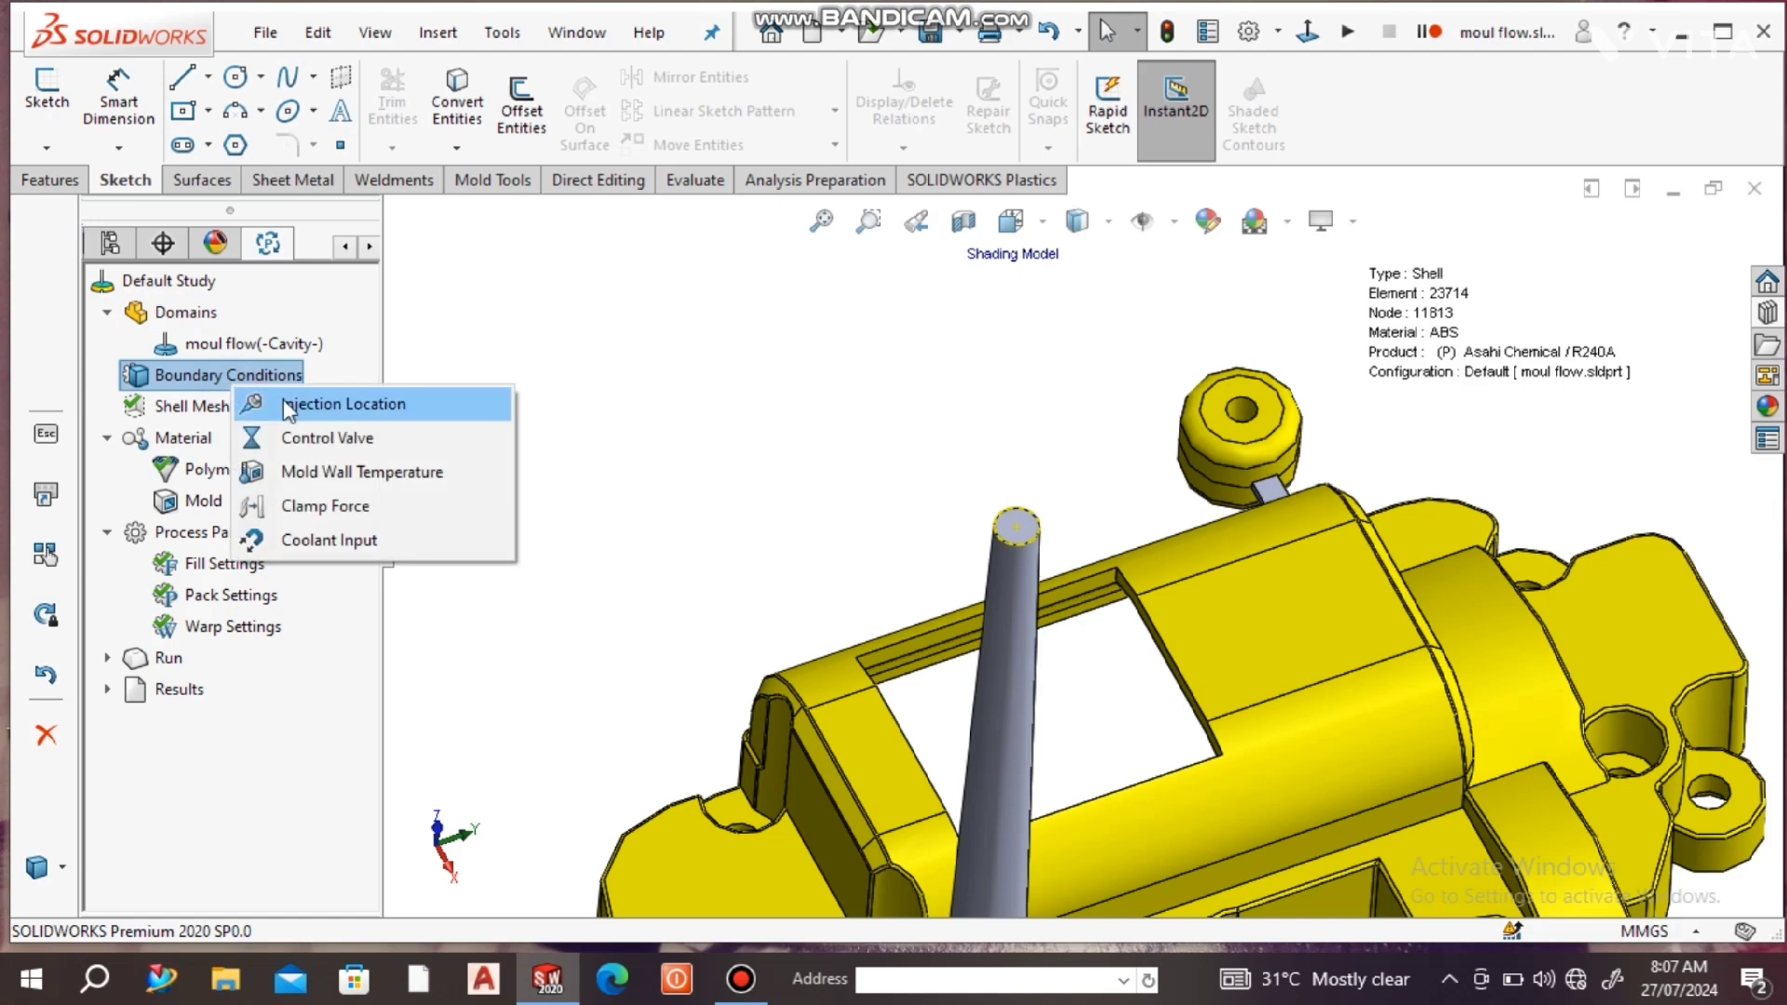
left_click(260, 404)
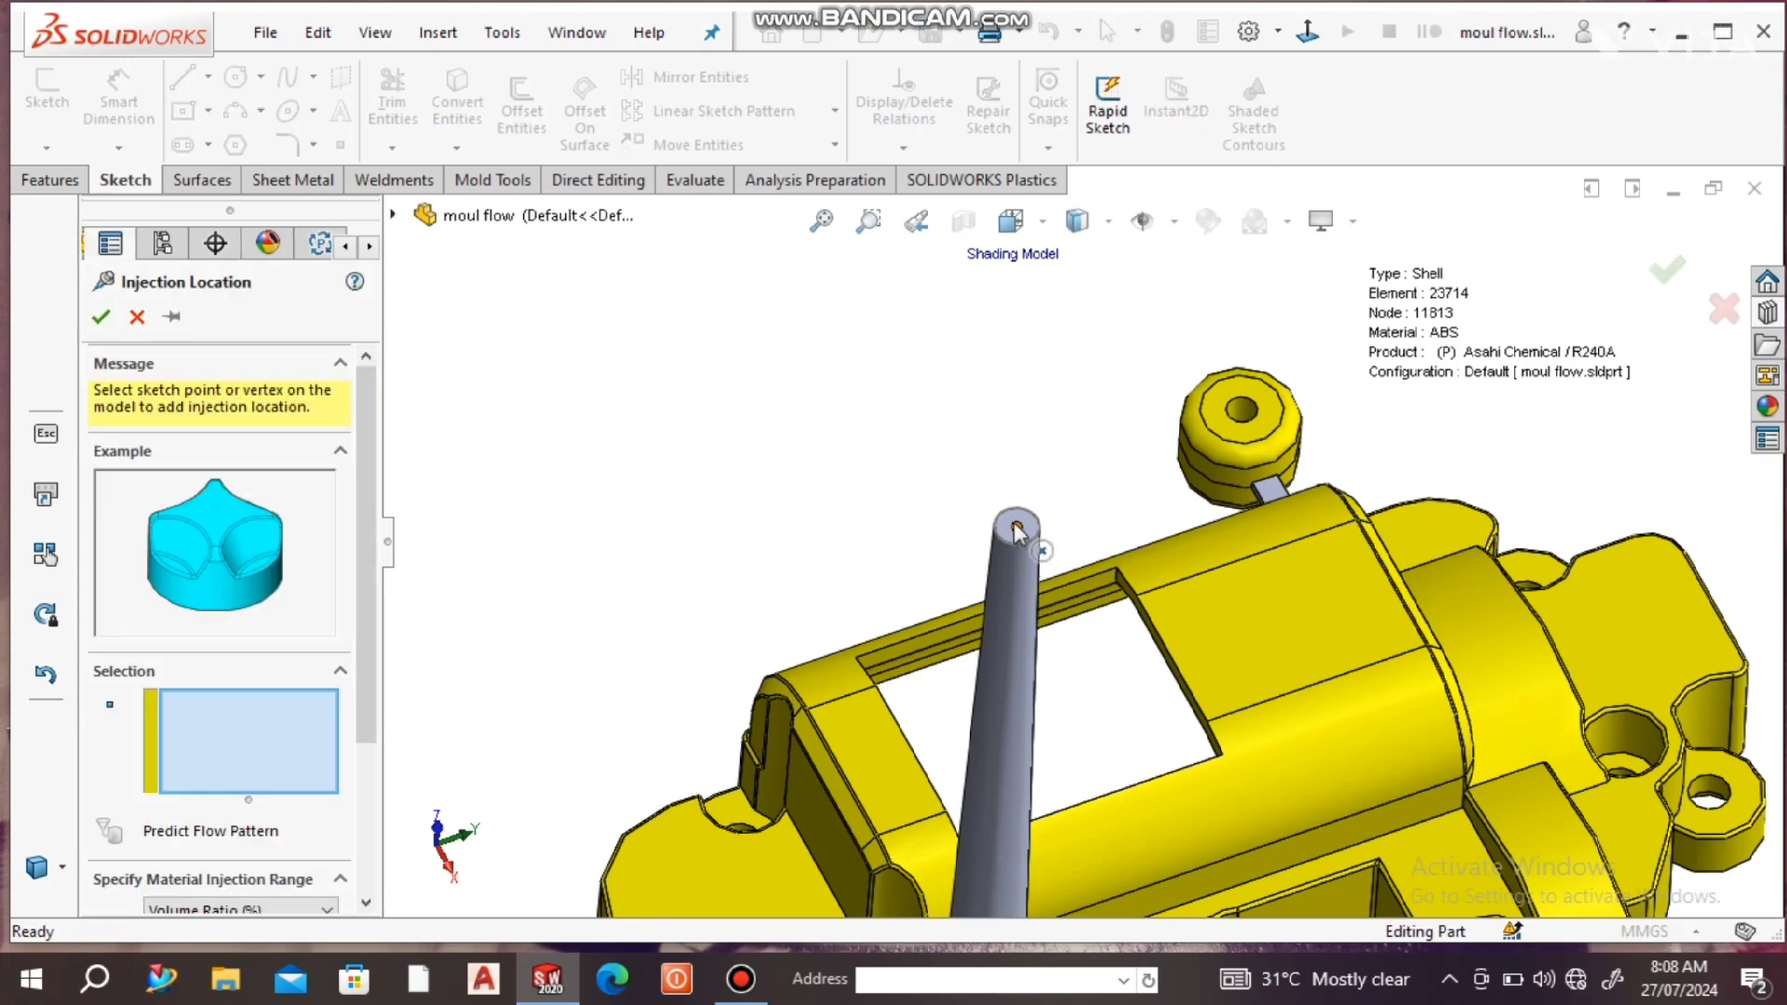
left_click(1021, 530)
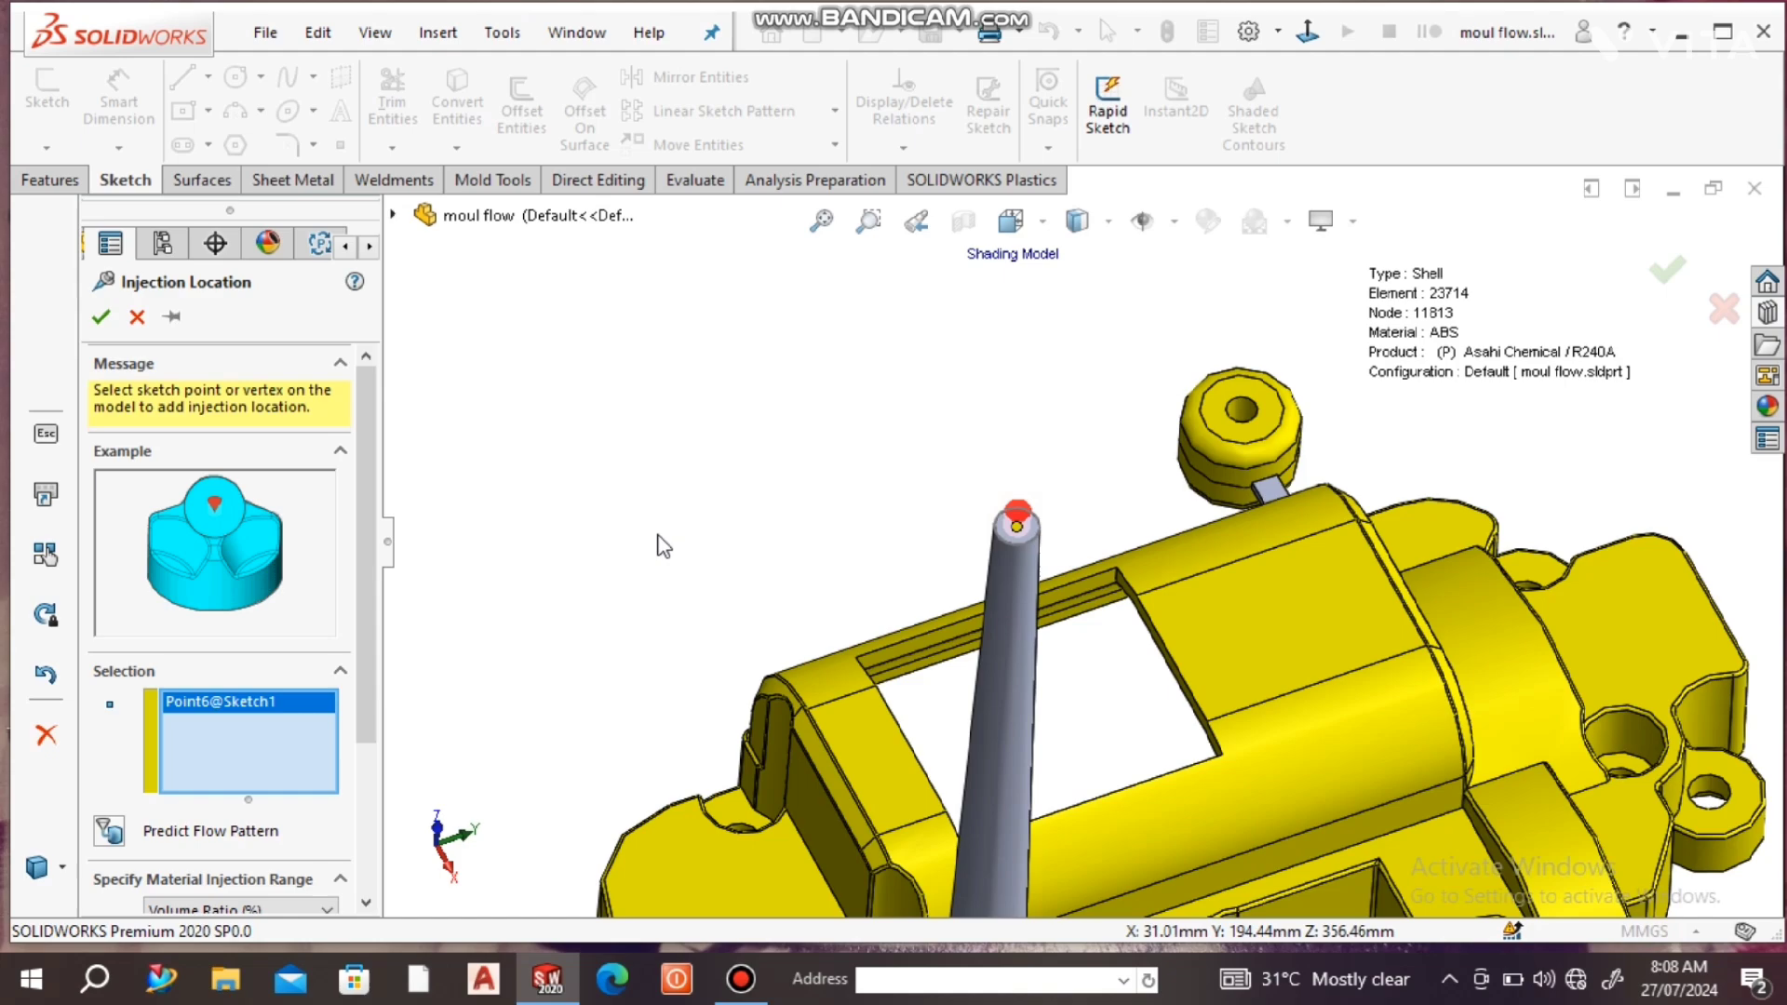
left_click(113, 324)
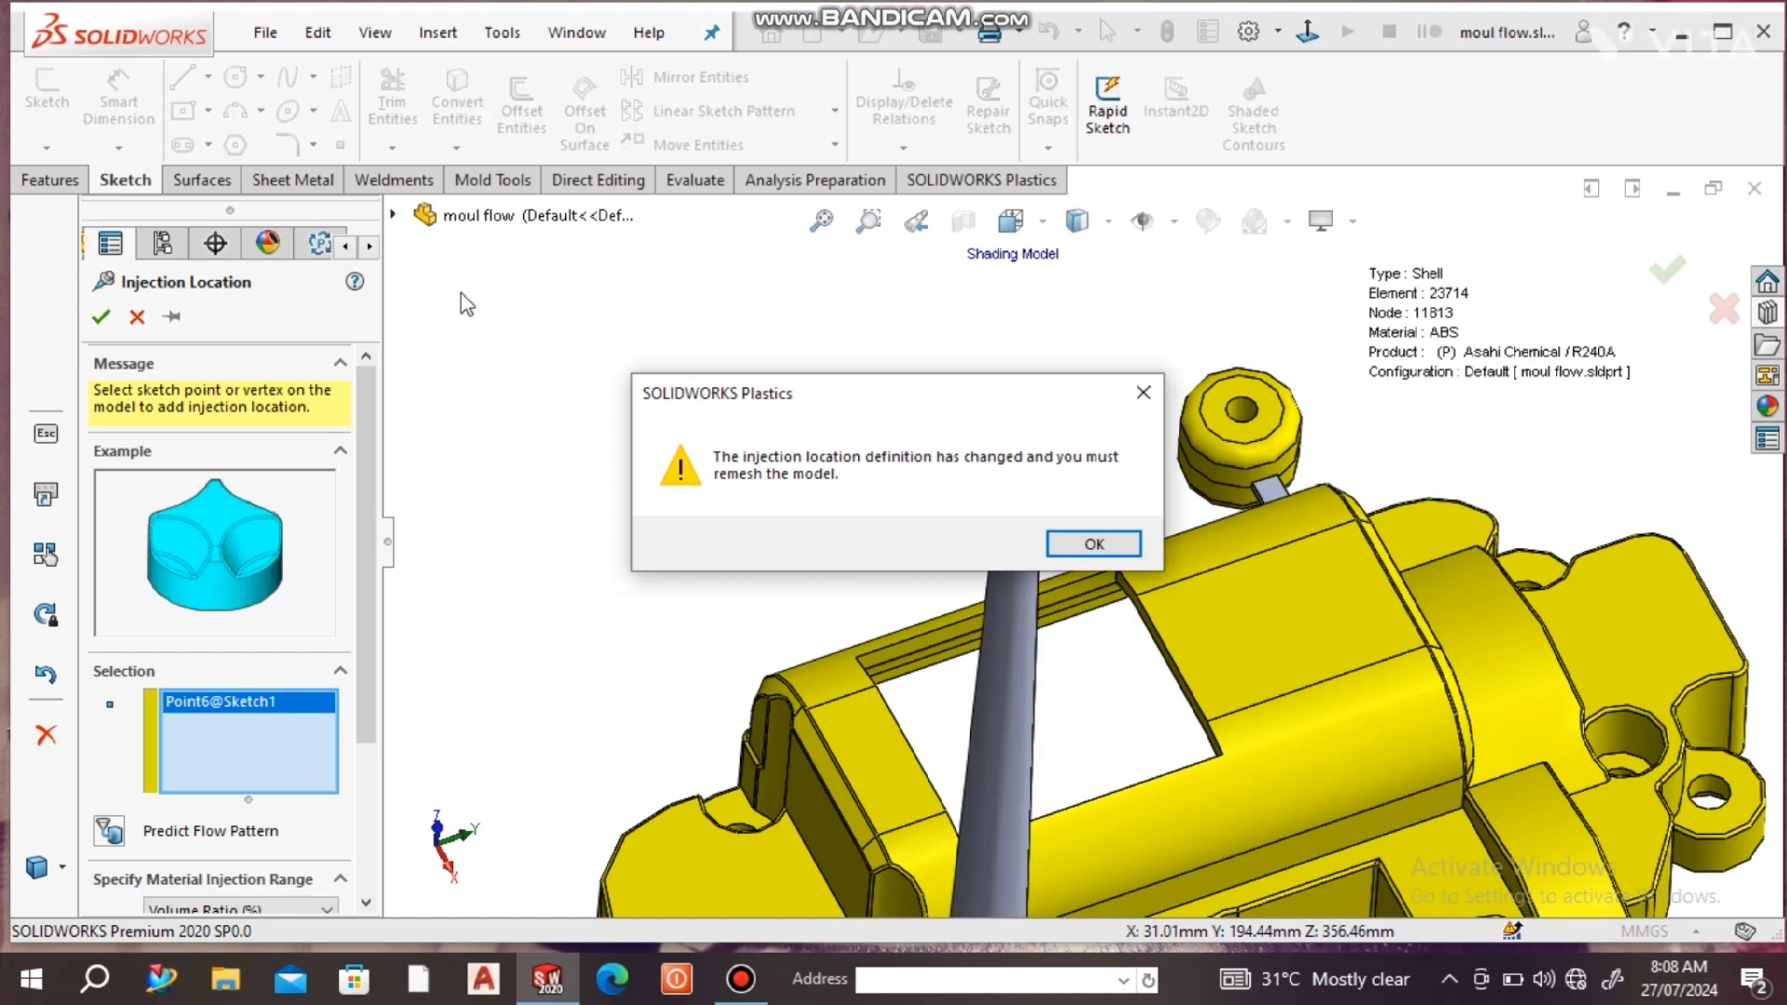
left_click(1119, 547)
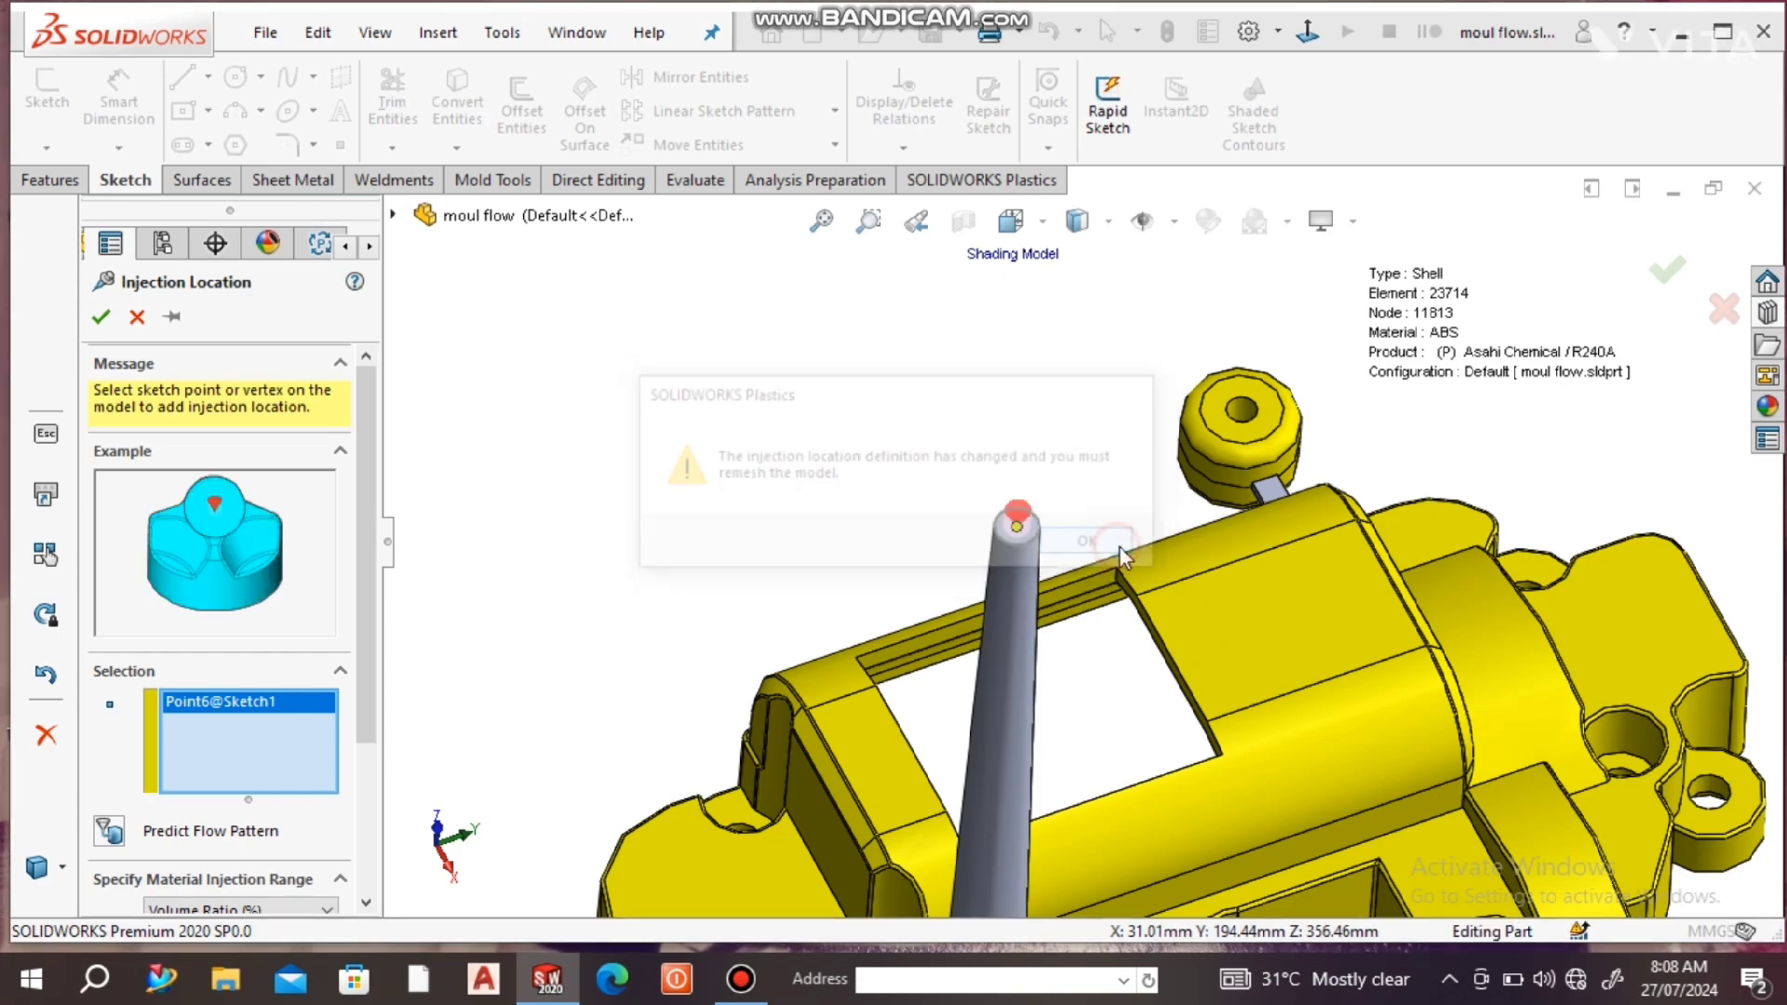
left_click(101, 318)
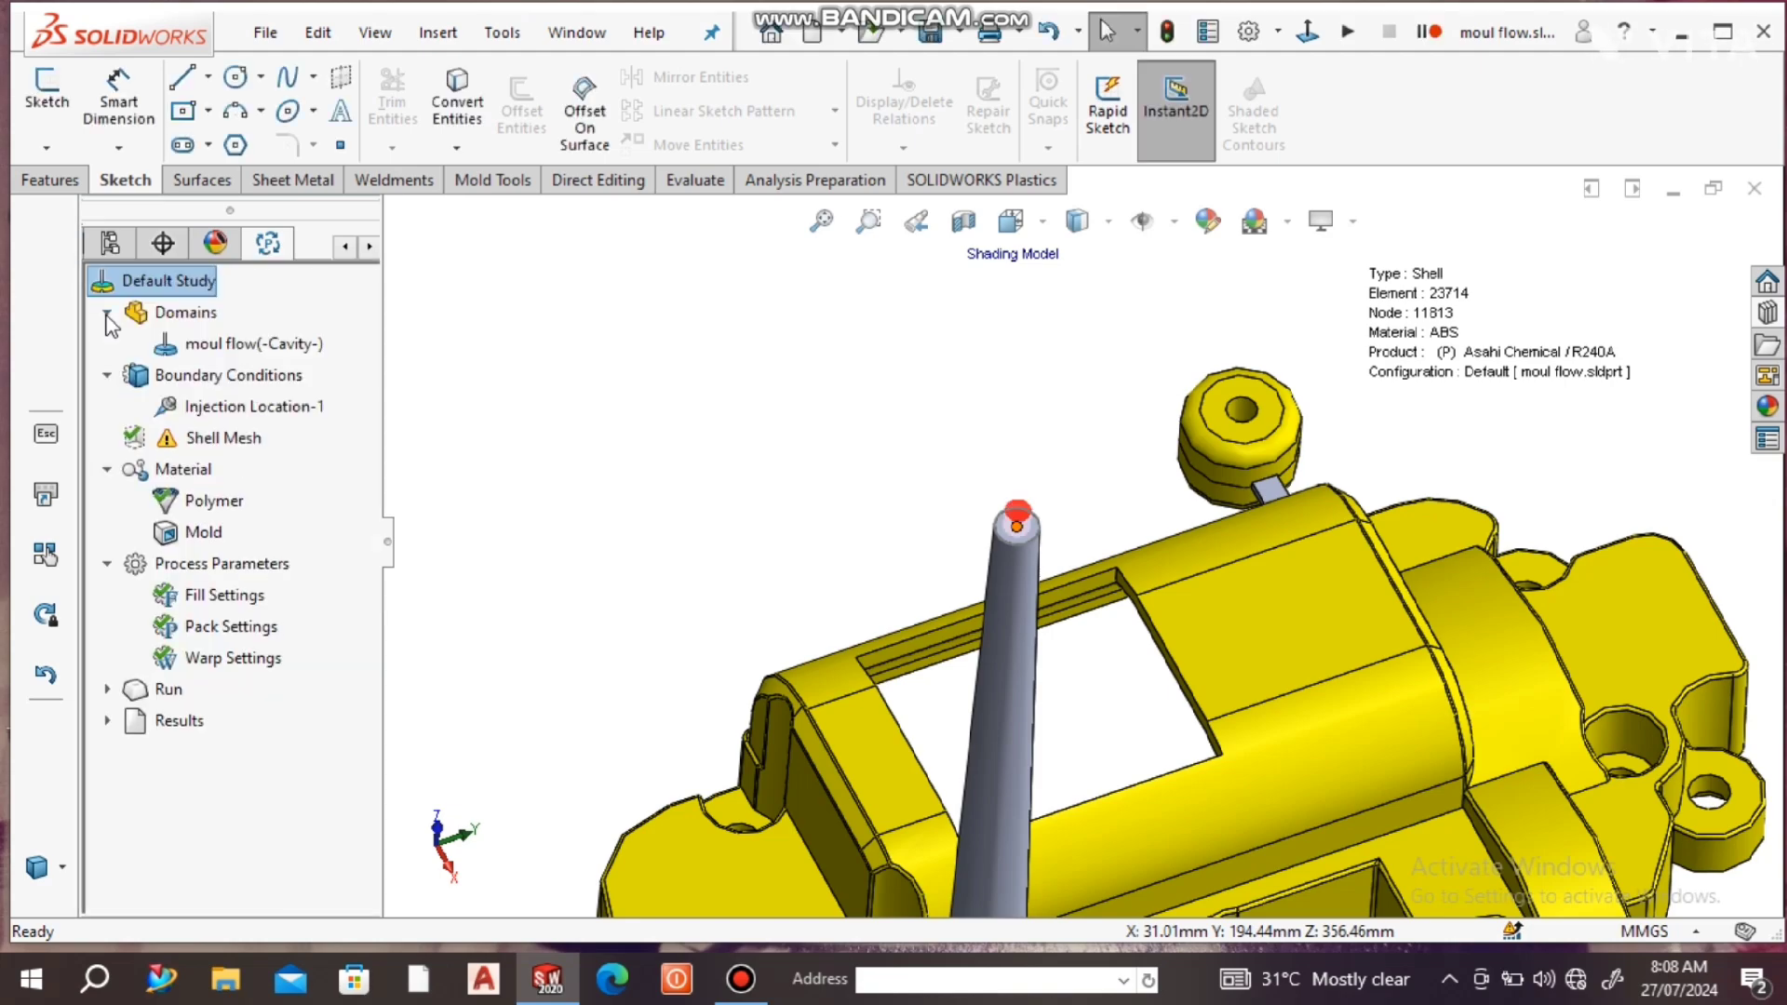
- Run the Flow analysis, letting the mesh update automatically and continuing despite the possible surface mesh defects
left_click(111, 692)
left_click(197, 724)
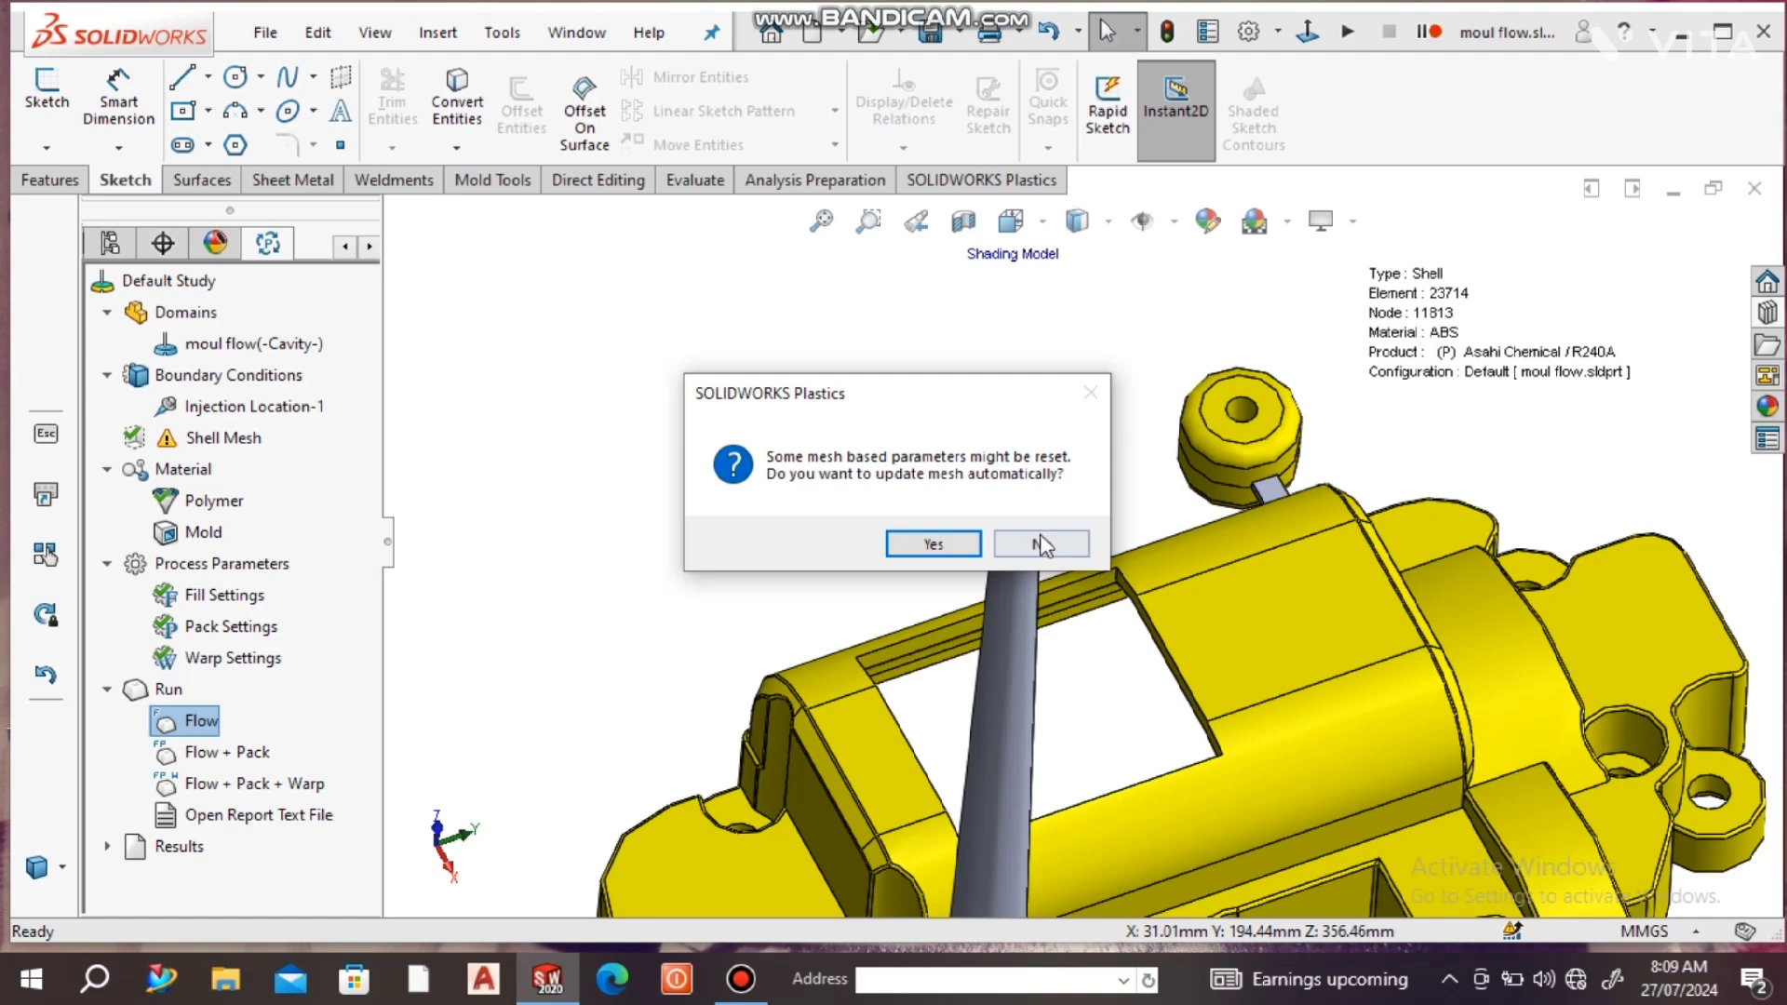
left_click(942, 545)
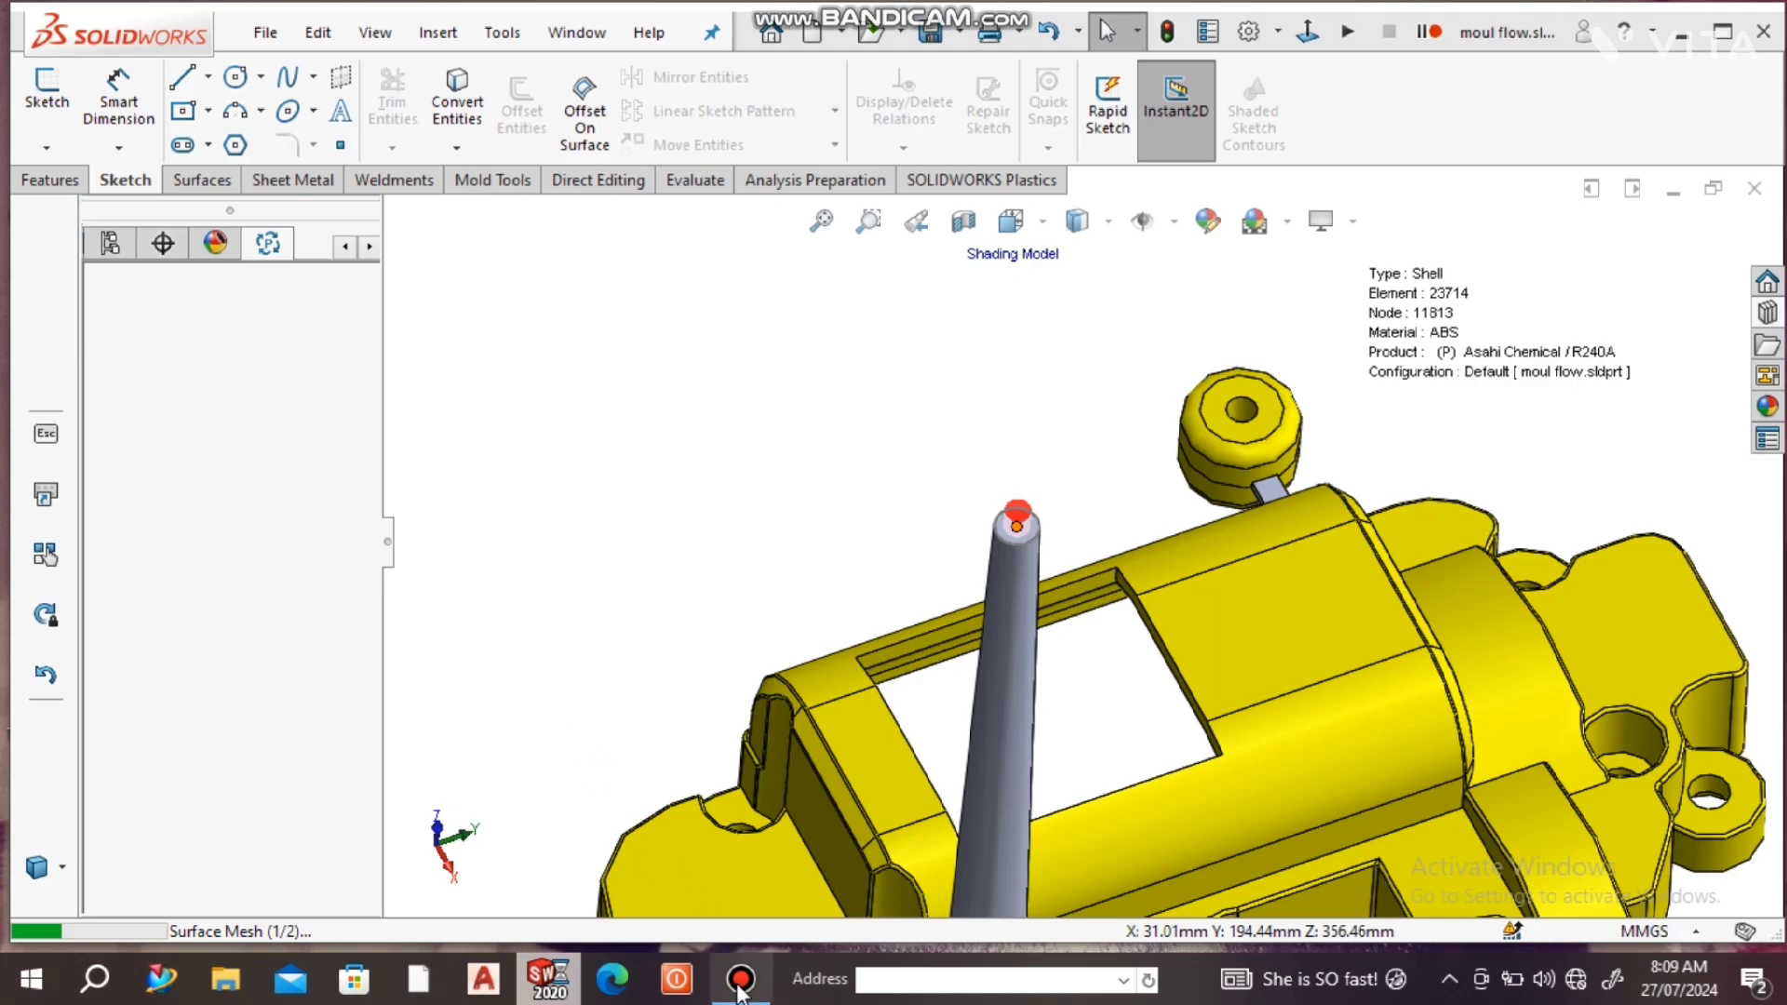
mouse_move(745, 977)
mouse_move(766, 899)
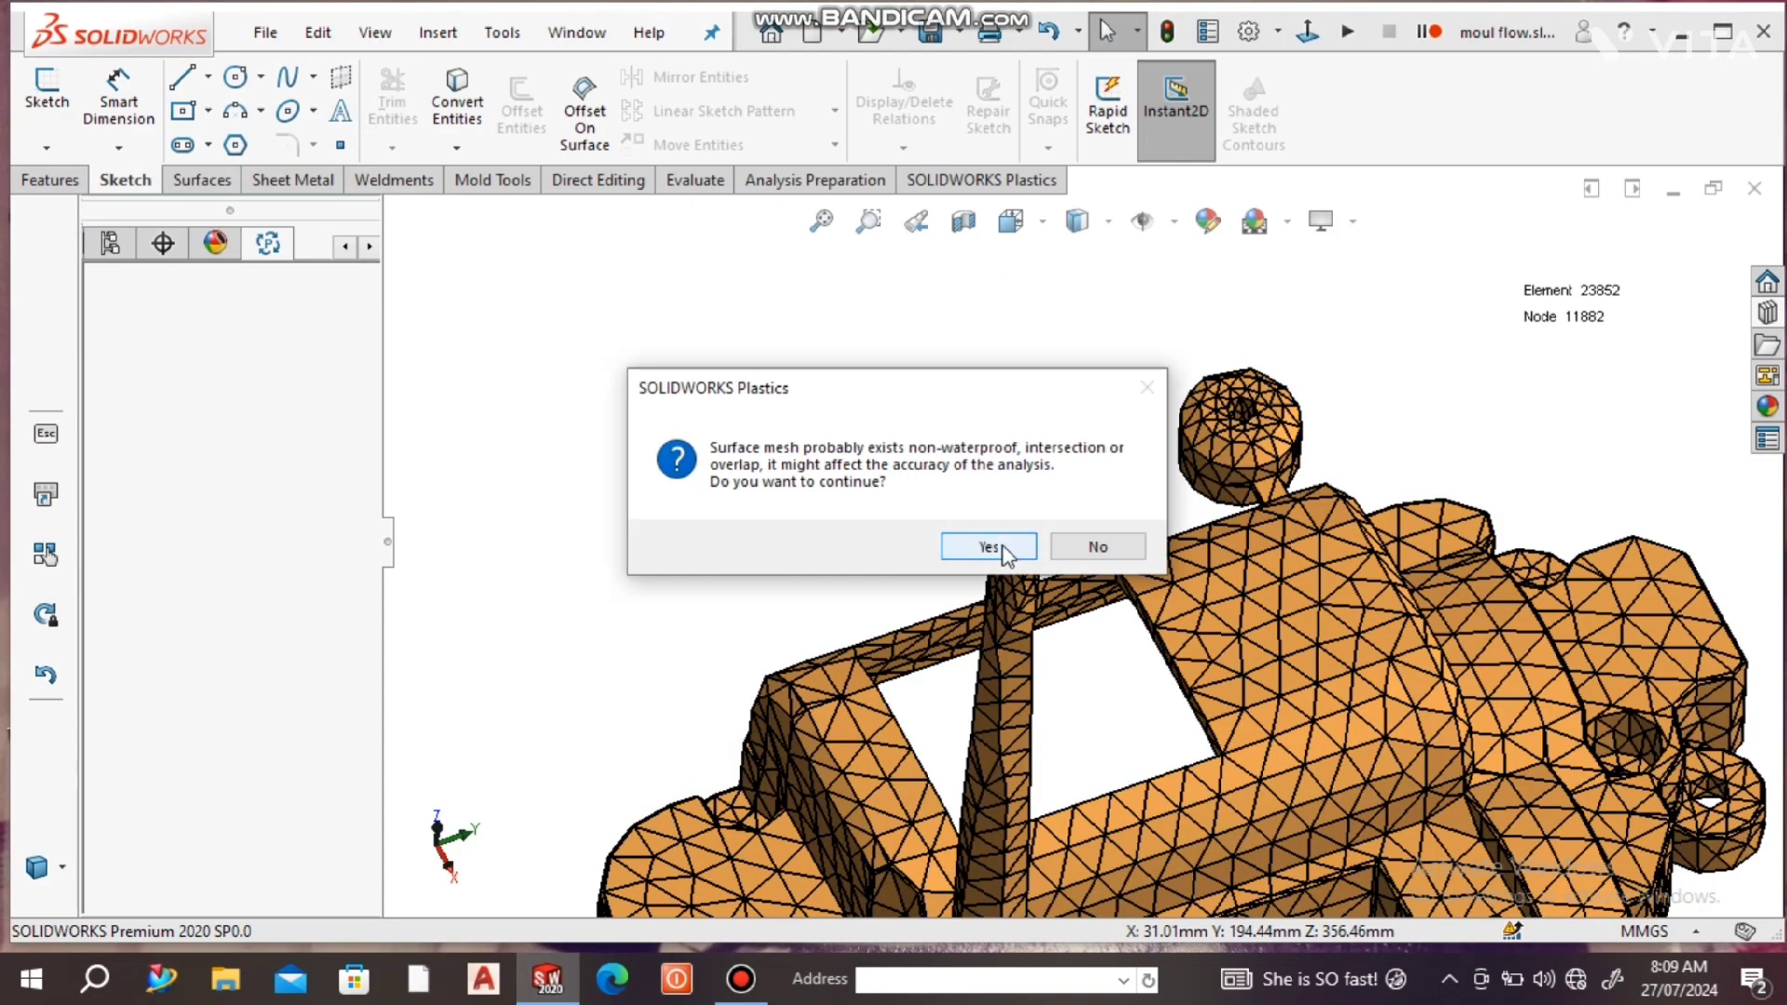
left_click(989, 546)
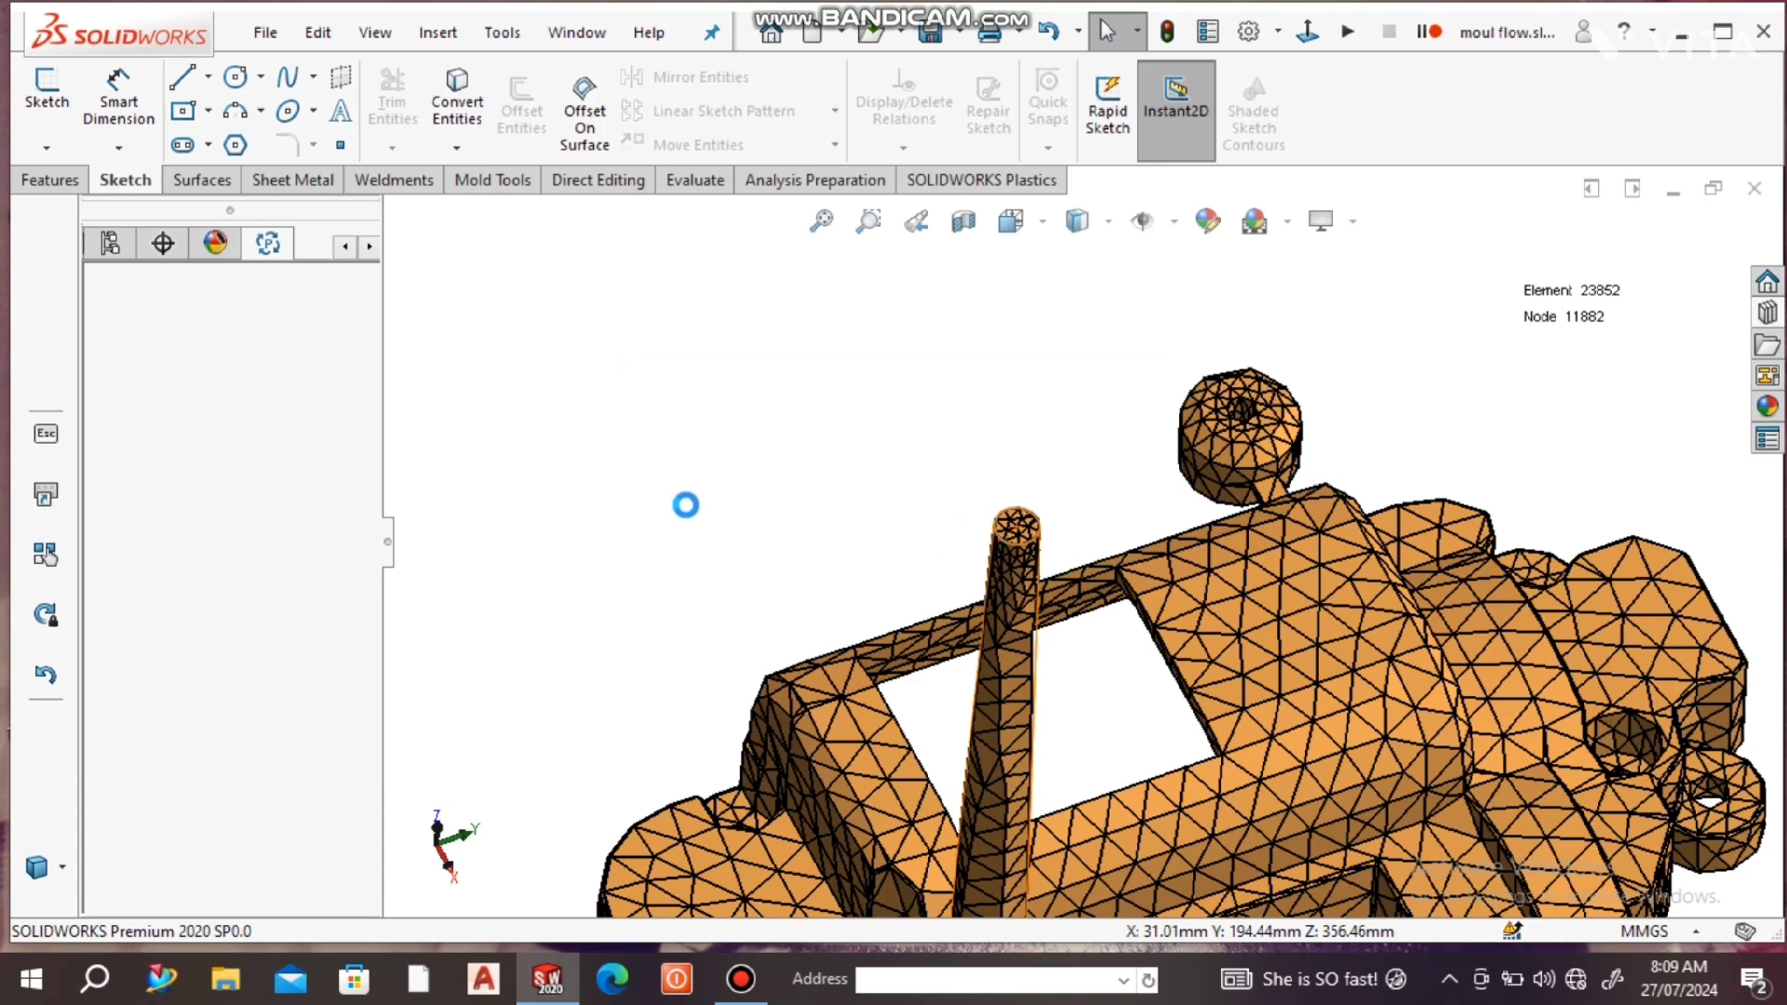